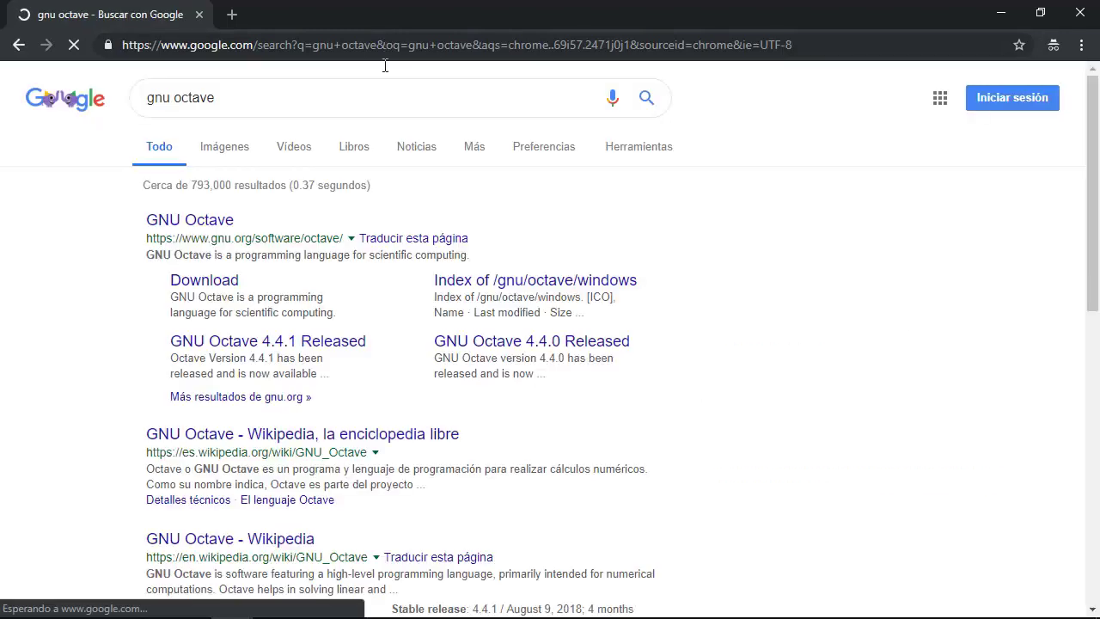
# - Open the official GNU Octave website from the search results and go to its Download page
pyautogui.click(190, 223)
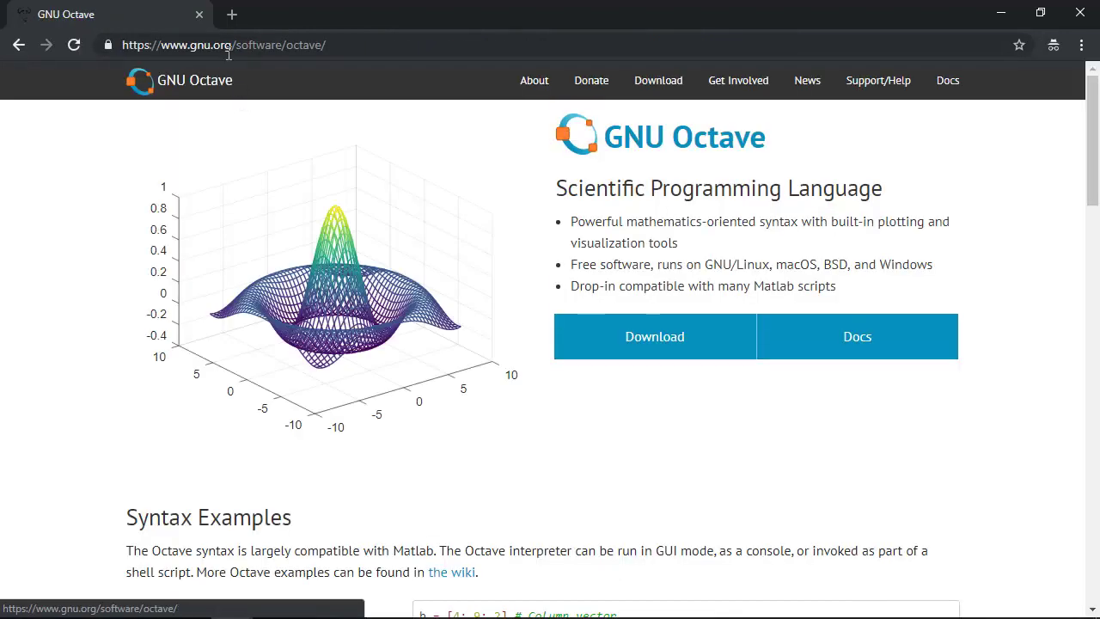
pyautogui.click(213, 51)
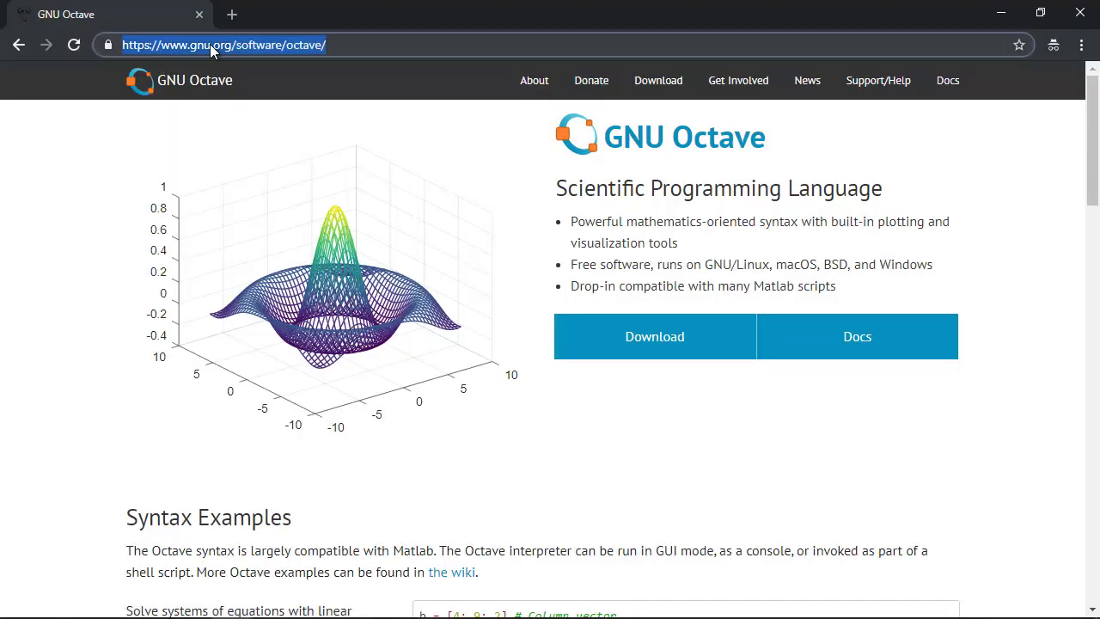
pyautogui.moveTo(159, 45); pyautogui.dragTo(331, 45)
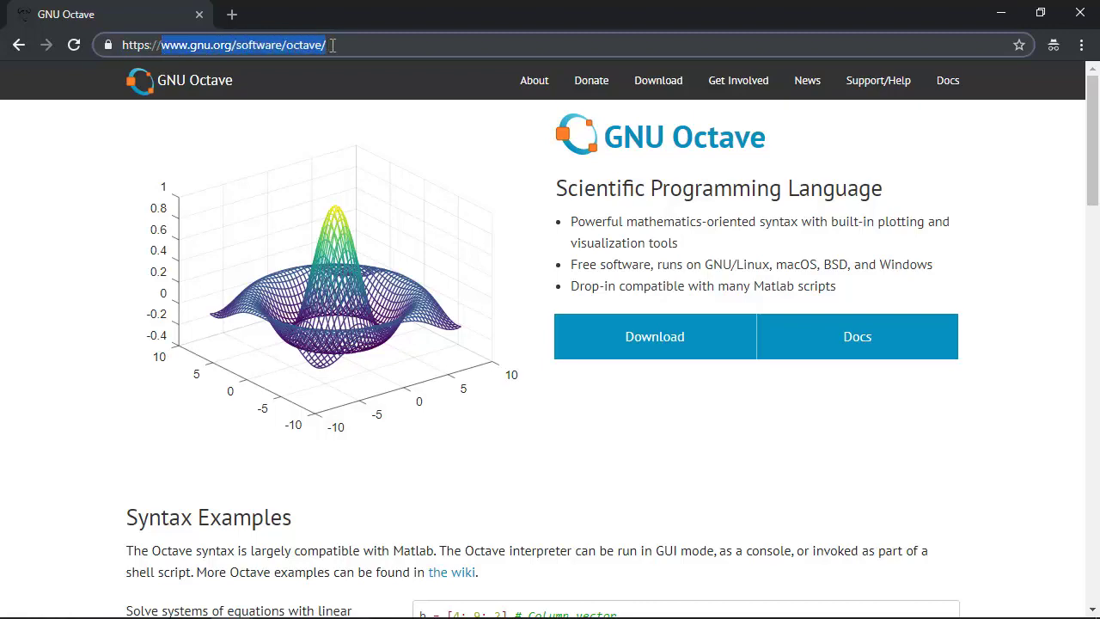
pyautogui.click(660, 90)
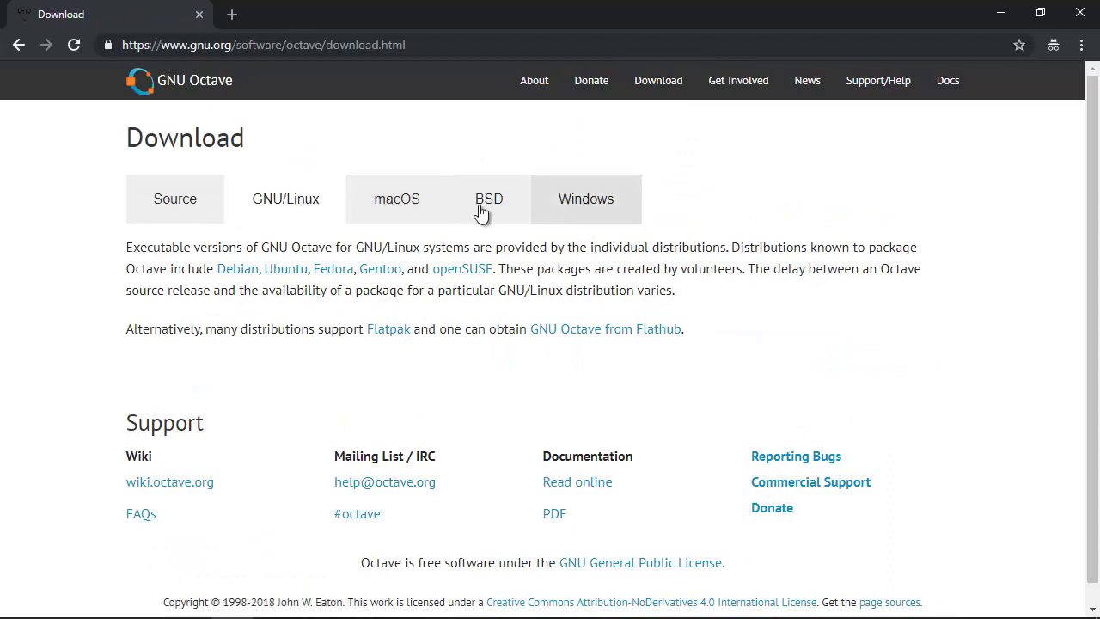
# - Download the recommended 64-bit Windows installer, octave-4.4.1-w64-installer.exe
pyautogui.click(584, 215)
pyautogui.scroll(-1, 550, 258)
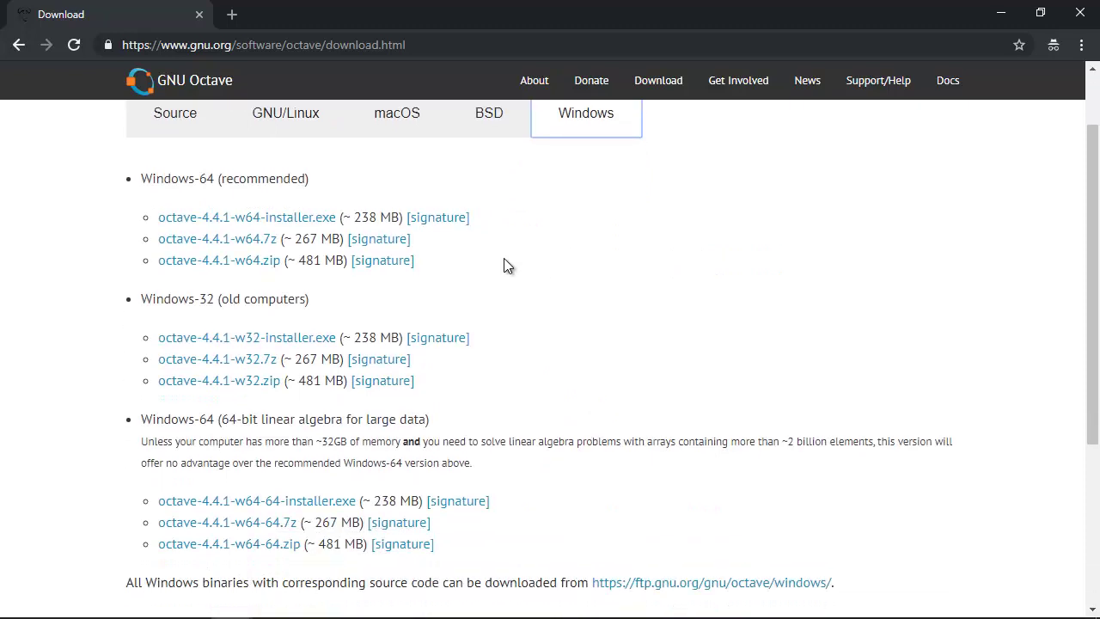
pyautogui.rightClick(254, 218)
pyautogui.click(275, 231)
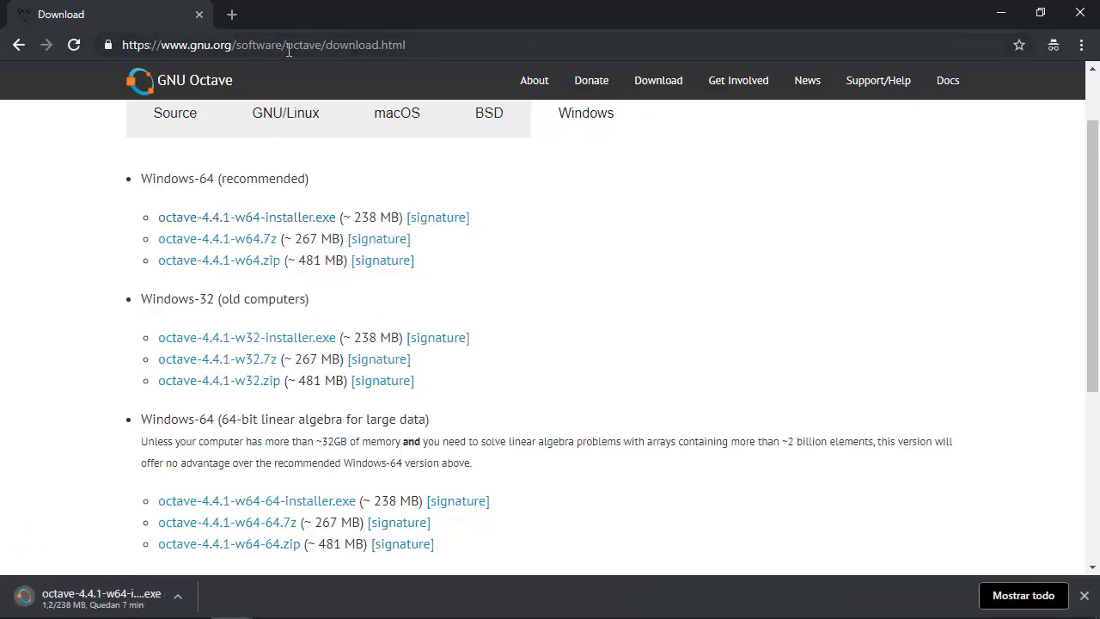
pyautogui.hotkey('ctrl', 'j')
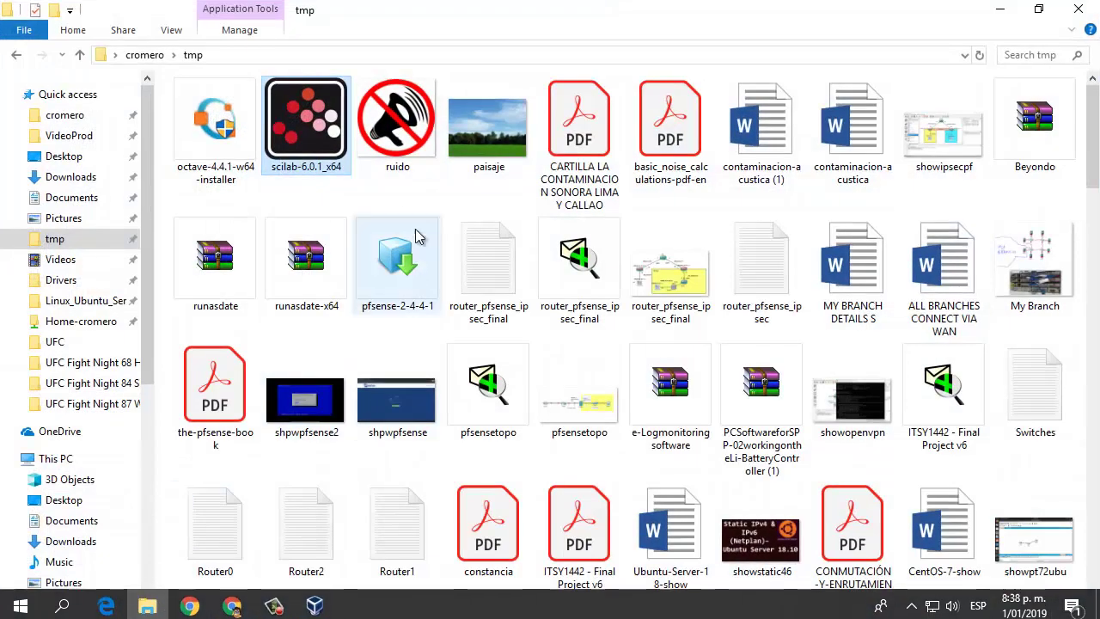
# - Run octave-4.4.1-w64-installer from the tmp folder as administrator and minimize the folder window
pyautogui.click(225, 144)
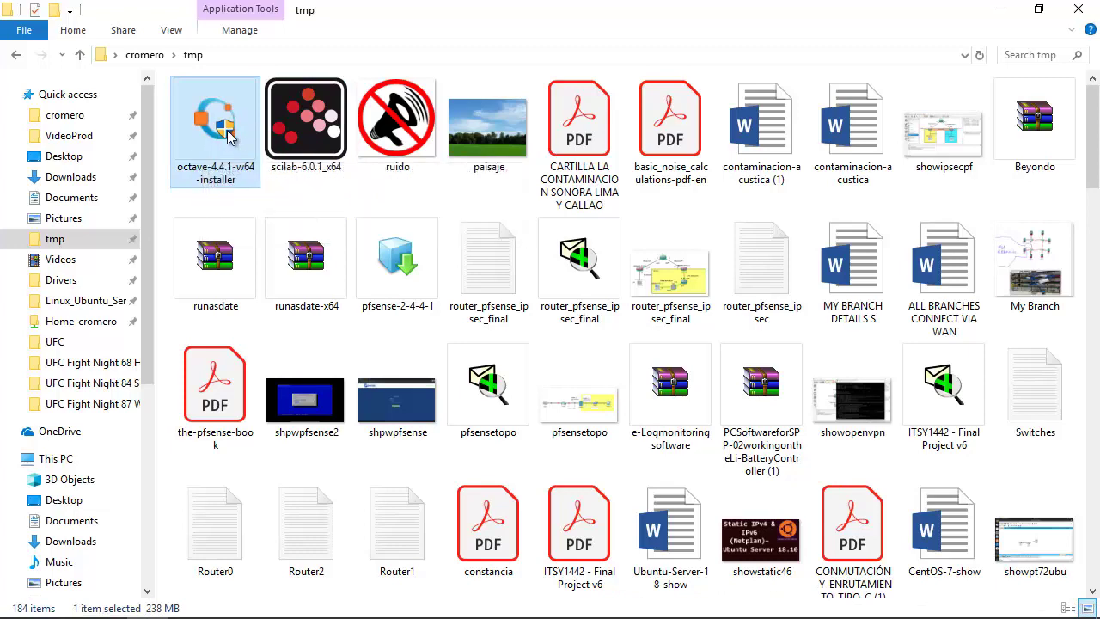
pyautogui.rightClick(216, 121)
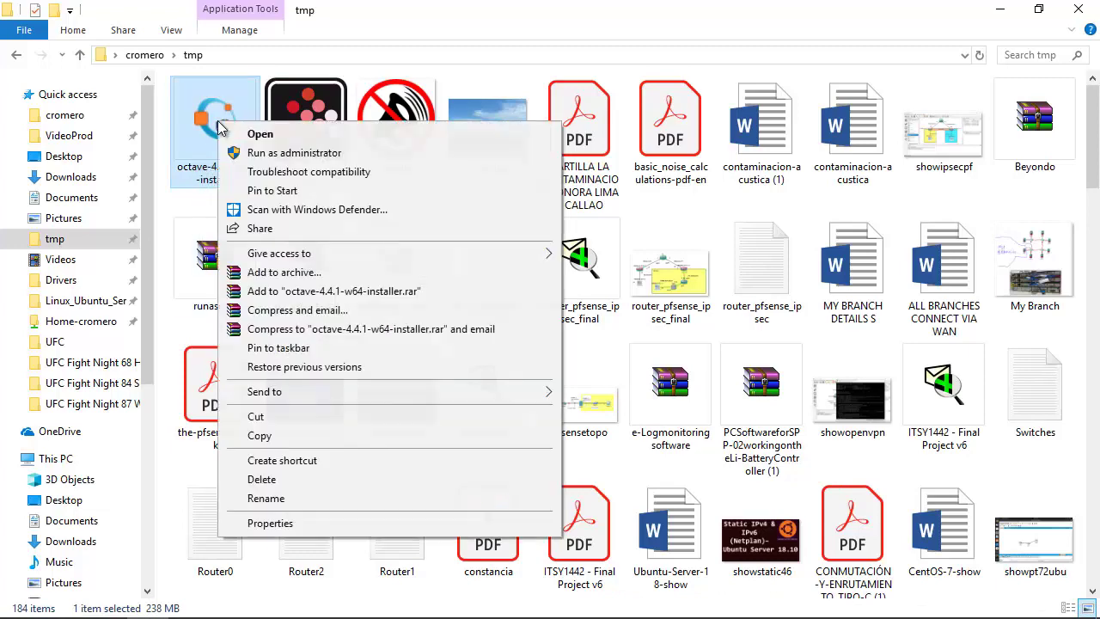
pyautogui.click(257, 153)
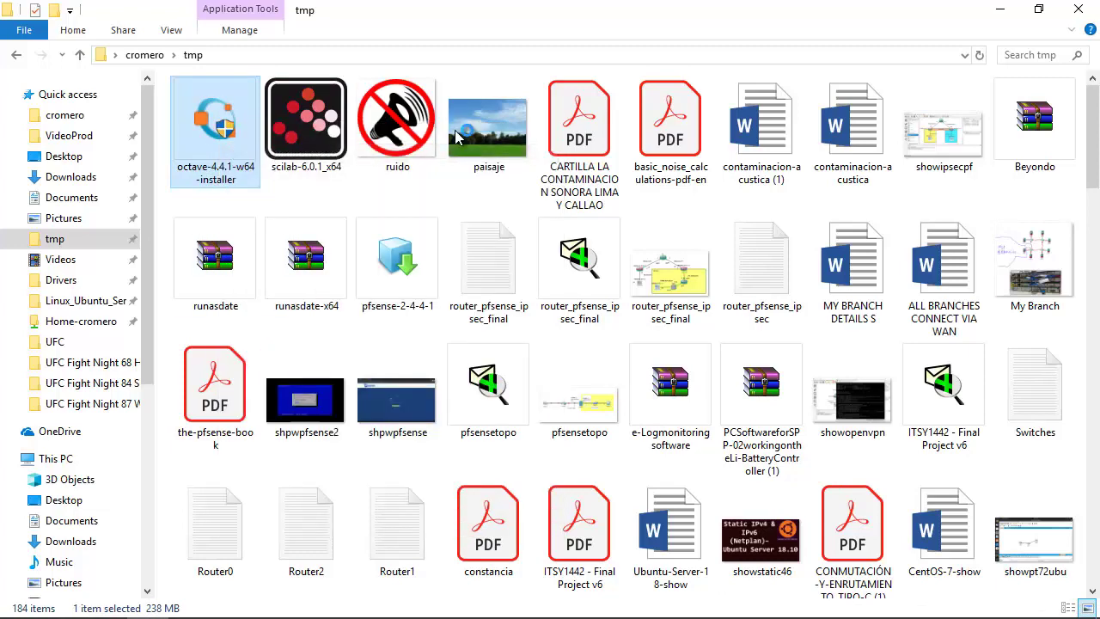
pyautogui.click(1000, 10)
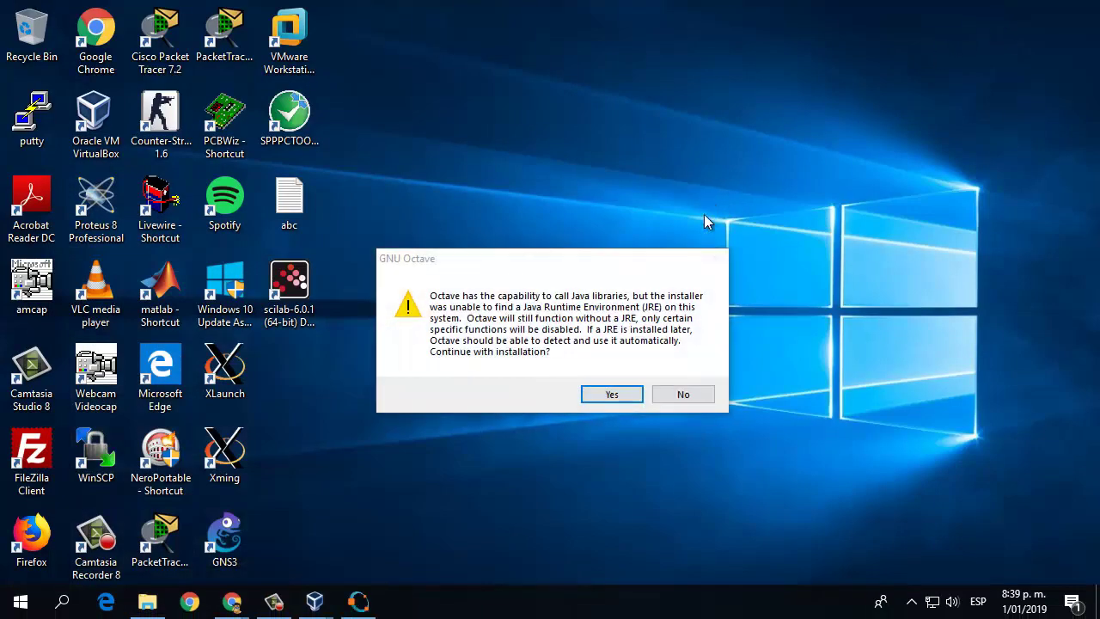
pyautogui.click(570, 310)
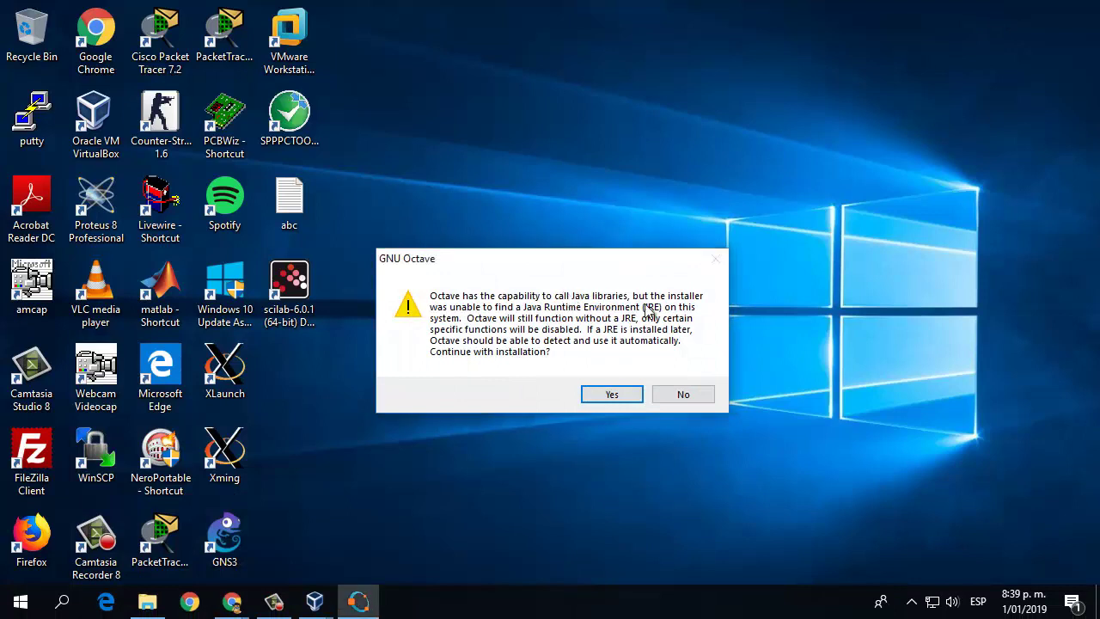
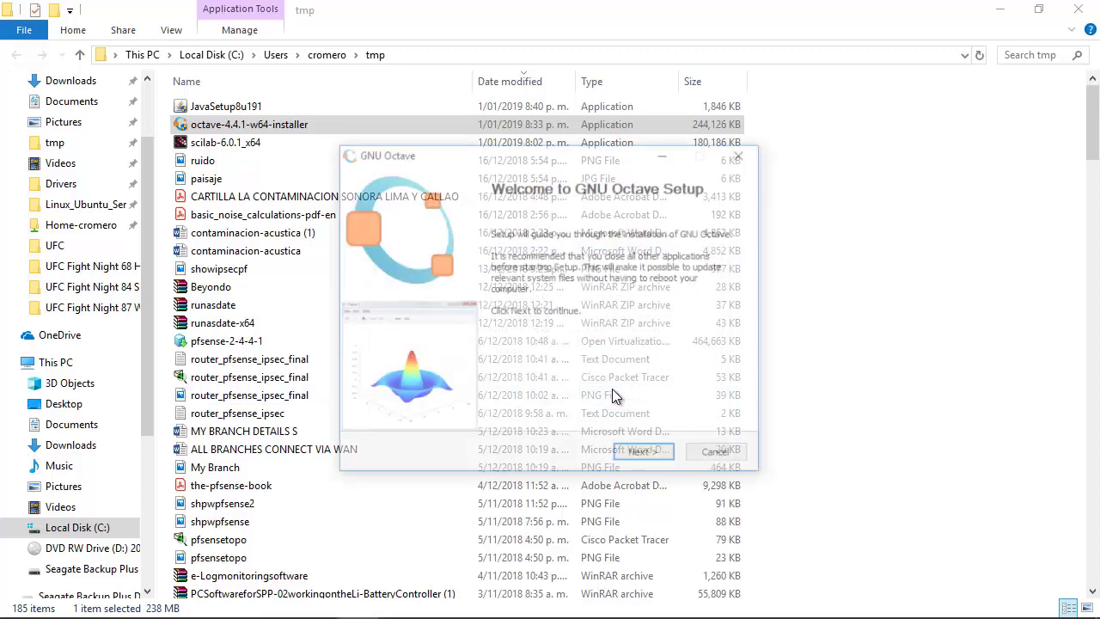
# - Proceed through the Octave setup to the install options and choose OpenBLAS as the BLAS library implementation
pyautogui.click(1000, 10)
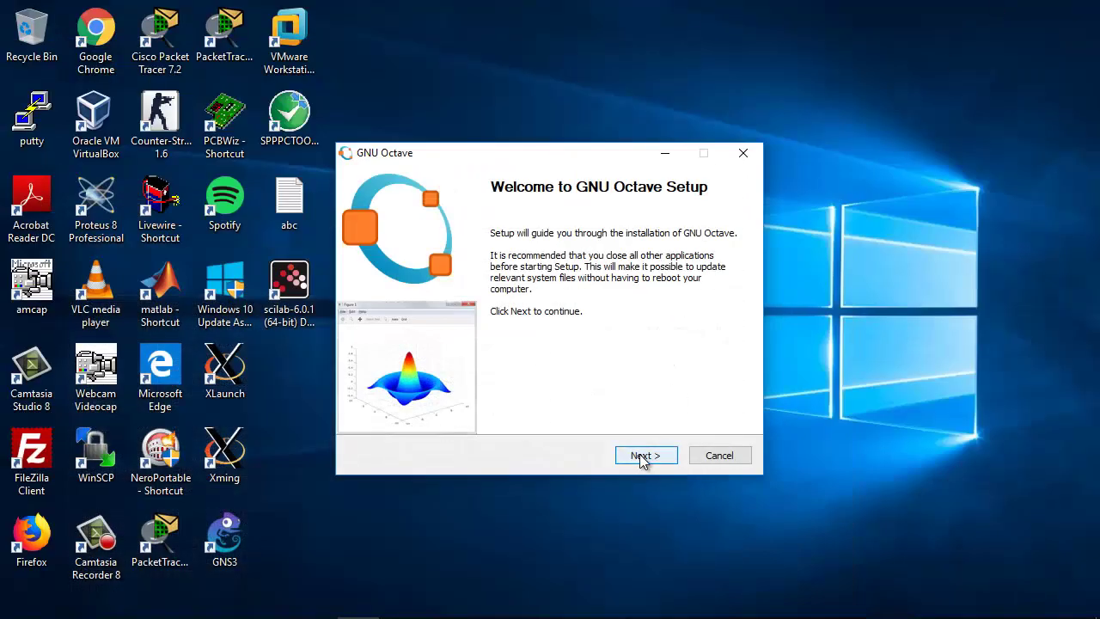
pyautogui.click(644, 455)
pyautogui.click(642, 457)
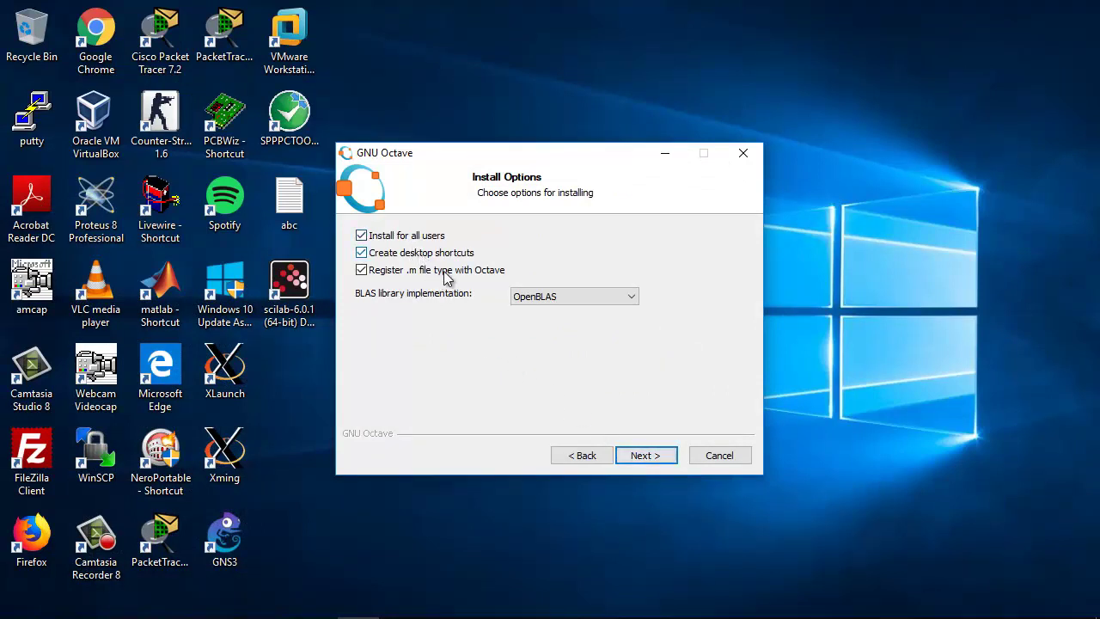
pyautogui.click(563, 300)
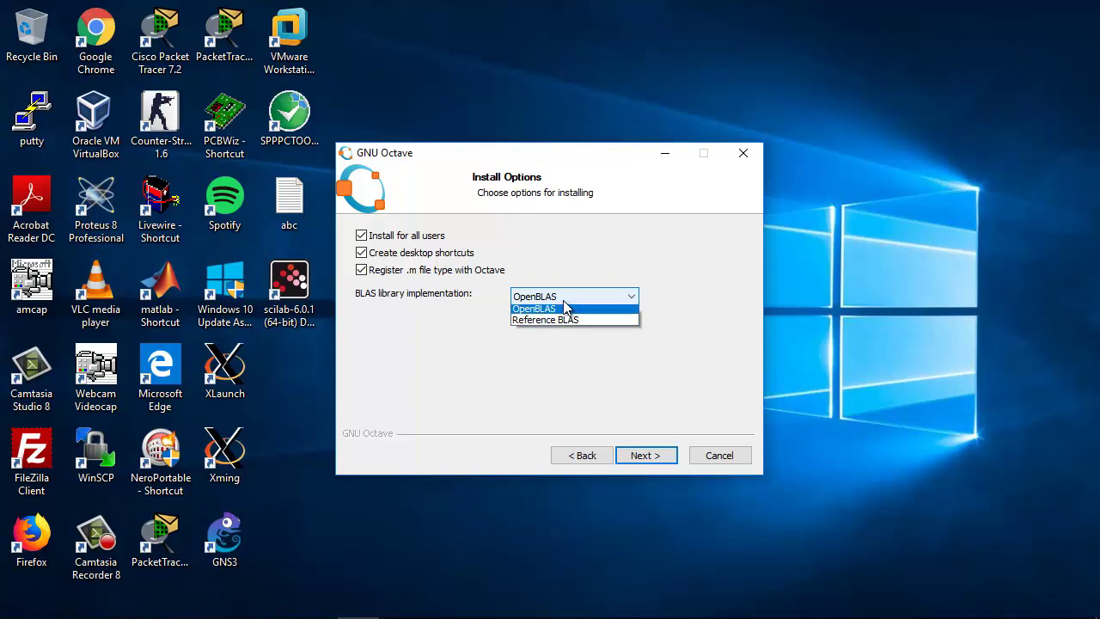
pyautogui.click(567, 311)
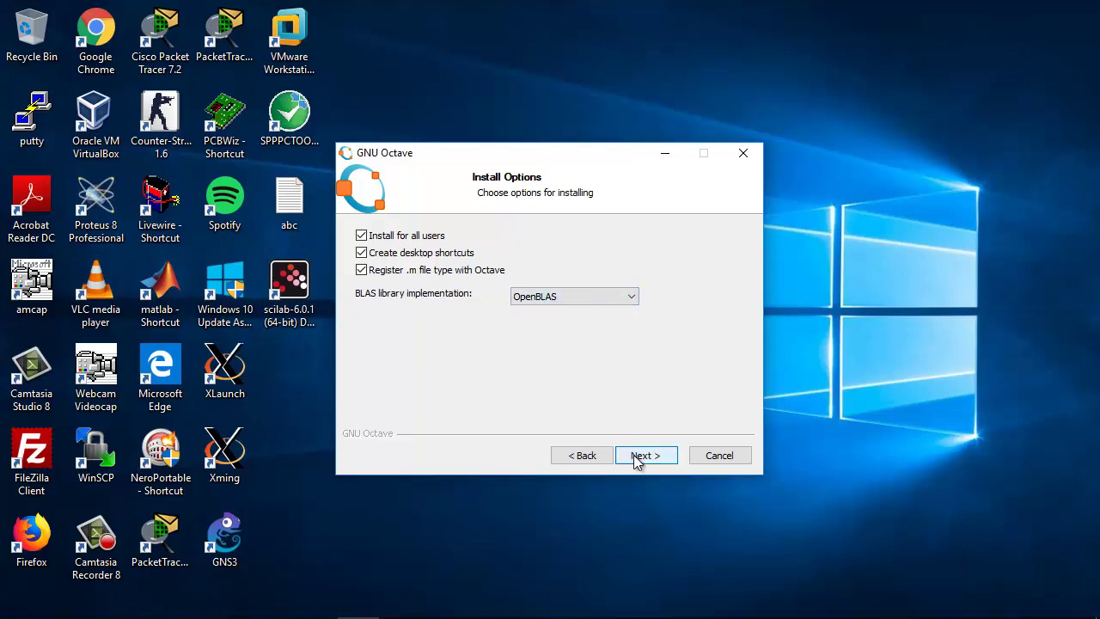
# - Install Octave and finish setup with Run GNU Octave and Show Readme enabled, opening the readme in Microsoft Edge
pyautogui.click(636, 455)
pyautogui.click(635, 455)
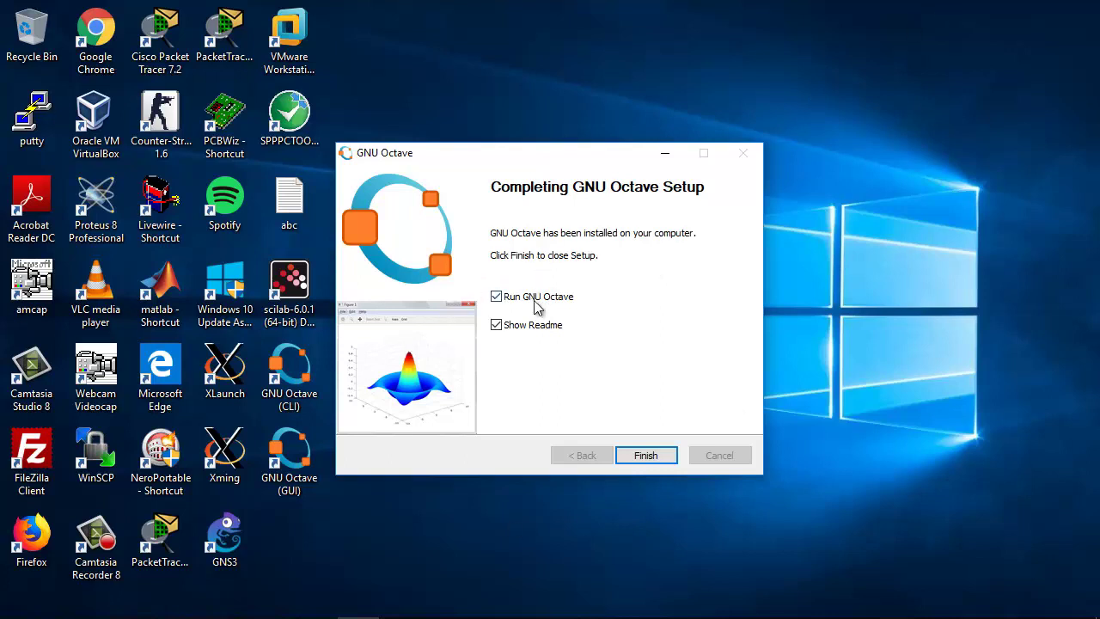
pyautogui.click(640, 457)
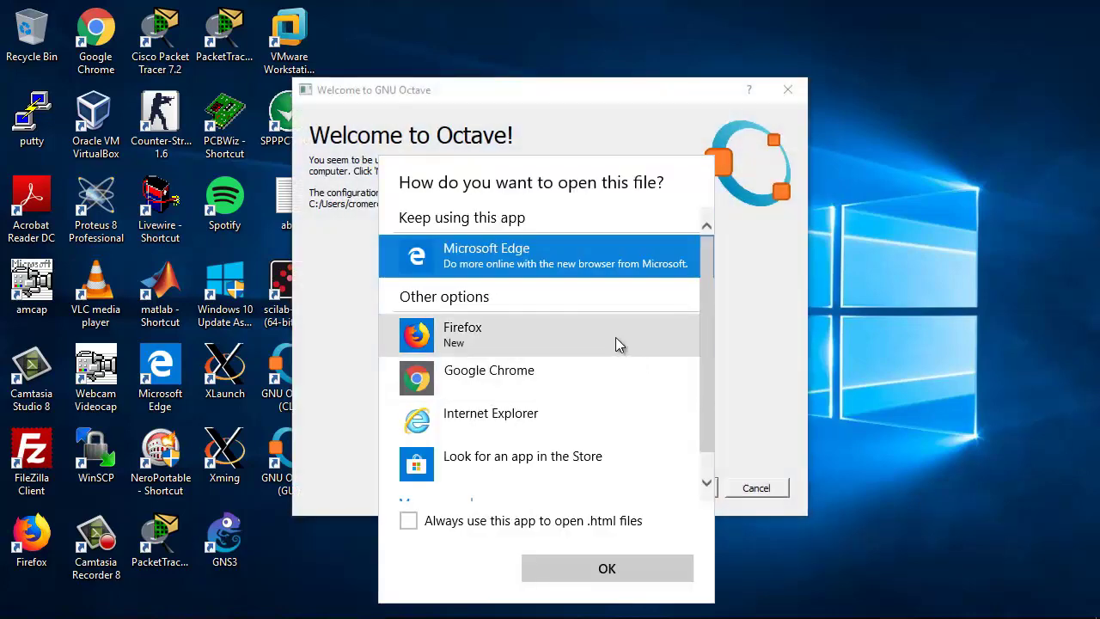
pyautogui.click(626, 563)
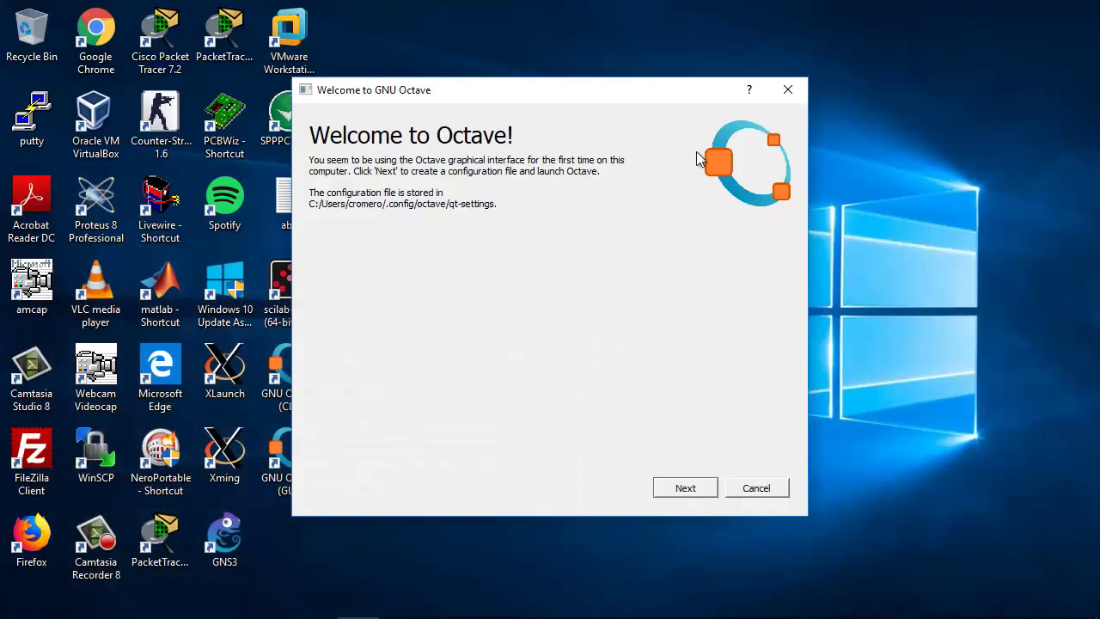
# - Complete Octave's first-run wizard with the community news connection left off, and maximize the Octave window
pyautogui.click(694, 492)
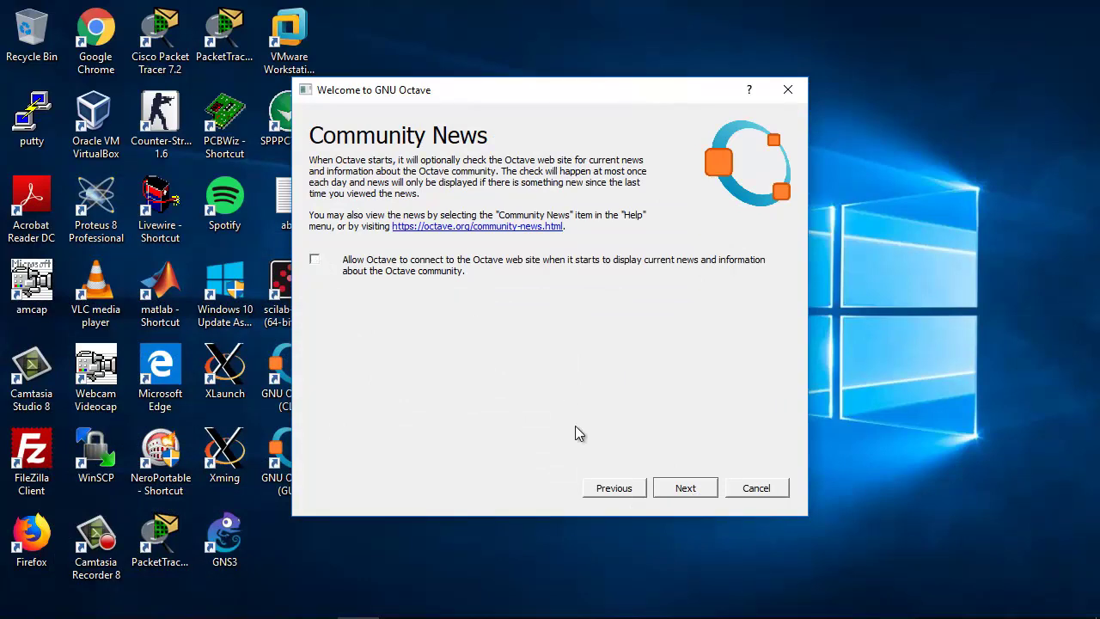
pyautogui.click(695, 487)
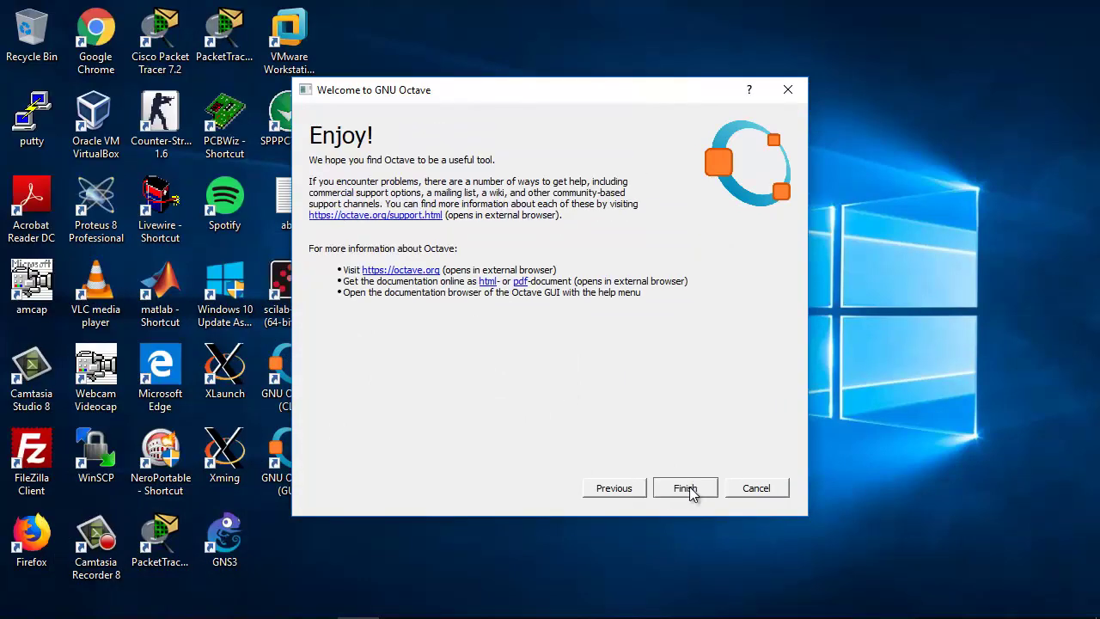
pyautogui.click(695, 488)
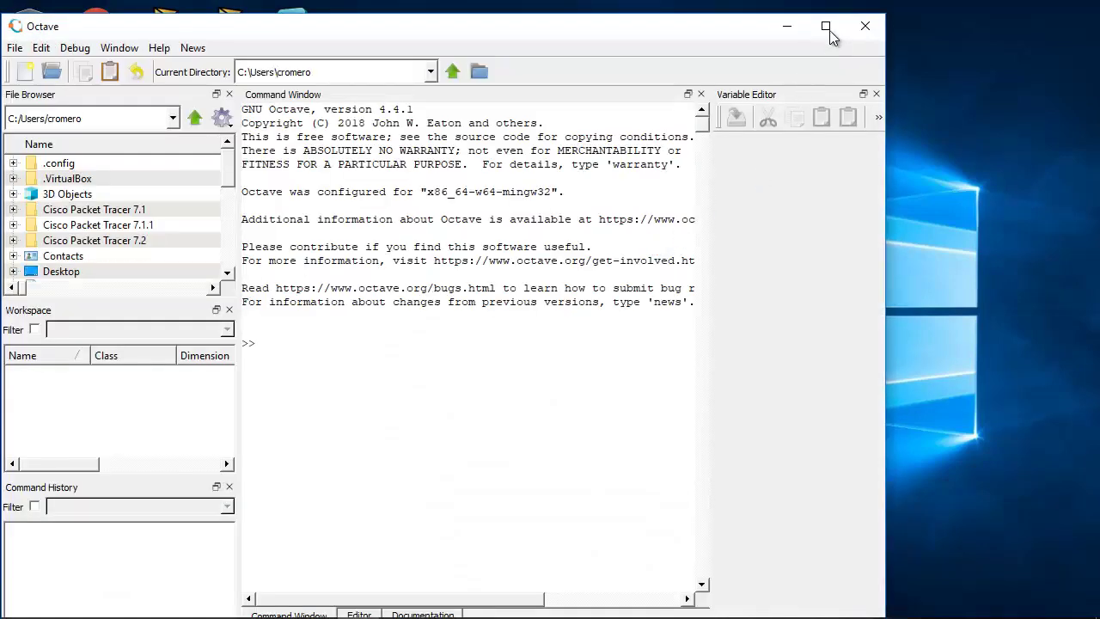
pyautogui.click(826, 26)
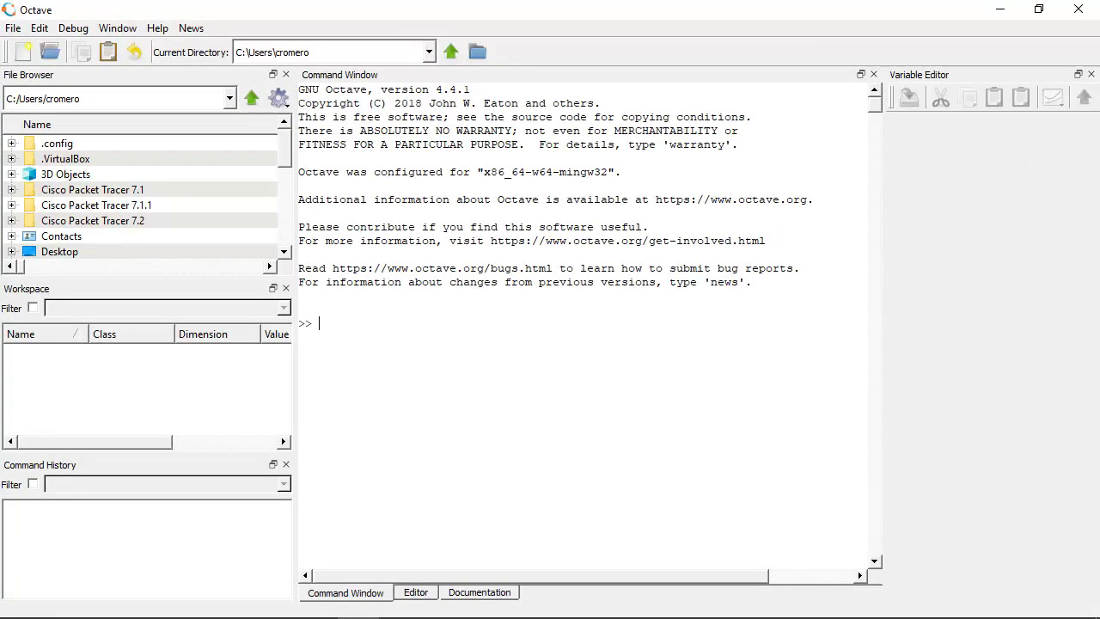
# - Quit Octave by running the exit command in the Command Window
pyautogui.write('exit')
pyautogui.press('Return')
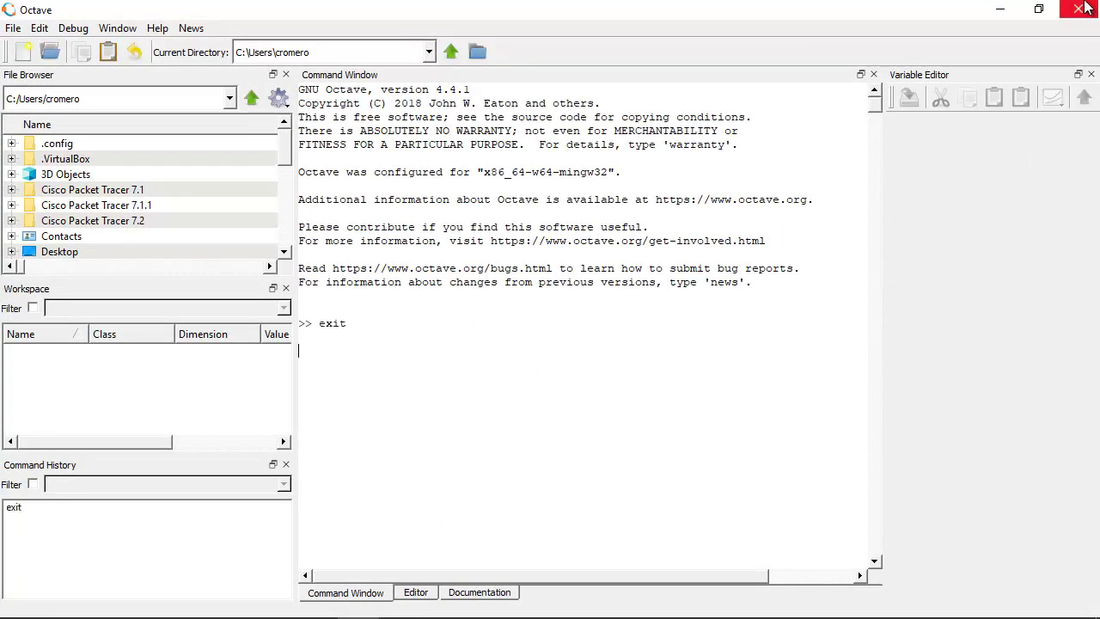
pyautogui.click(1081, 8)
# - Switch to a Chrome incognito window and search the web for scilab
pyautogui.write('scila')
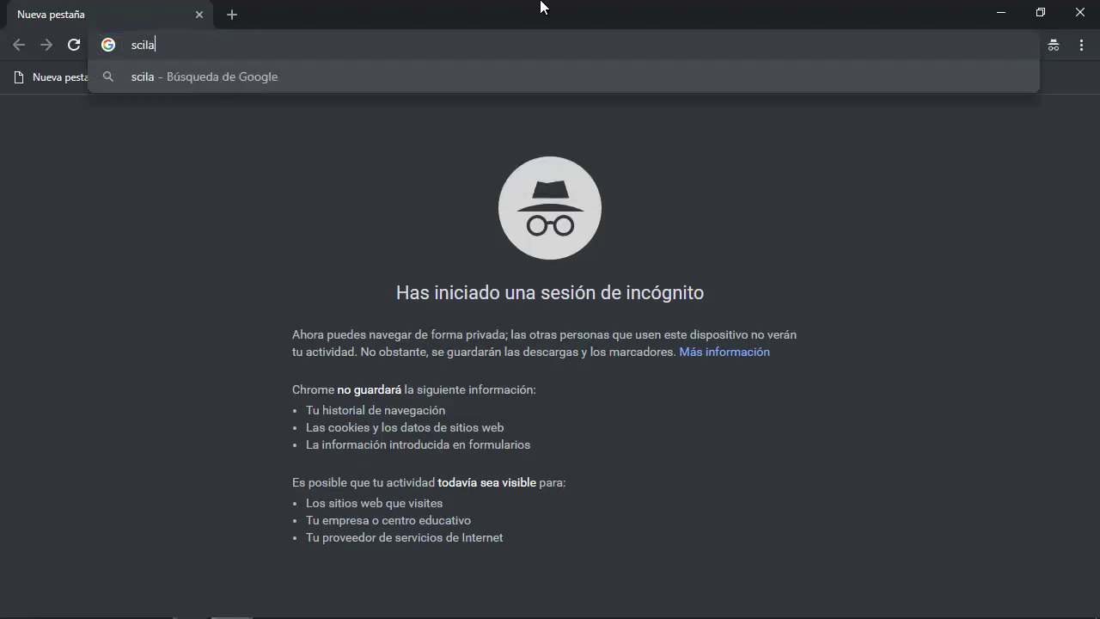
pyautogui.write('b')
pyautogui.press('Return')
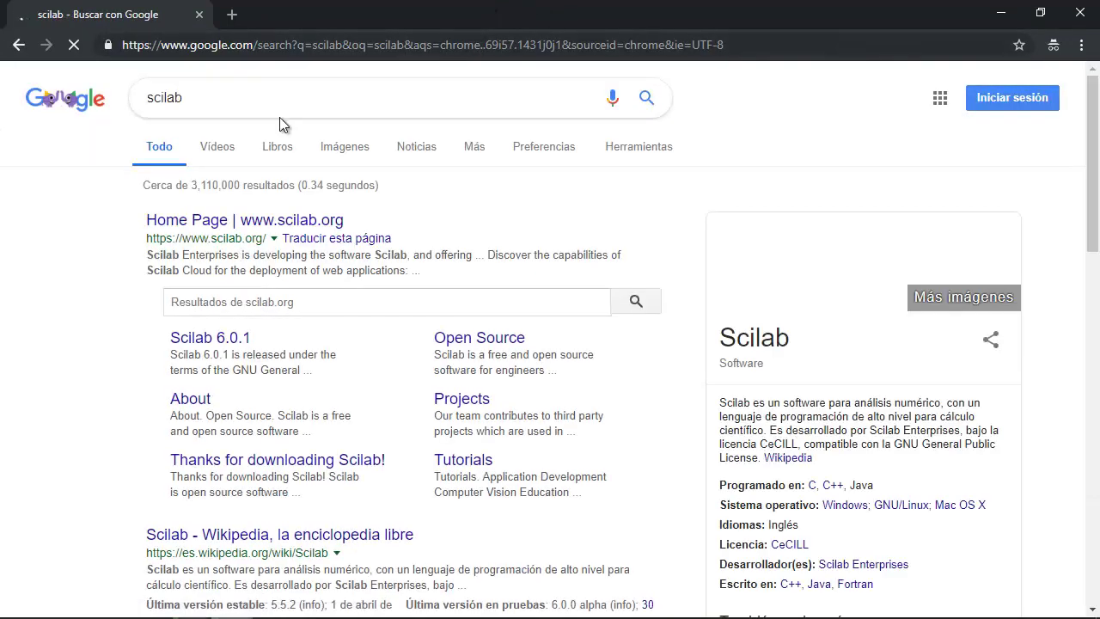
pyautogui.moveTo(178, 97); pyautogui.dragTo(32, 103)
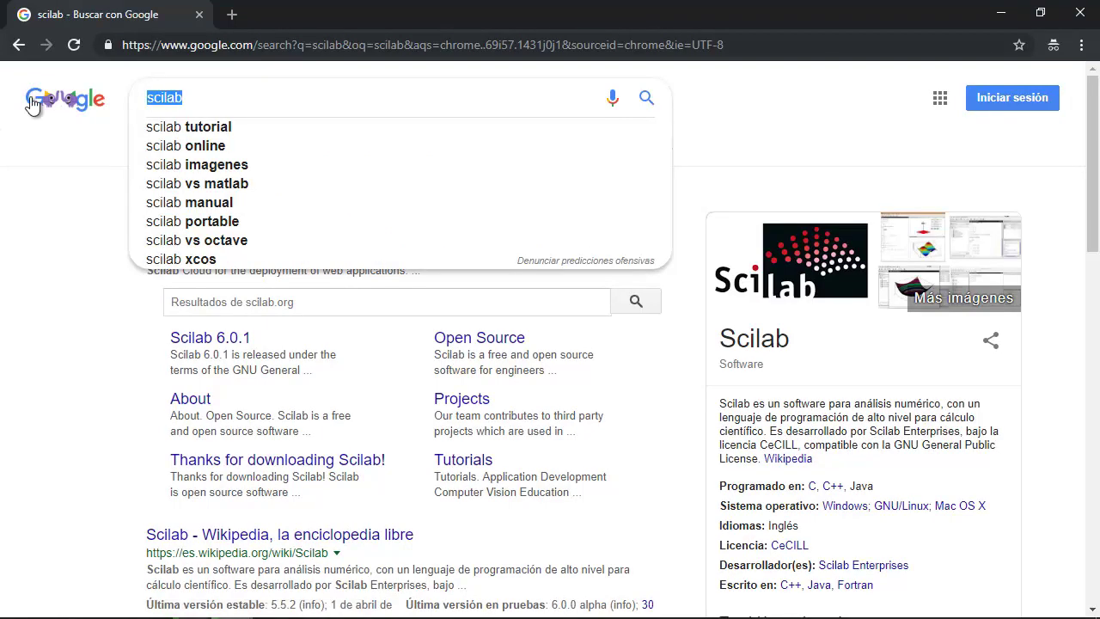
pyautogui.click(71, 208)
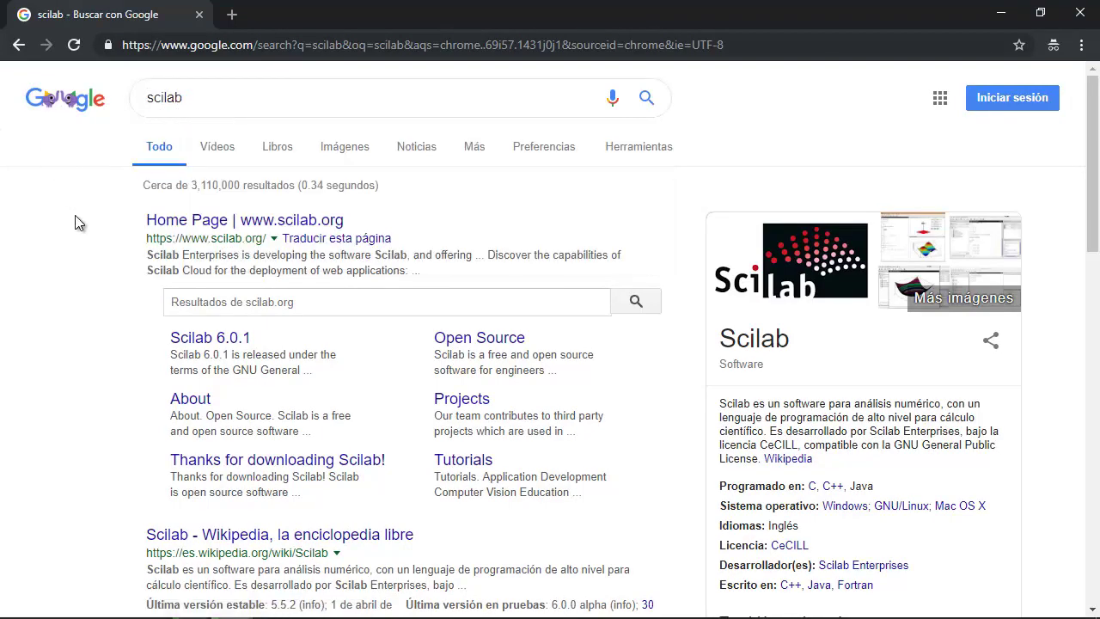
pyautogui.click(214, 226)
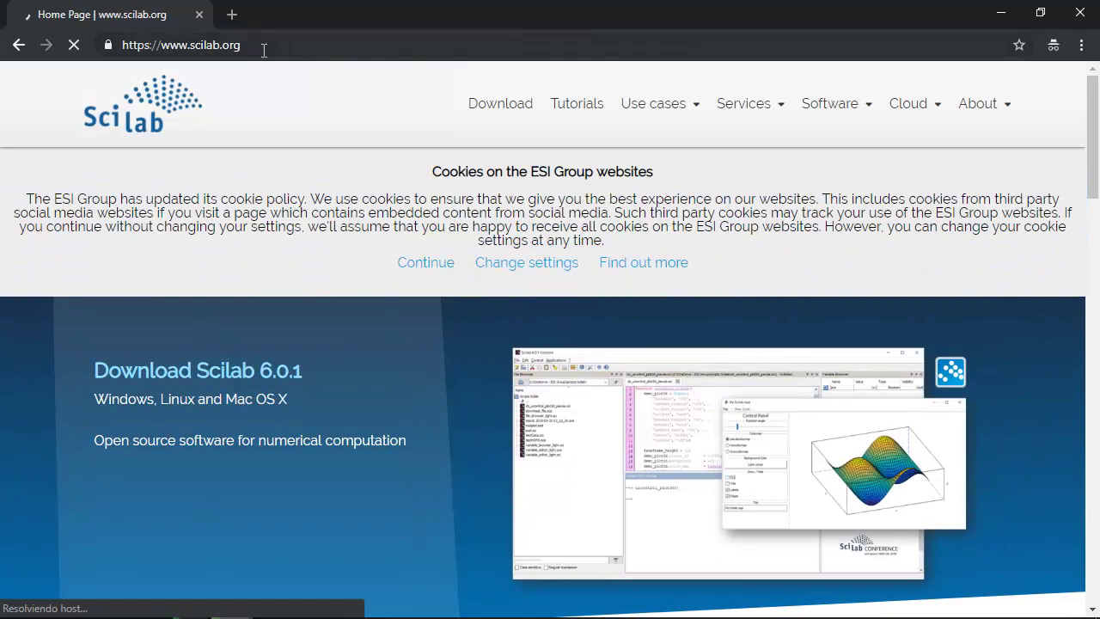
pyautogui.click(263, 50)
pyautogui.click(299, 50)
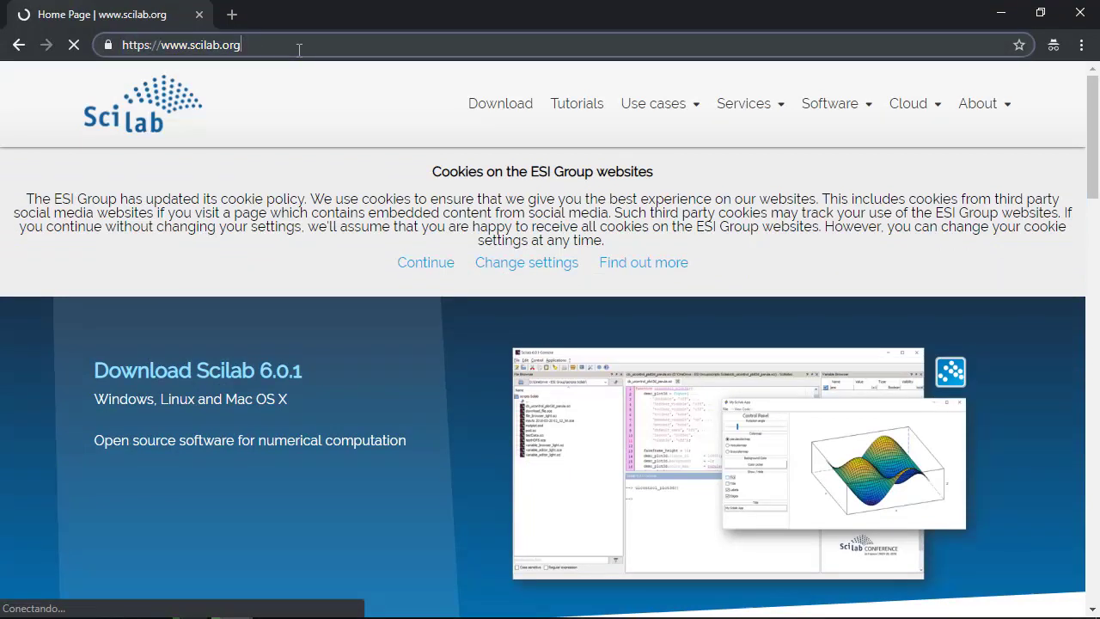
pyautogui.click(507, 107)
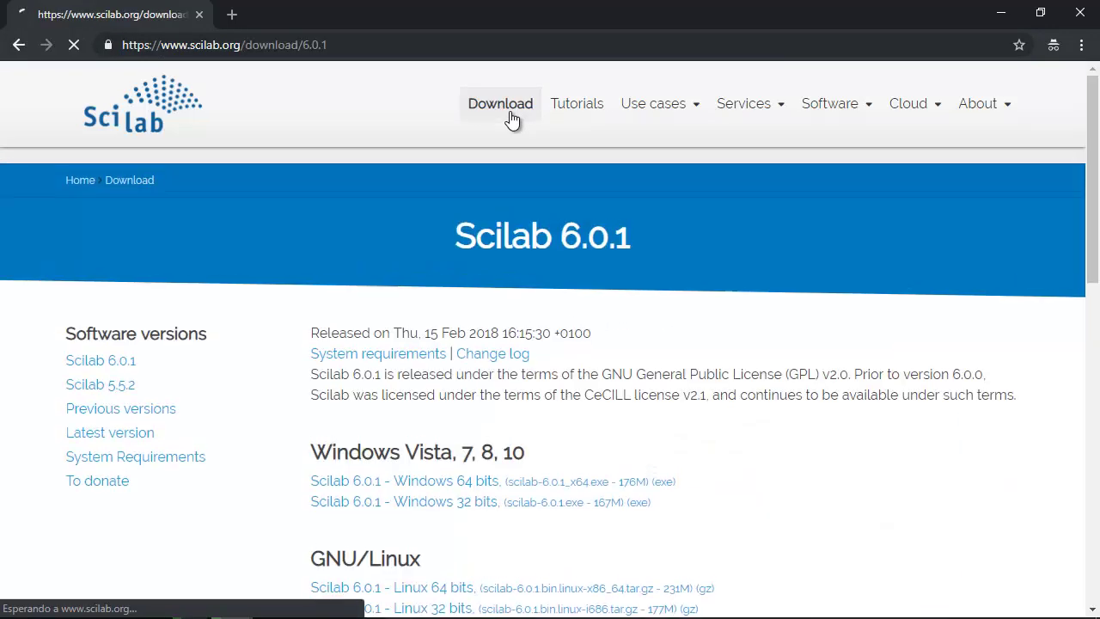
# - Download the Scilab 6.0.1 installer for Windows 64 bits, scilab-6.0.1_x64.exe
pyautogui.scroll(-4, 517, 148)
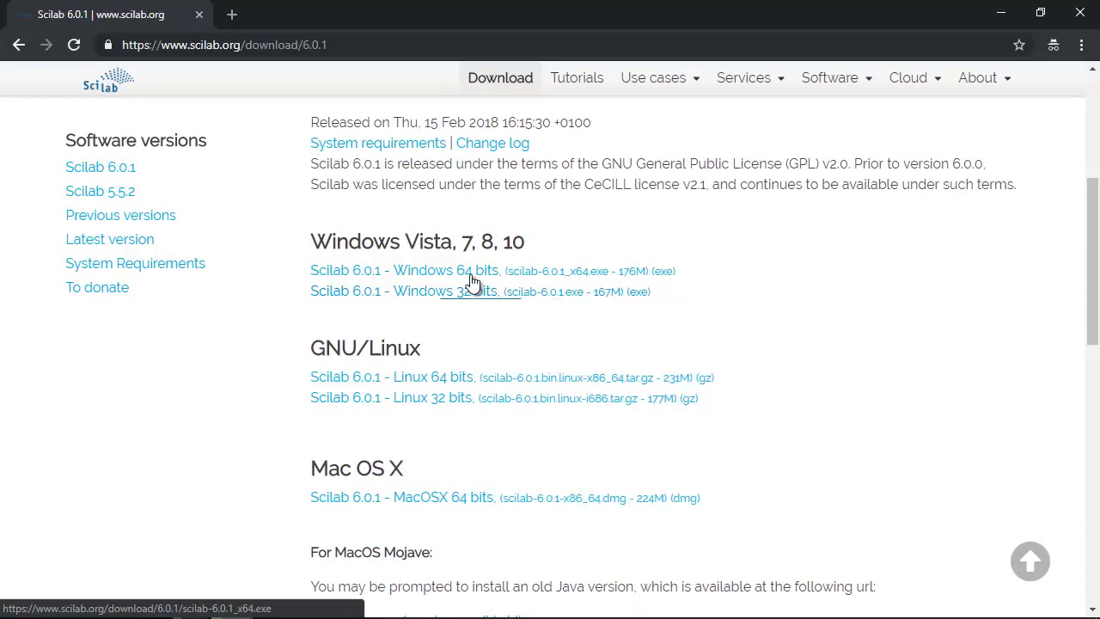
pyautogui.rightClick(426, 270)
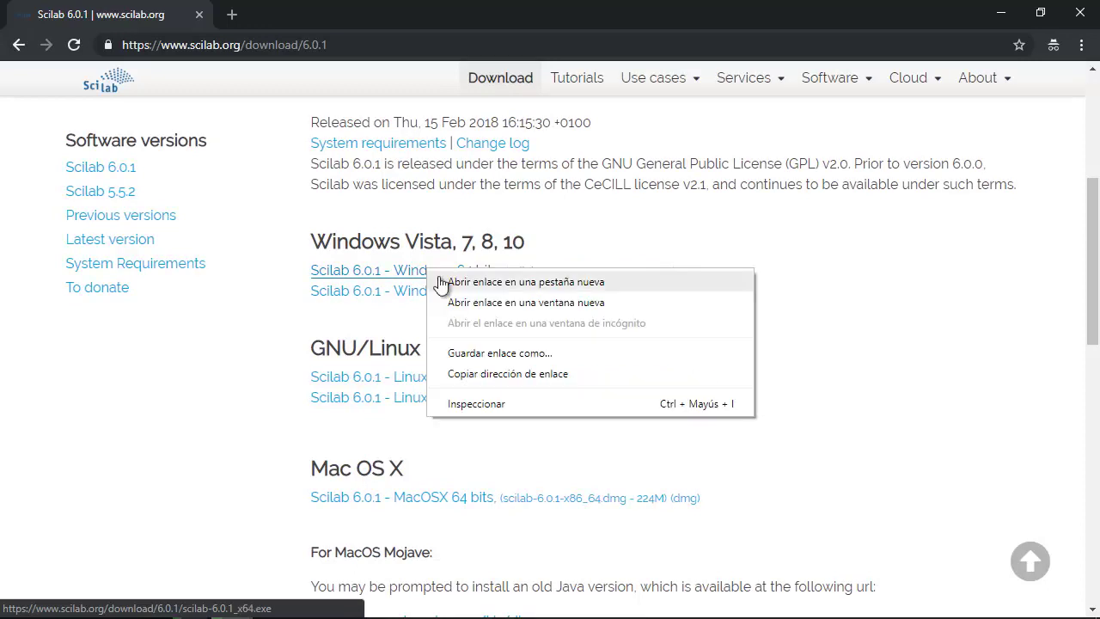
pyautogui.click(511, 282)
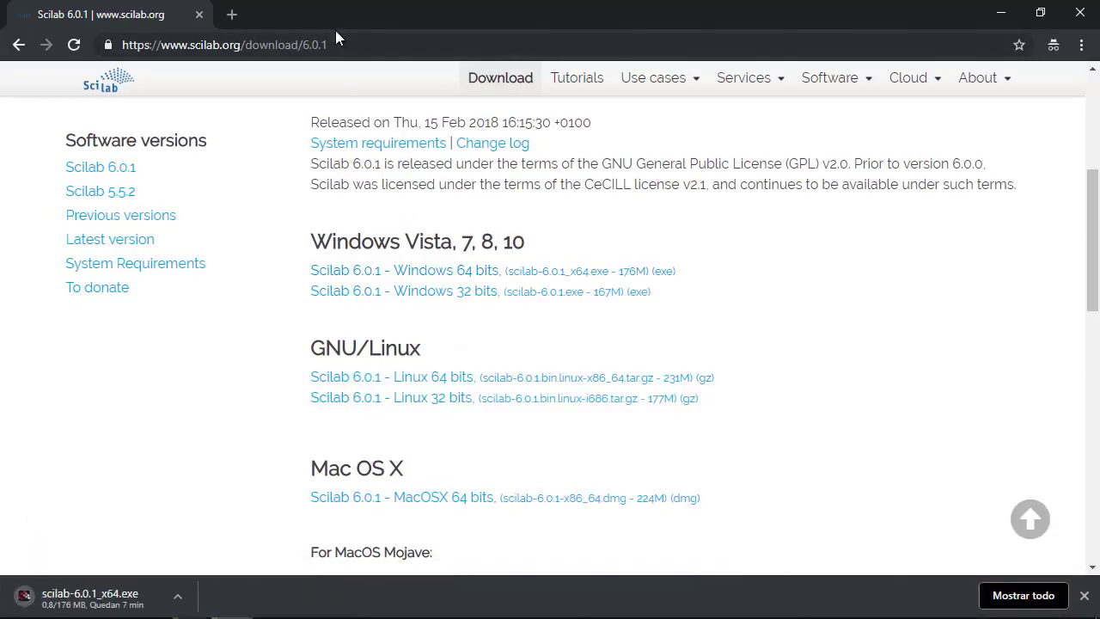
# - Run the downloaded scilab-6.0.1_x64 installer from the tmp folder as administrator and minimize the folder window
pyautogui.hotkey('ctrl', 'j')
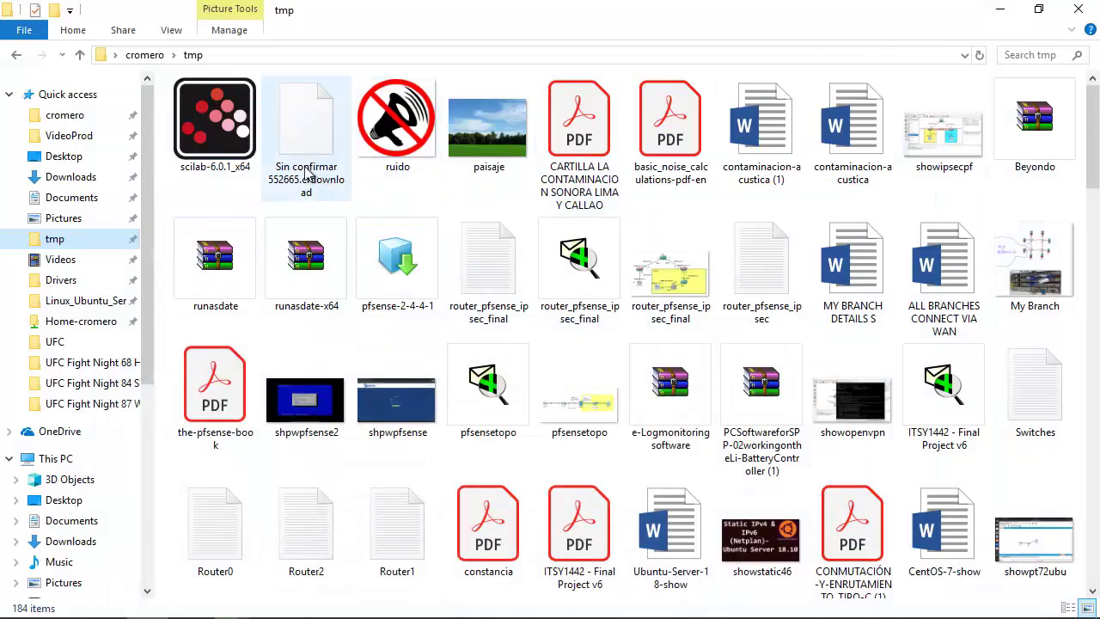
pyautogui.click(215, 129)
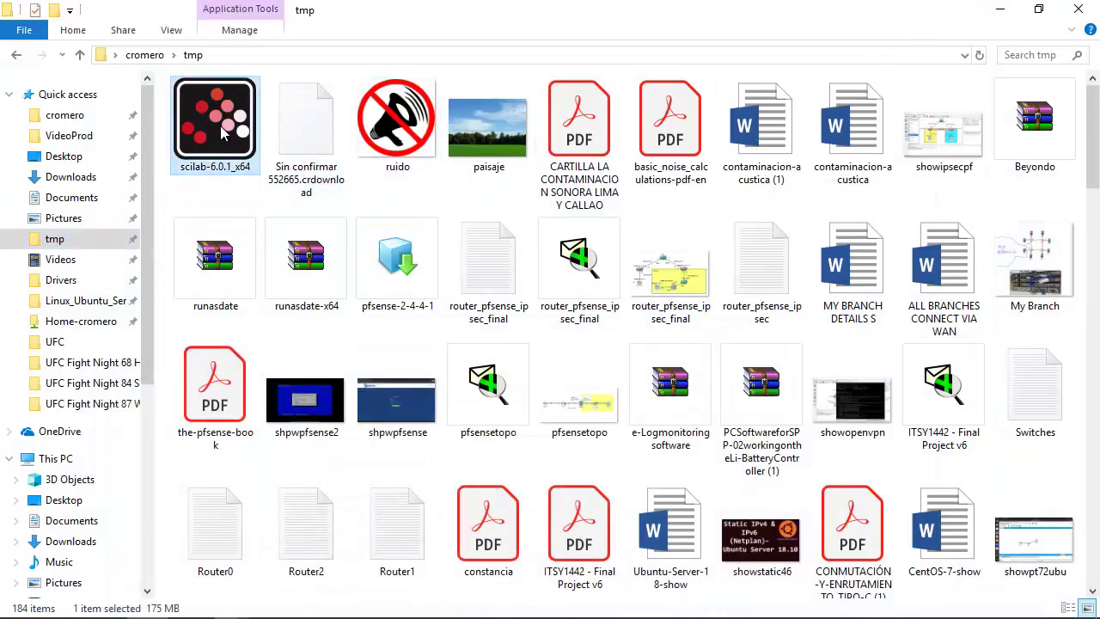
pyautogui.rightClick(214, 129)
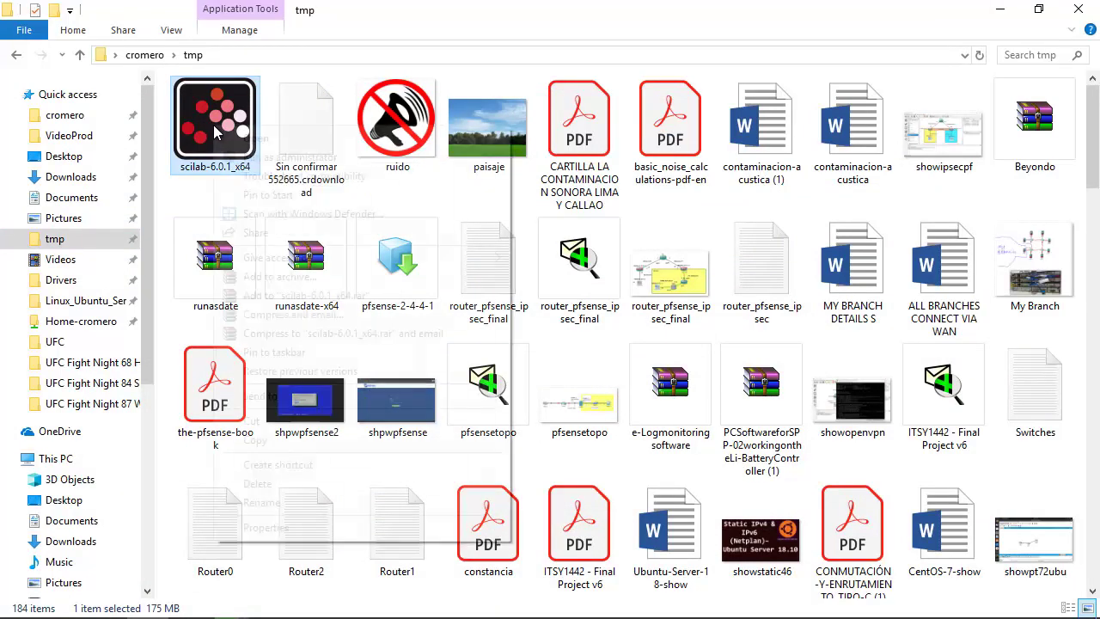
pyautogui.click(287, 153)
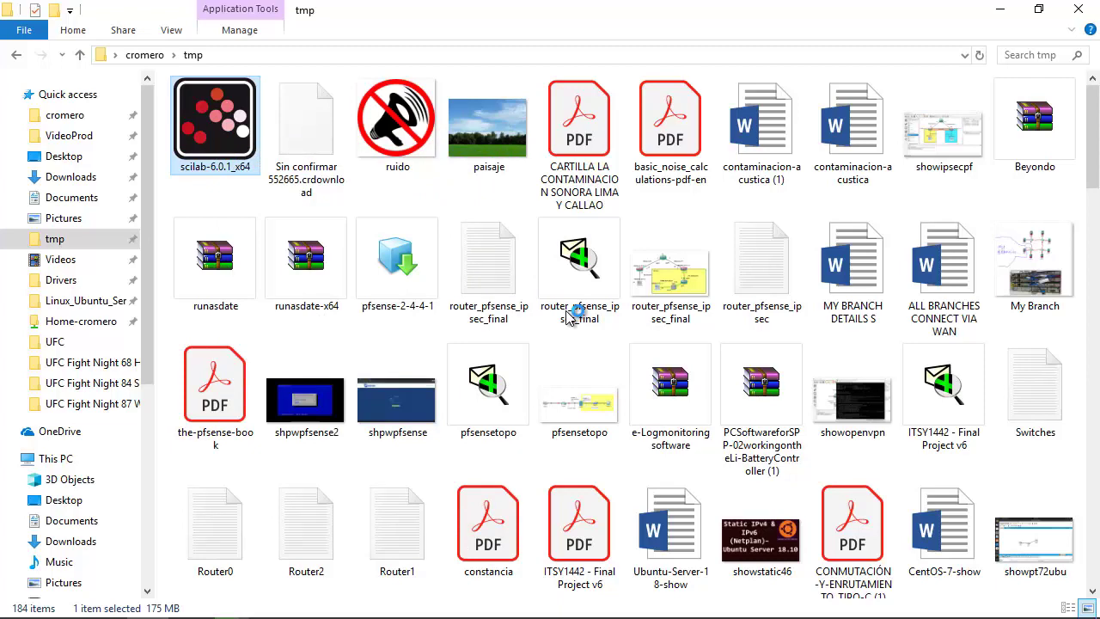
pyautogui.click(1002, 9)
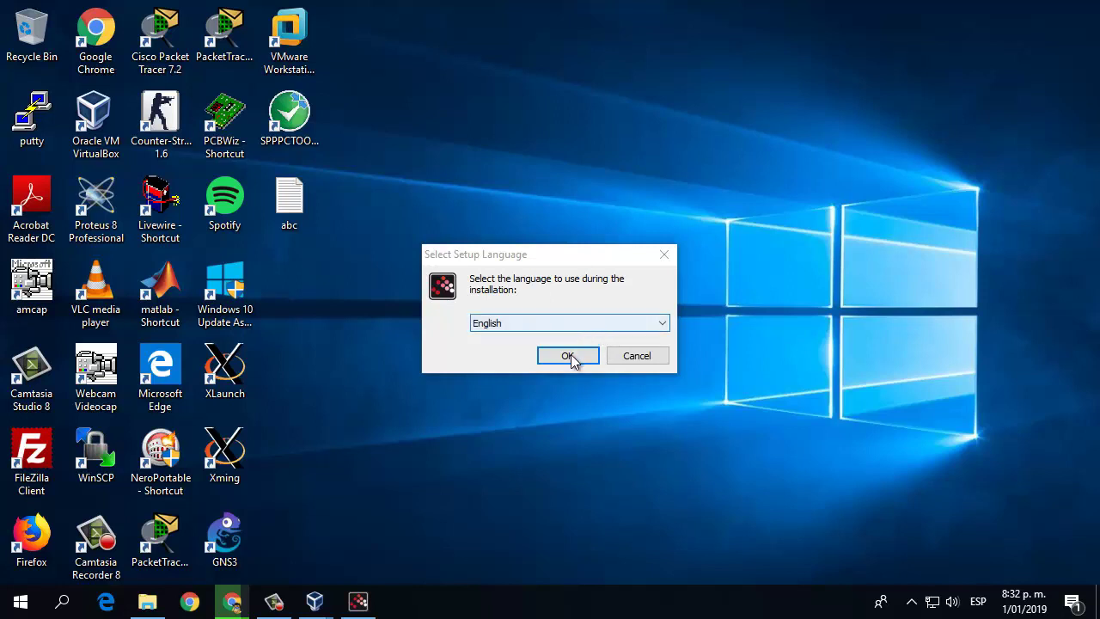
# - Choose English as the Scilab setup language
pyautogui.click(573, 327)
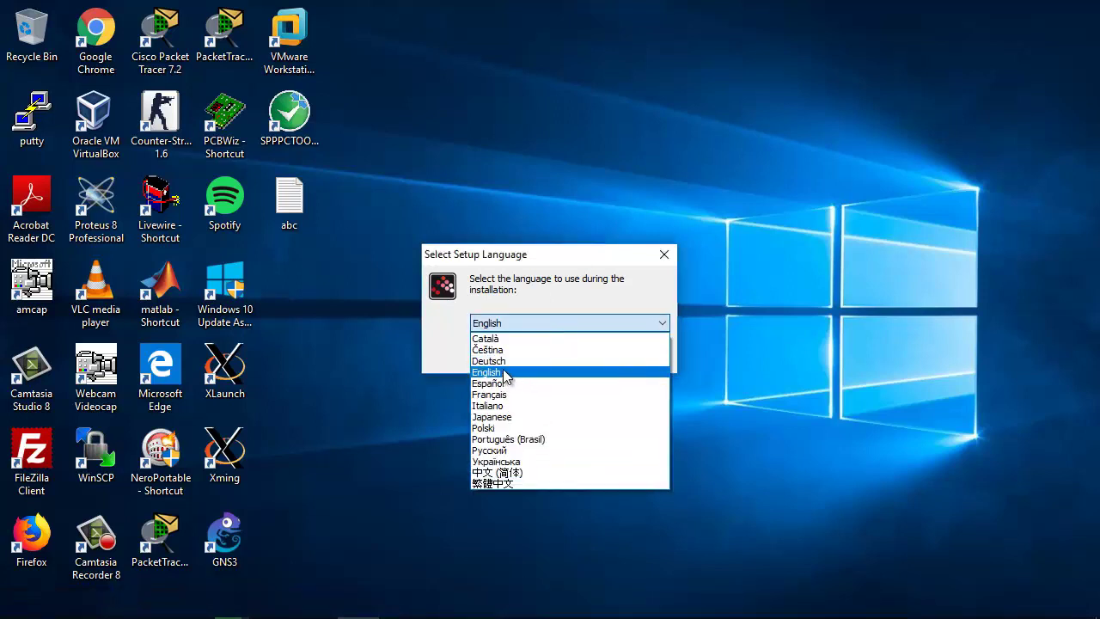
pyautogui.click(505, 376)
pyautogui.click(562, 356)
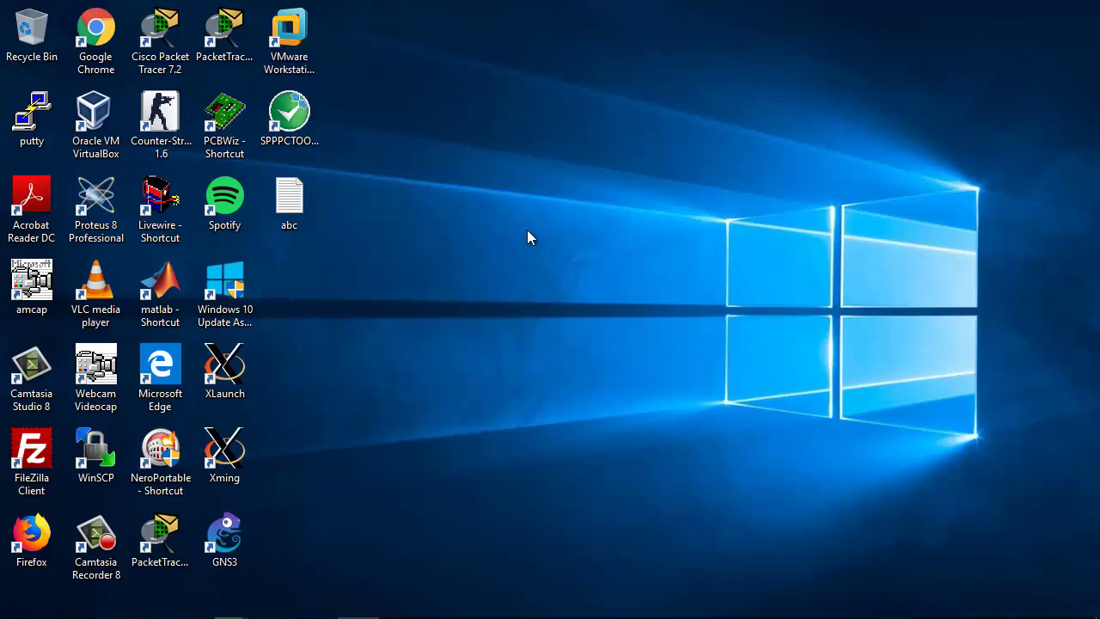
# - Accept the Scilab license agreement and proceed with the default destination to the component selection
pyautogui.click(646, 456)
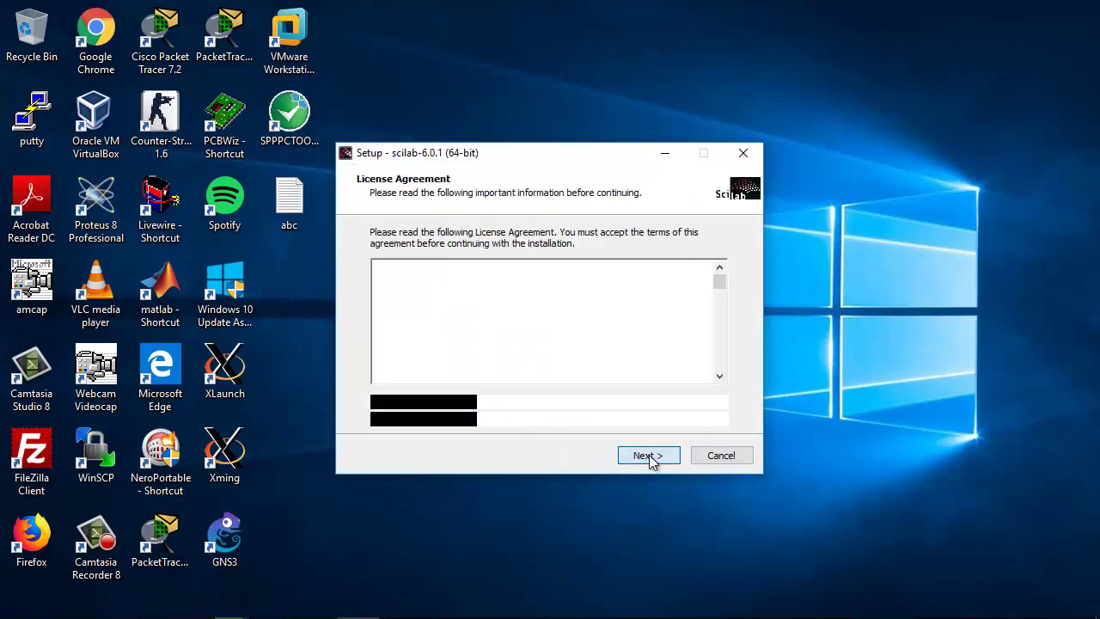
pyautogui.click(434, 402)
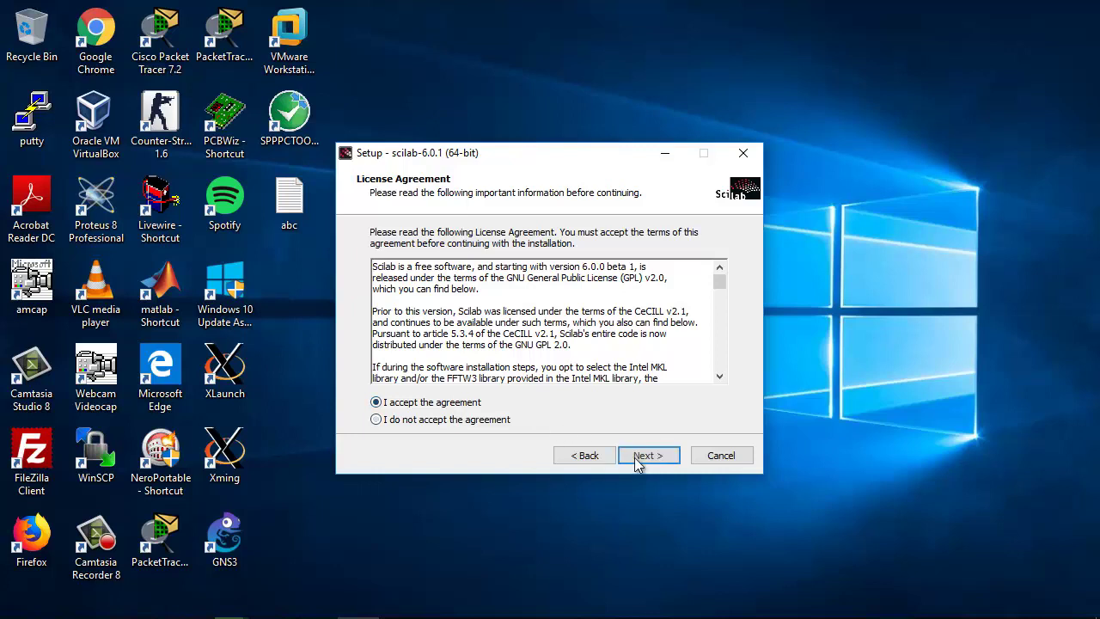
pyautogui.click(638, 464)
pyautogui.click(642, 461)
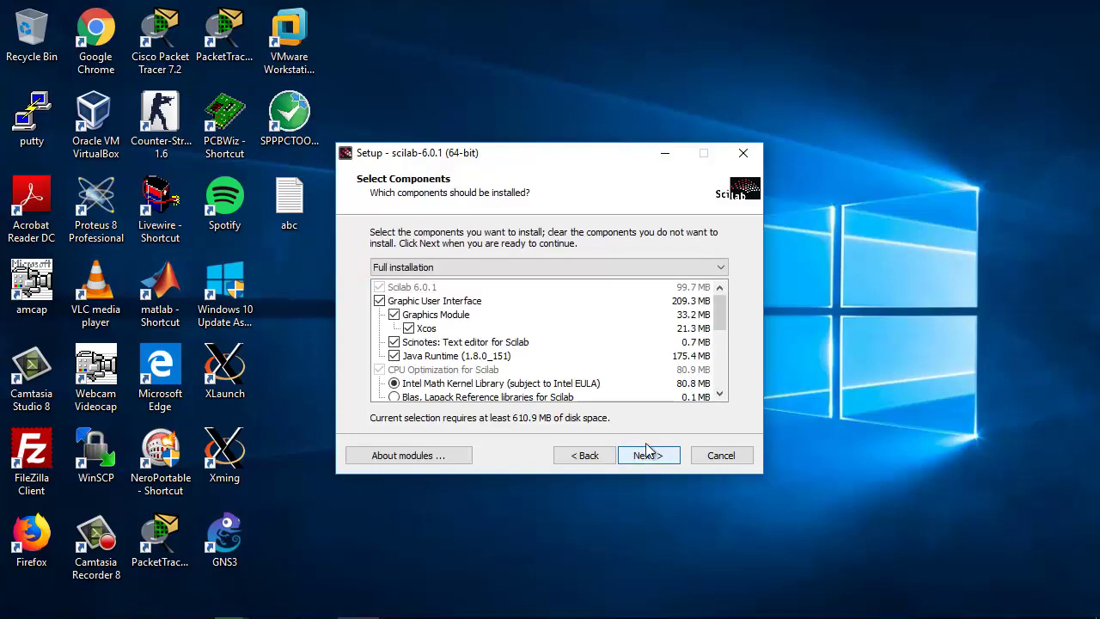
# - Review the Scilab component list and keep Full installation selected
pyautogui.moveTo(720, 312); pyautogui.dragTo(720, 337)
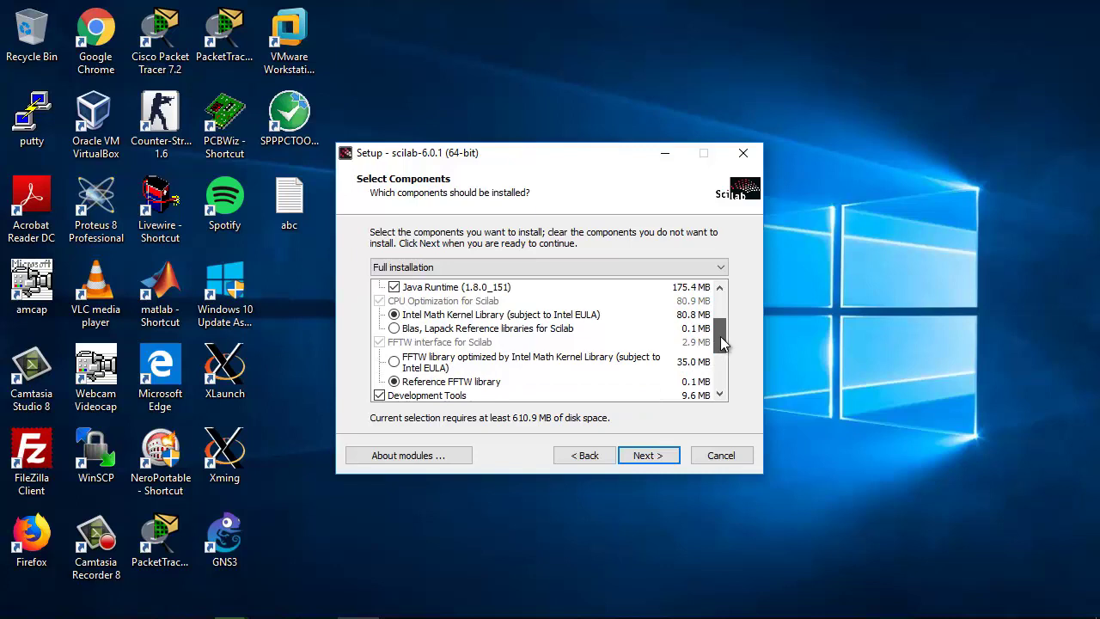
pyautogui.moveTo(720, 342); pyautogui.dragTo(720, 318)
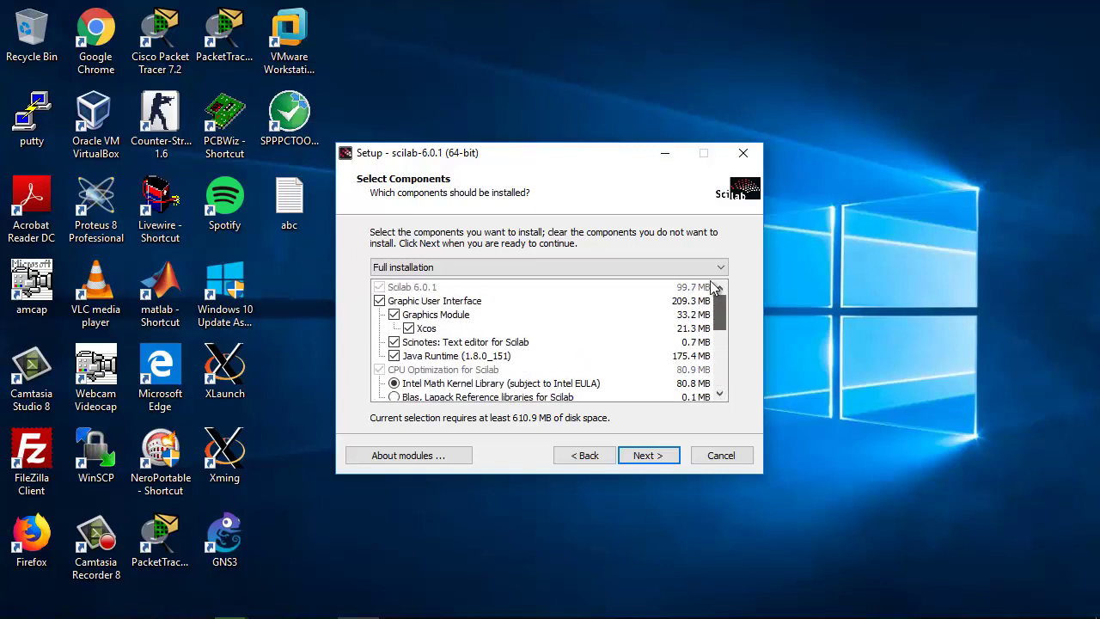
pyautogui.click(657, 458)
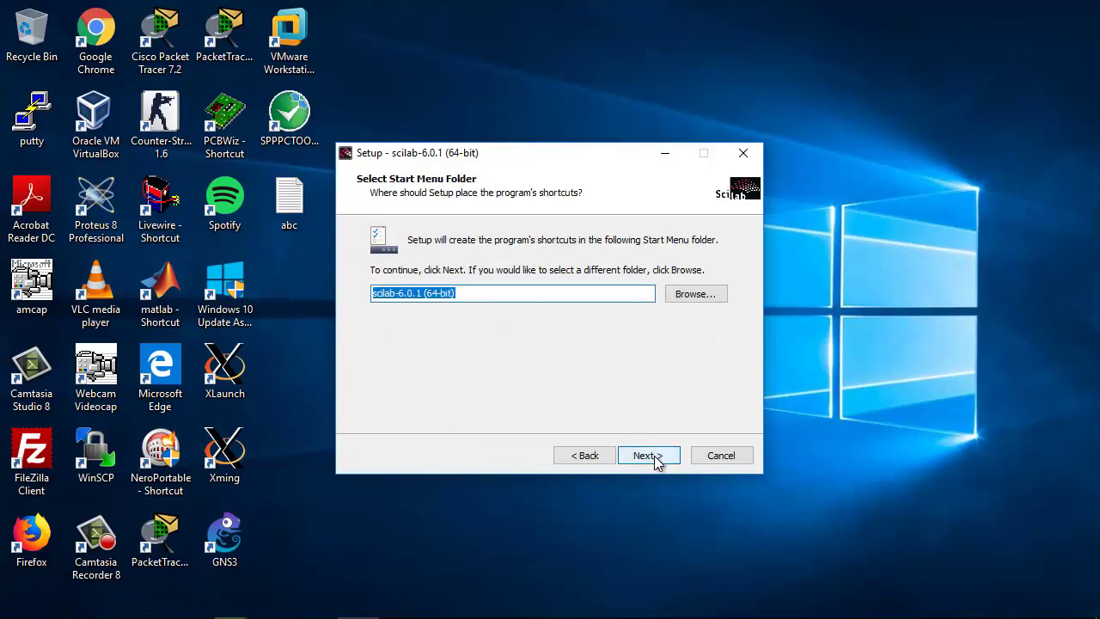
# - Install Scilab with the default Start Menu folder, the desktop icon and all file associations
pyautogui.click(654, 456)
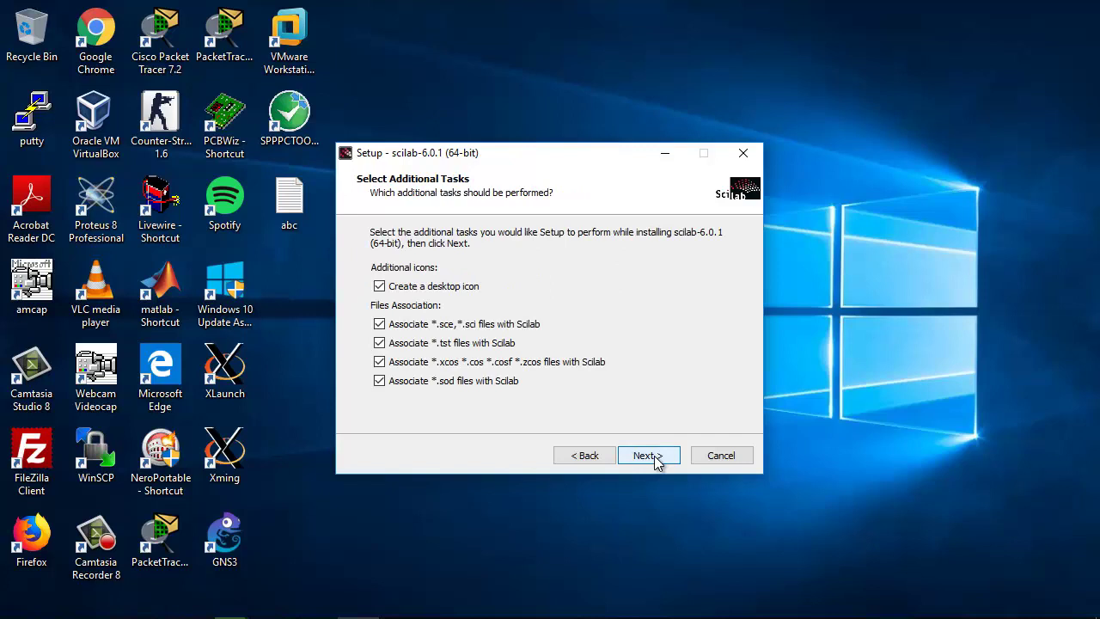
pyautogui.click(653, 455)
pyautogui.click(654, 455)
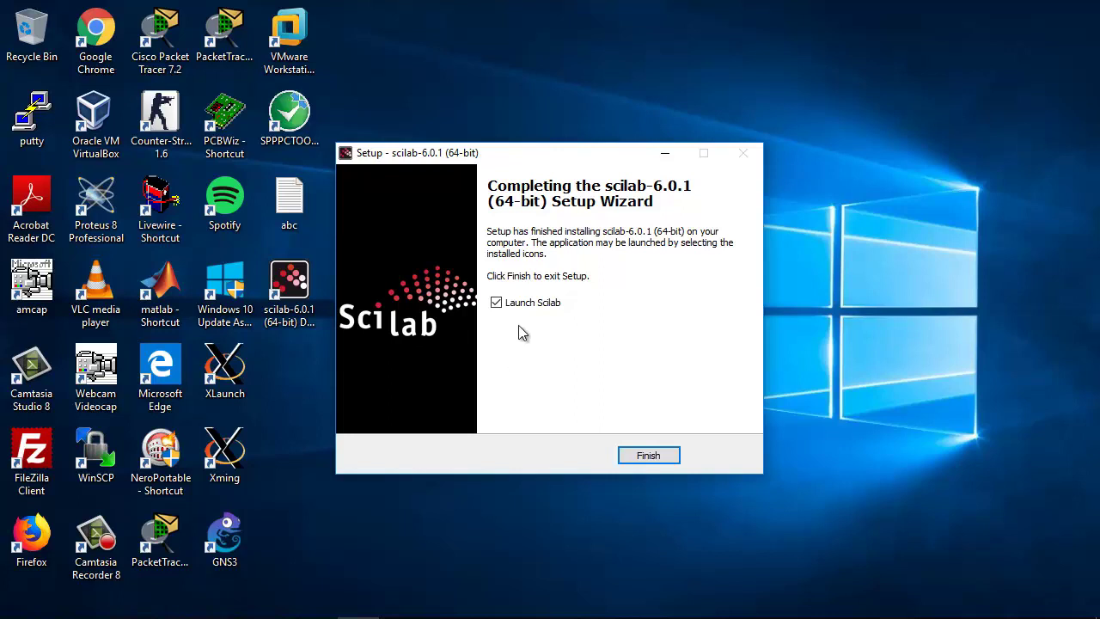
# - Finish the setup with Launch Scilab enabled, and close the Scilab 6.0.1 Console
pyautogui.click(649, 458)
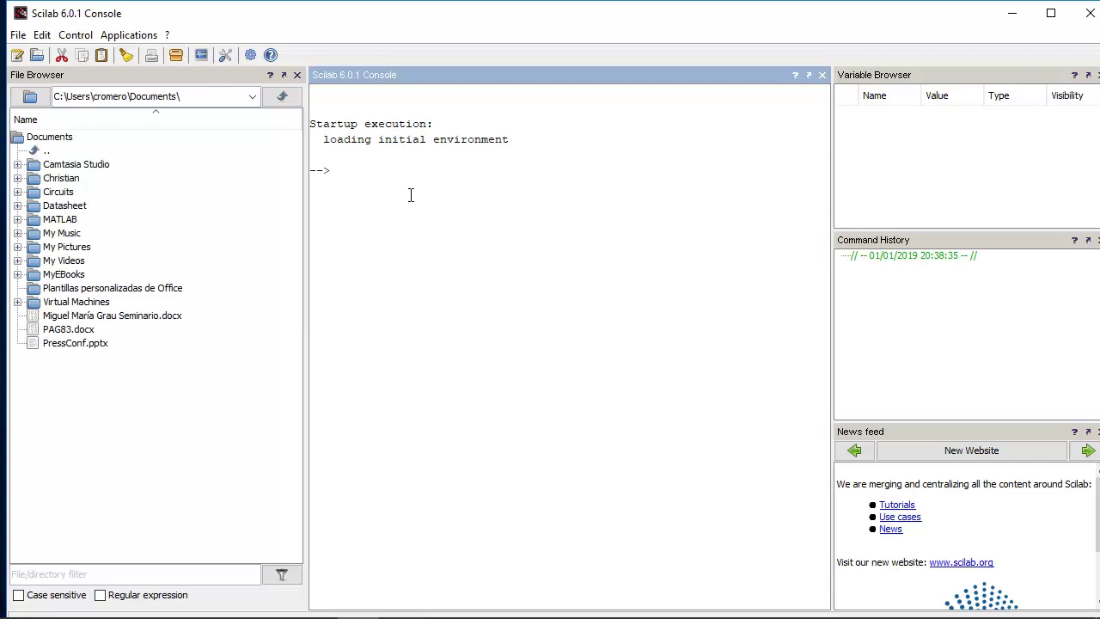
pyautogui.click(1090, 19)
pyautogui.click(543, 349)
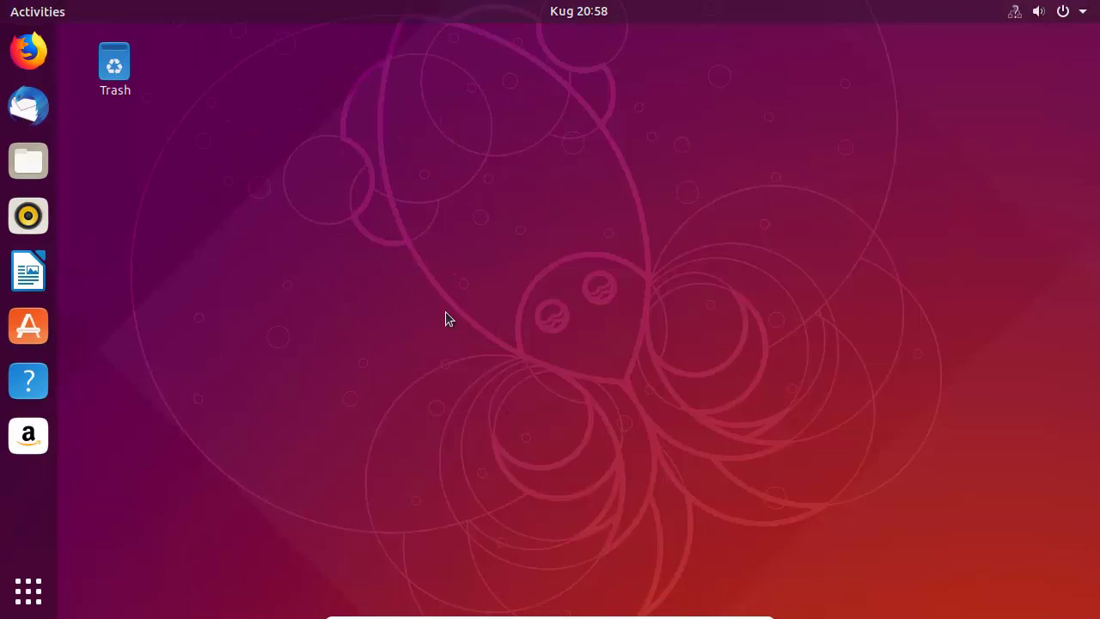
# - In the Ubuntu desktop, search the applications for ter and open the Terminal
pyautogui.click(55, 12)
pyautogui.write('ter')
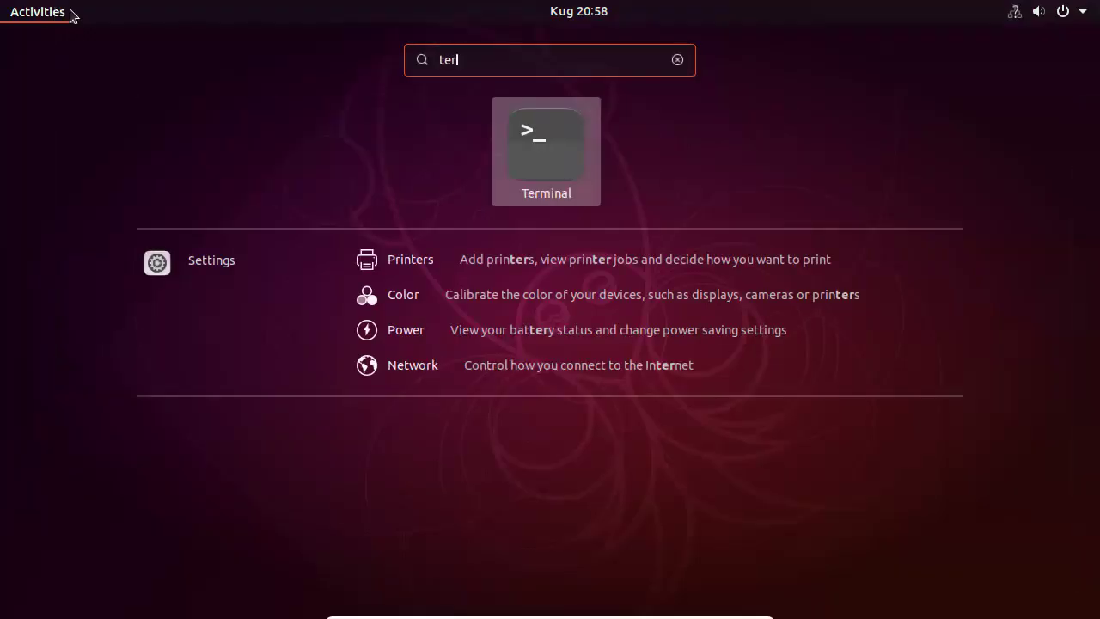
pyautogui.click(513, 130)
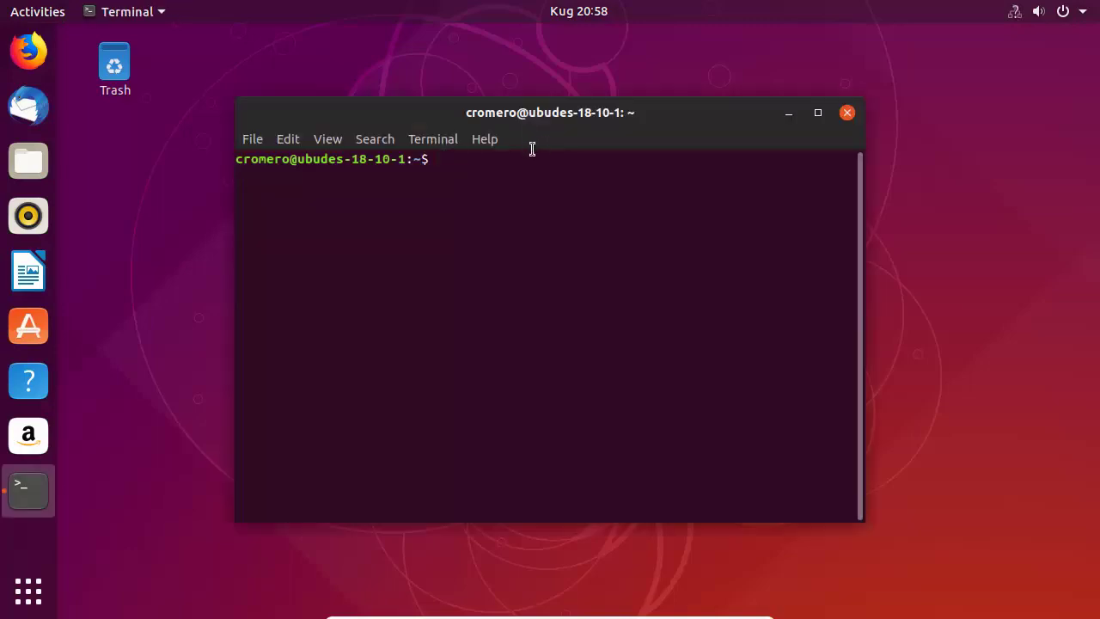
# - Zoom in the terminal text and enlarge the terminal window to fill most of the desktop
pyautogui.click(327, 140)
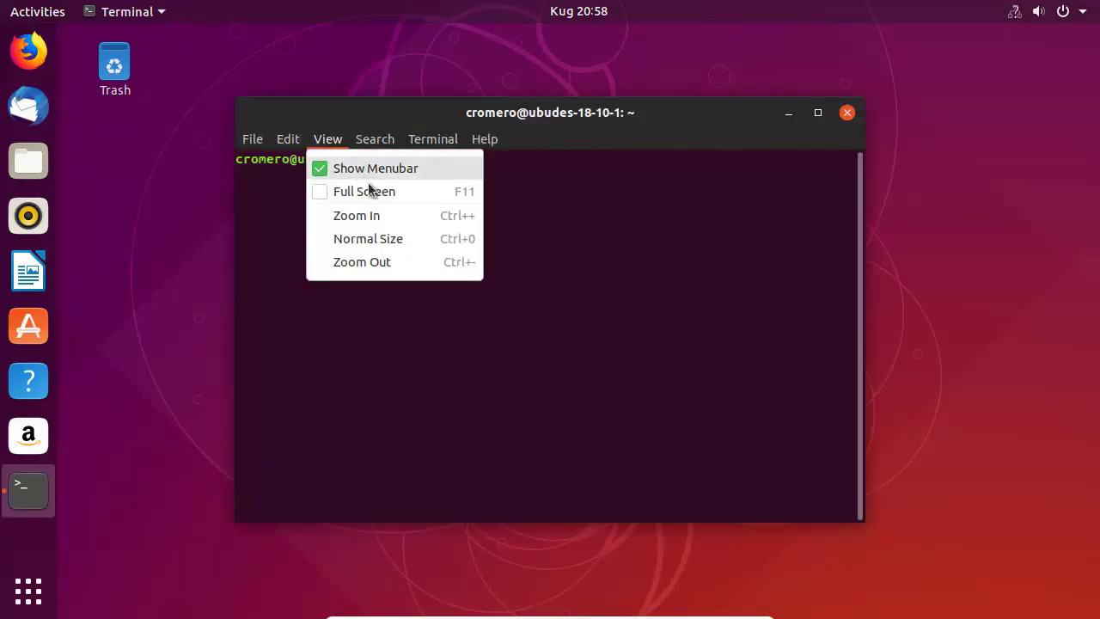
pyautogui.click(378, 216)
pyautogui.moveTo(430, 118); pyautogui.dragTo(304, 59)
pyautogui.moveTo(808, 550); pyautogui.dragTo(1057, 569)
# - Update the package lists with sudo apt update
pyautogui.write('sudo')
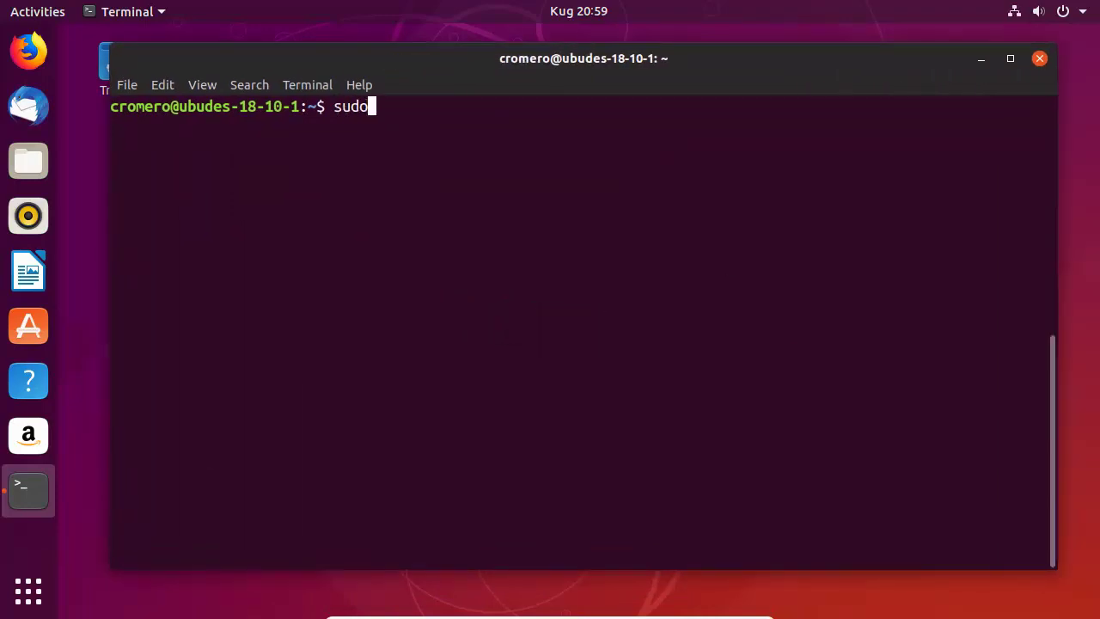
pyautogui.write(' apt update')
pyautogui.press('Return')
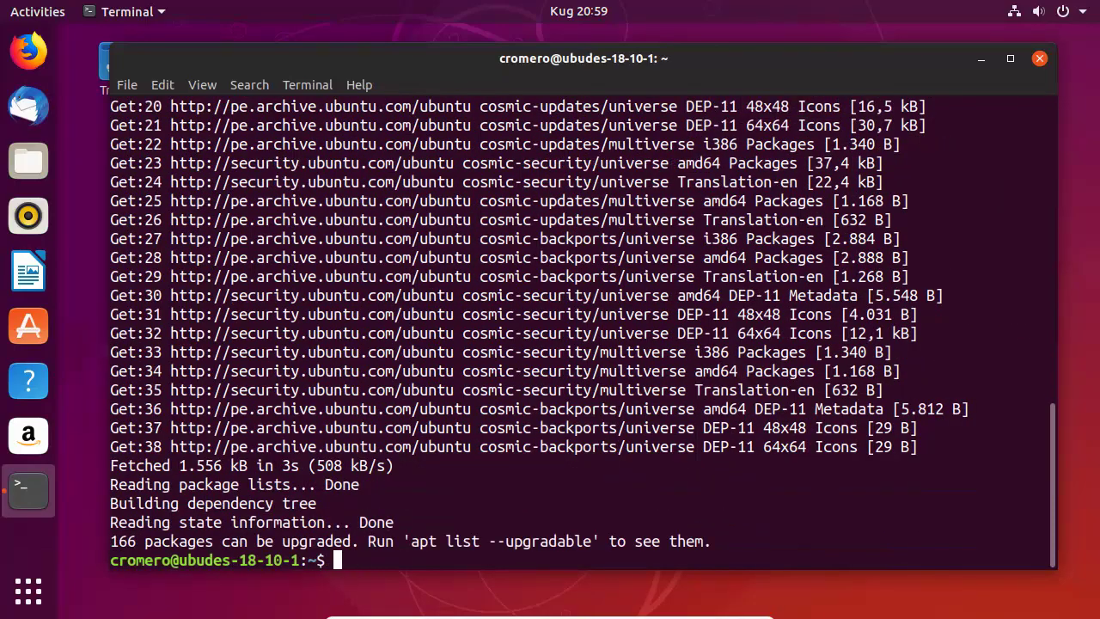
# - Install Octave with sudo apt install octave, answering Y to the confirmation prompt
pyautogui.press('Up')
pyautogui.press('BackSpace')
pyautogui.press('BackSpace')
pyautogui.press('BackSpace')
pyautogui.press('BackSpace')
pyautogui.press('BackSpace')
pyautogui.press('BackSpace')
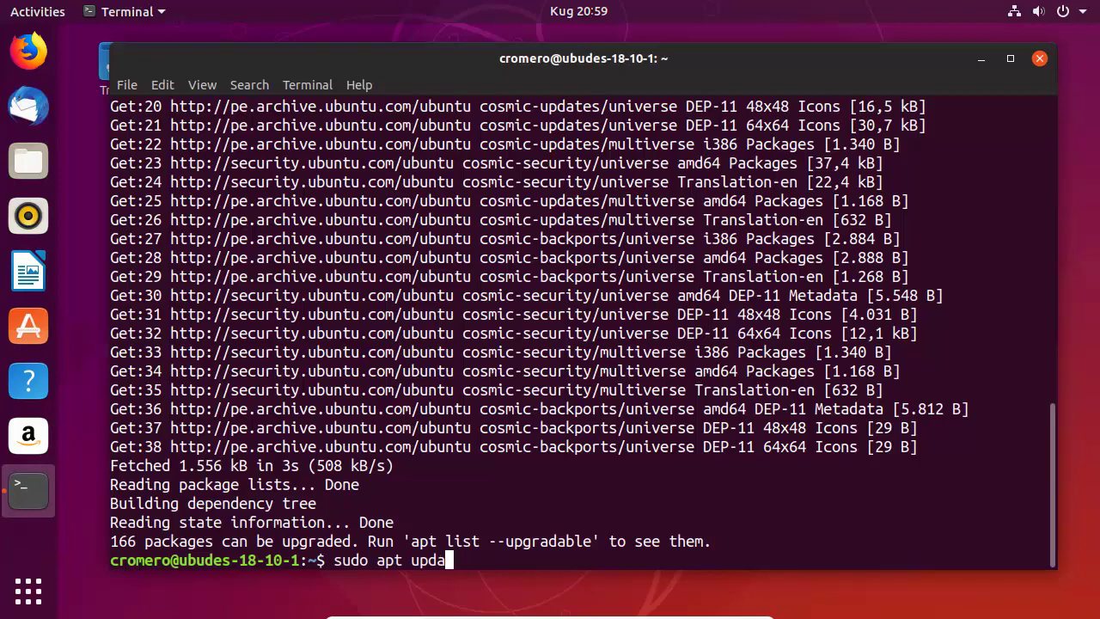
pyautogui.write('install ocateve')
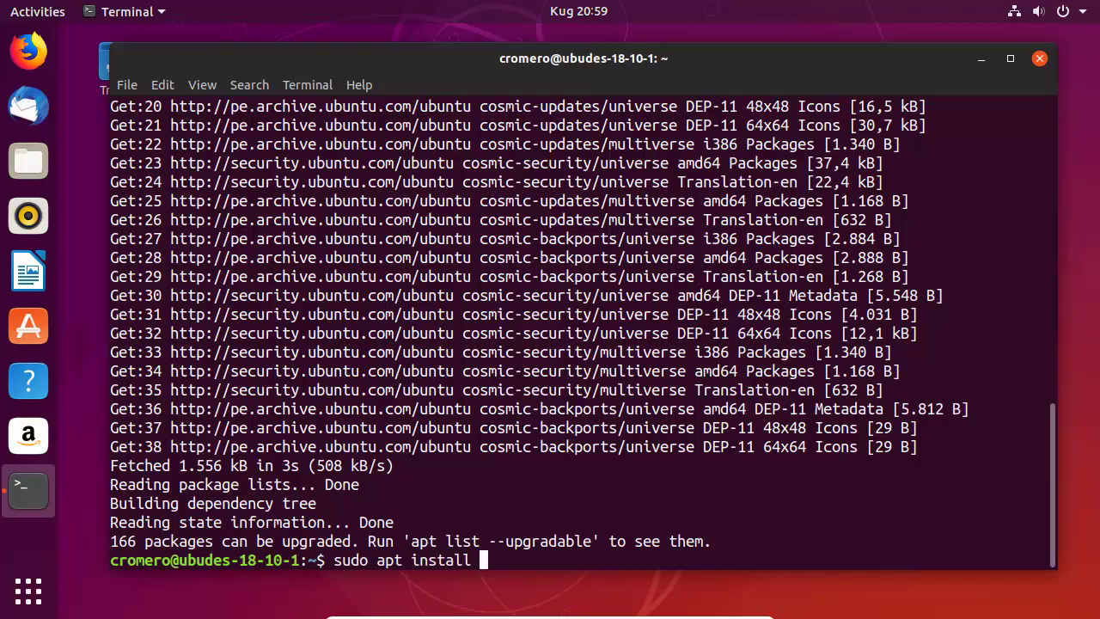
pyautogui.press('BackSpace')
pyautogui.press('BackSpace')
pyautogui.press('BackSpace')
pyautogui.press('BackSpace')
pyautogui.press('BackSpace')
pyautogui.write('ta')
pyautogui.write('vee')
pyautogui.press('BackSpace')
pyautogui.press('BackSpace')
pyautogui.press('BackSpace')
pyautogui.write('ve')
pyautogui.press('Return')
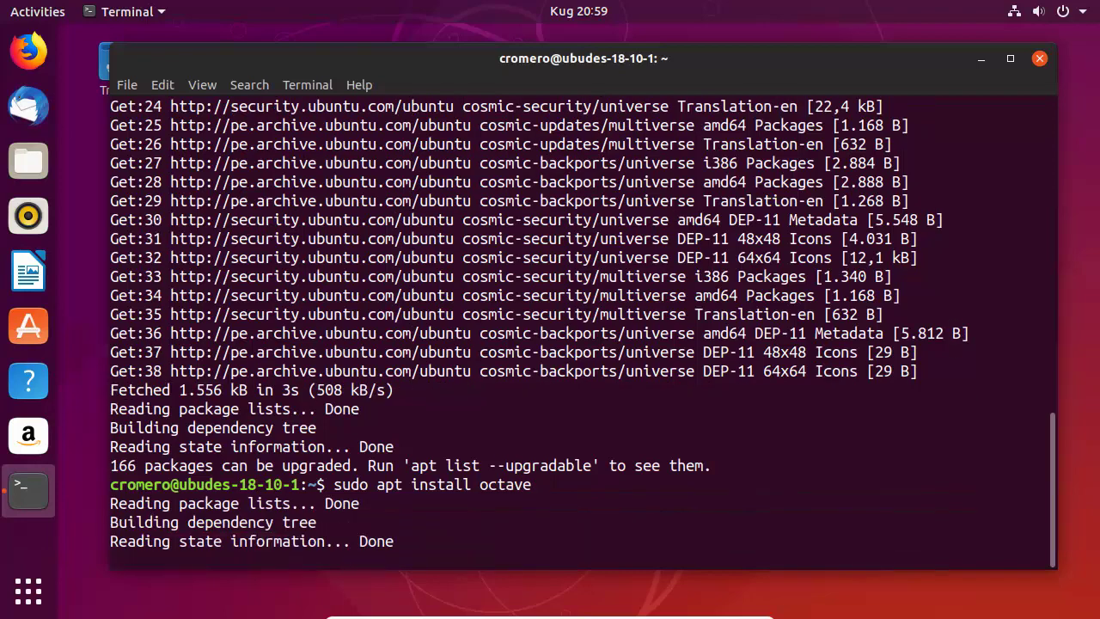
pyautogui.write('Y')
pyautogui.press('Return')
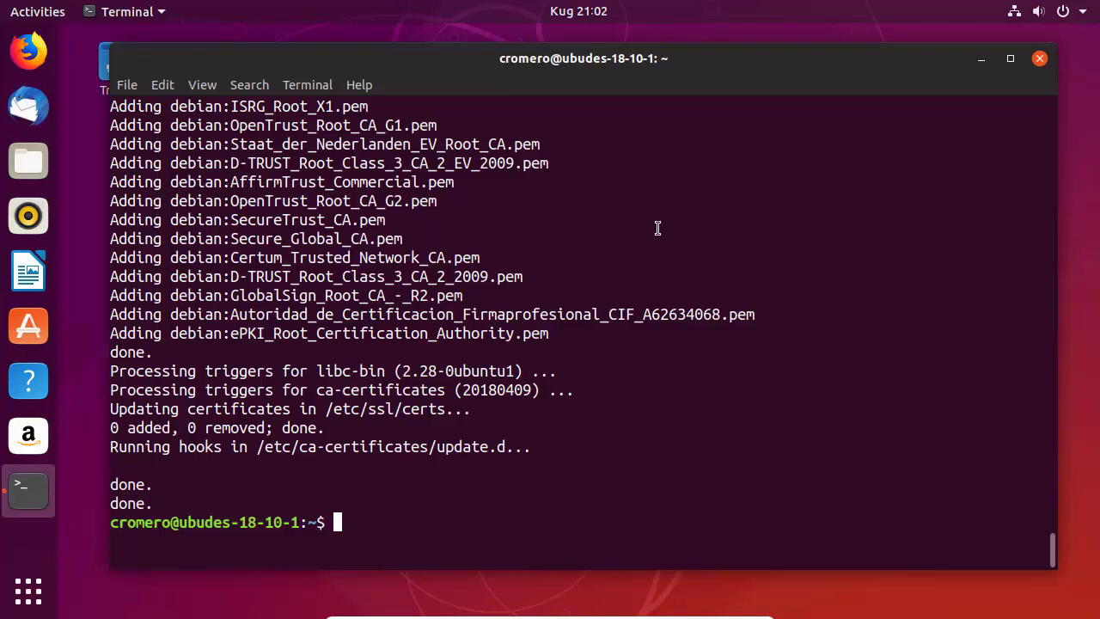
pyautogui.moveTo(153, 504); pyautogui.dragTo(112, 484)
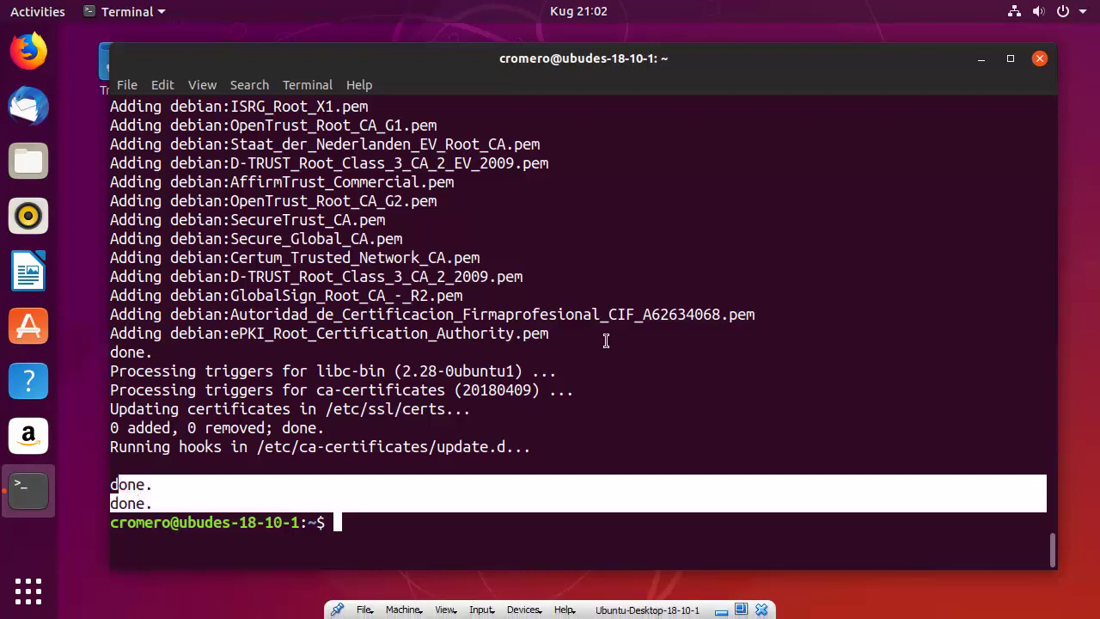
# - Launch GNU Octave from the application search and complete its welcome wizard with community news left disabled
pyautogui.click(39, 12)
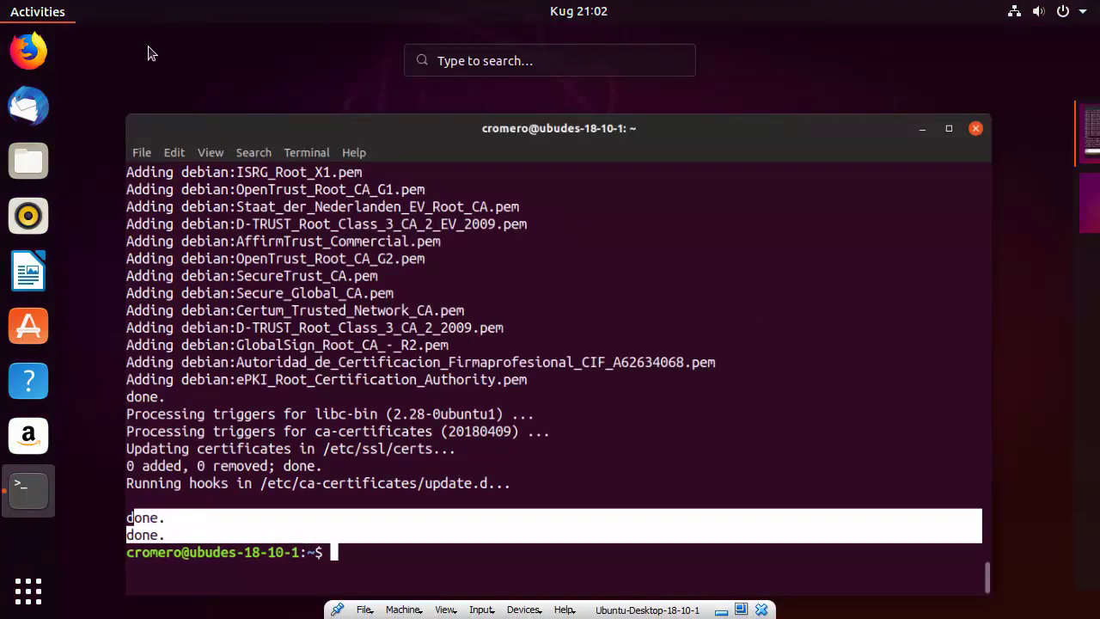
pyautogui.write('oc')
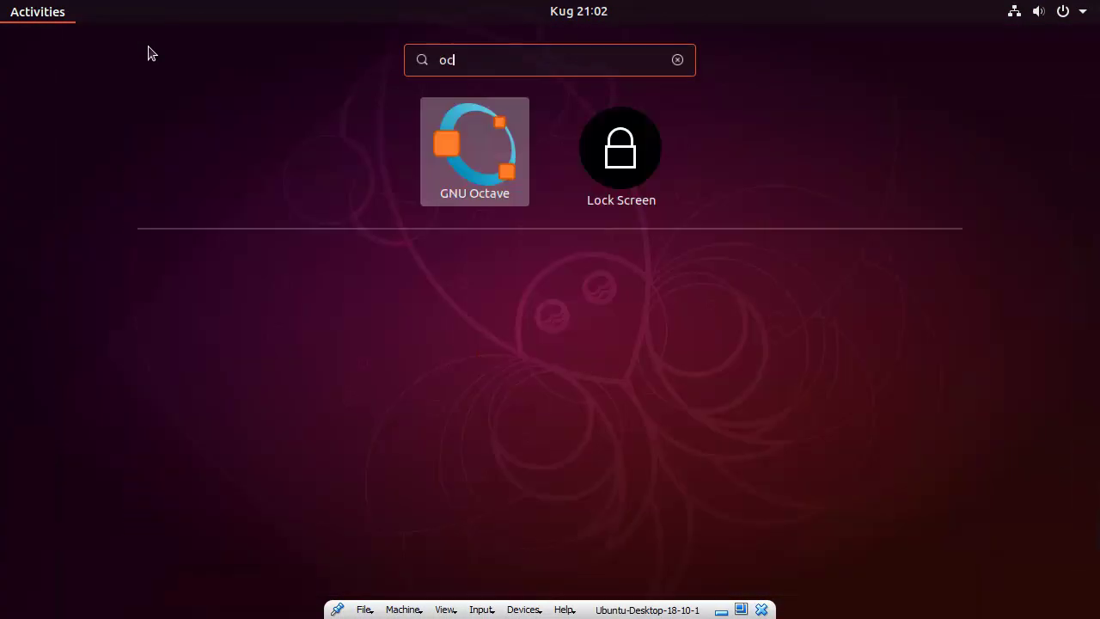
pyautogui.click(466, 160)
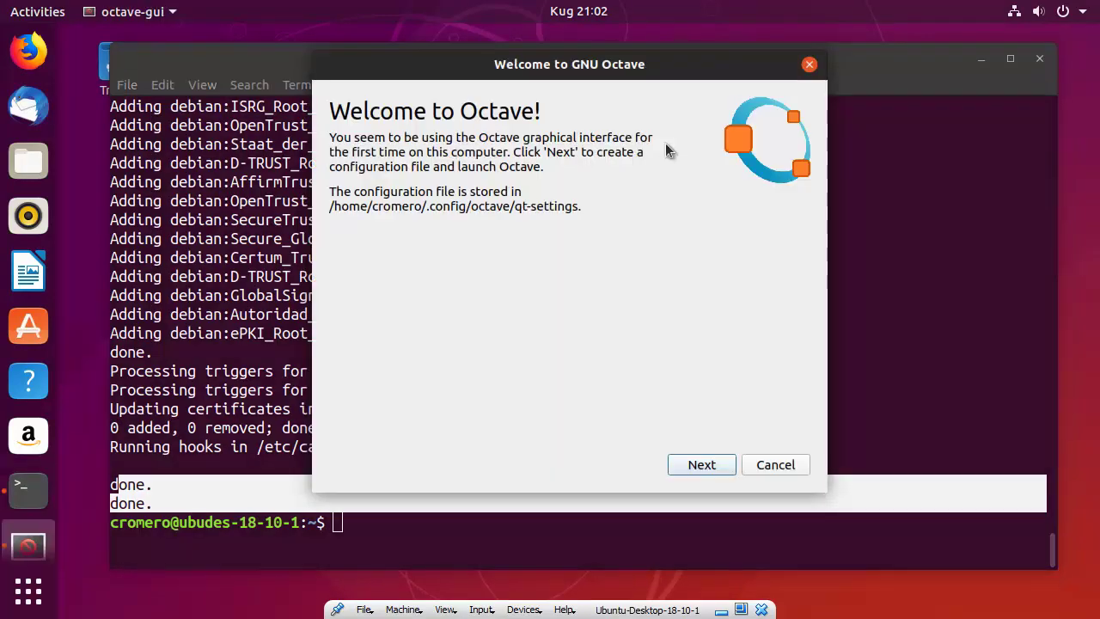
pyautogui.click(706, 466)
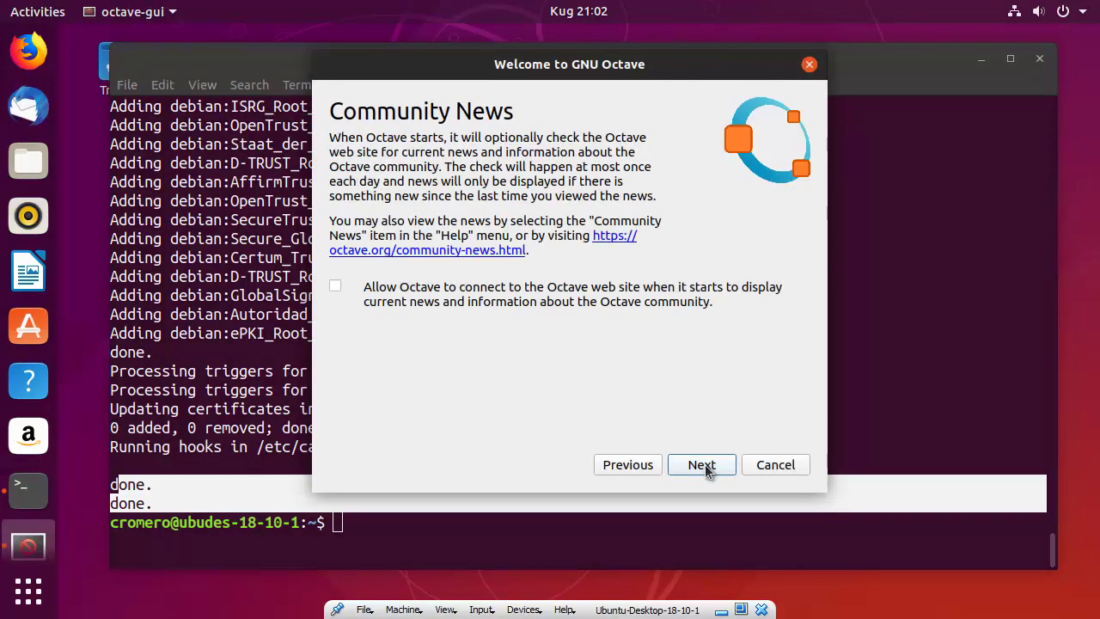
pyautogui.click(706, 466)
pyautogui.click(705, 465)
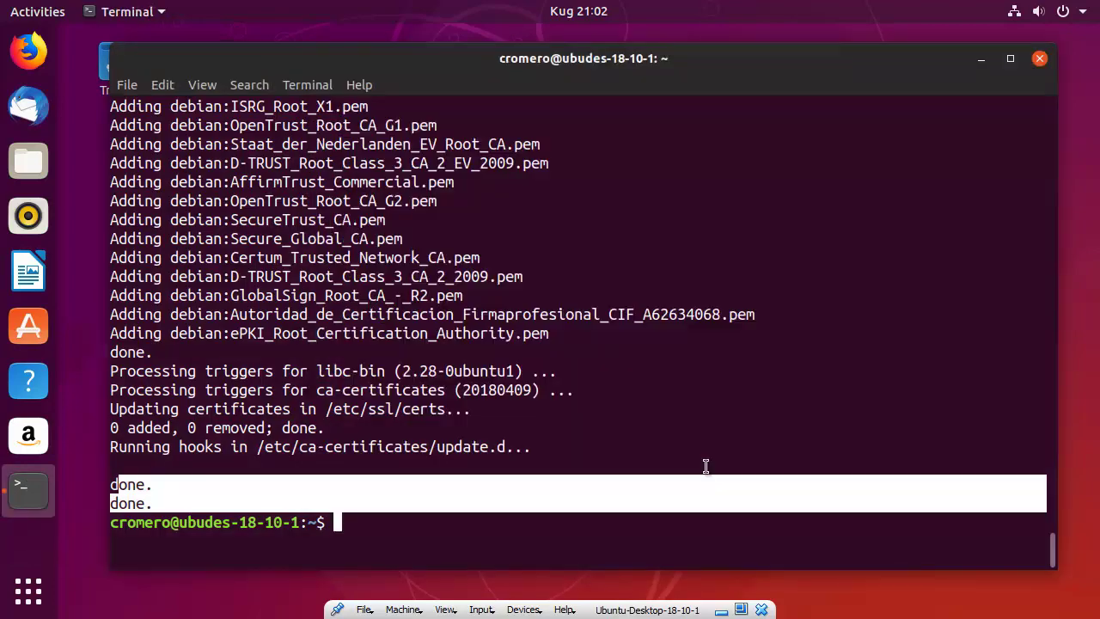
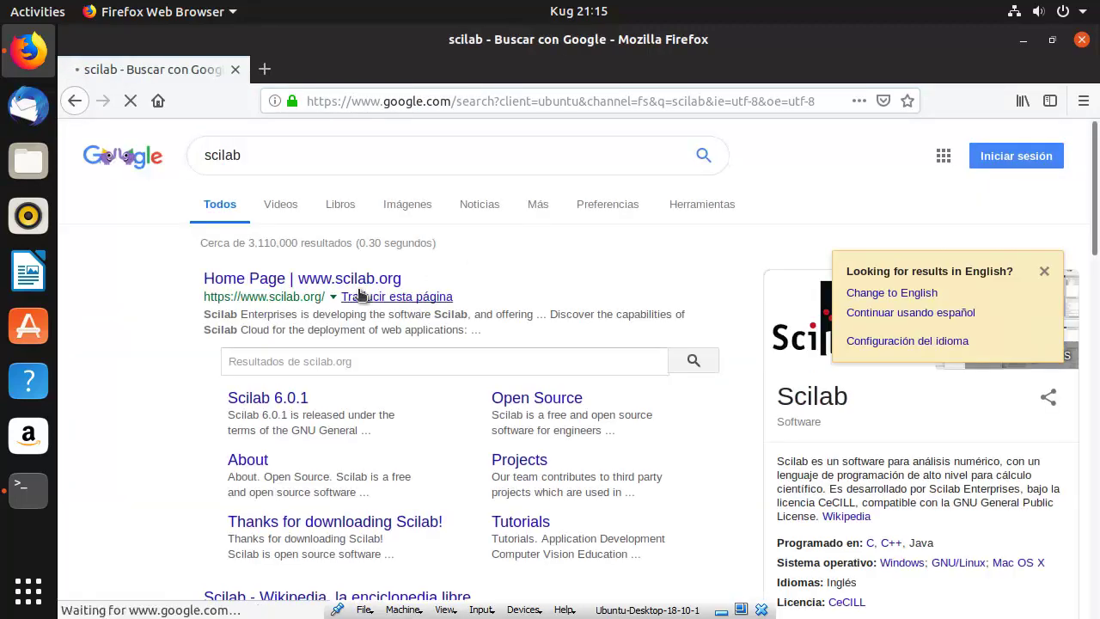
pyautogui.click(352, 278)
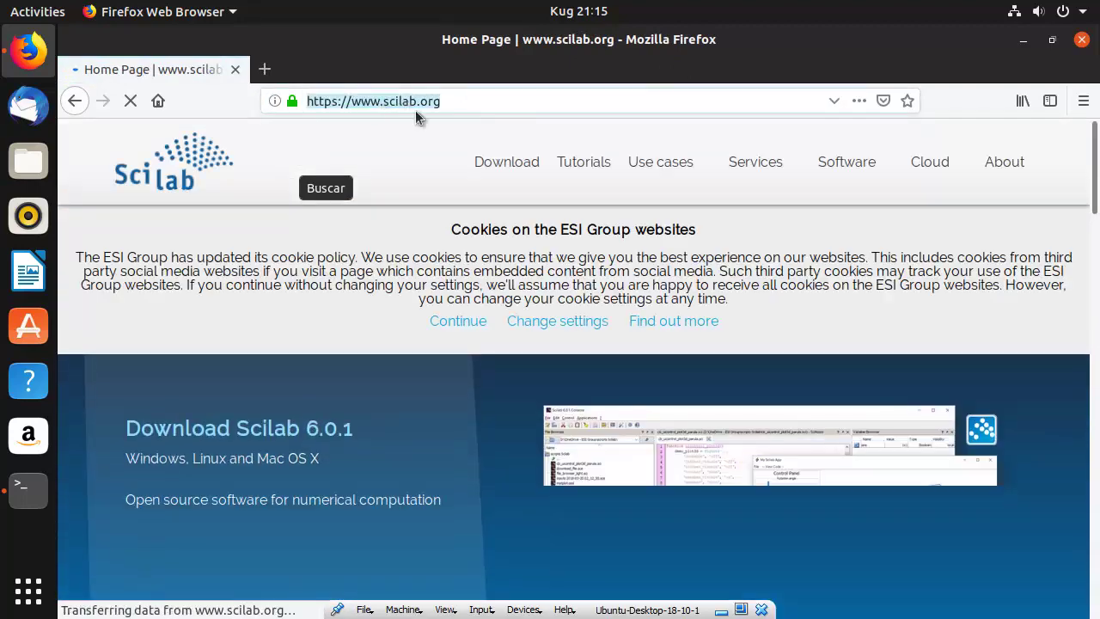
pyautogui.click(533, 168)
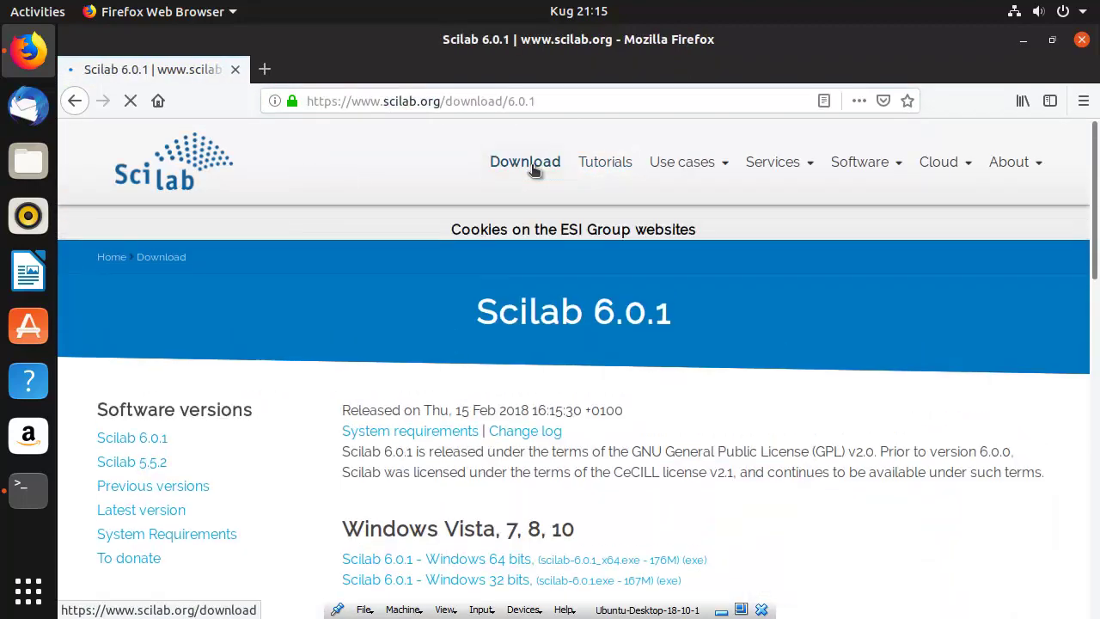
# - Download the GNU/Linux 64-bit archive scilab-6.0.1.bin.linux-x86_64.tar.gz by saving the file, and show the download list
pyautogui.scroll(-1, 760, 344)
pyautogui.scroll(-6, 760, 349)
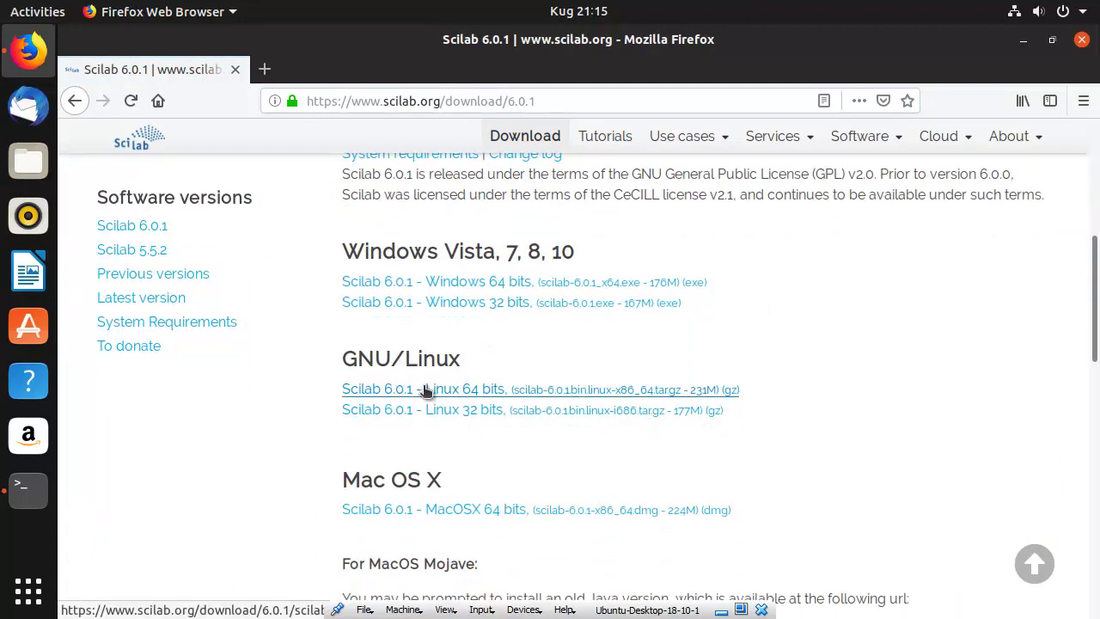
pyautogui.click(493, 391)
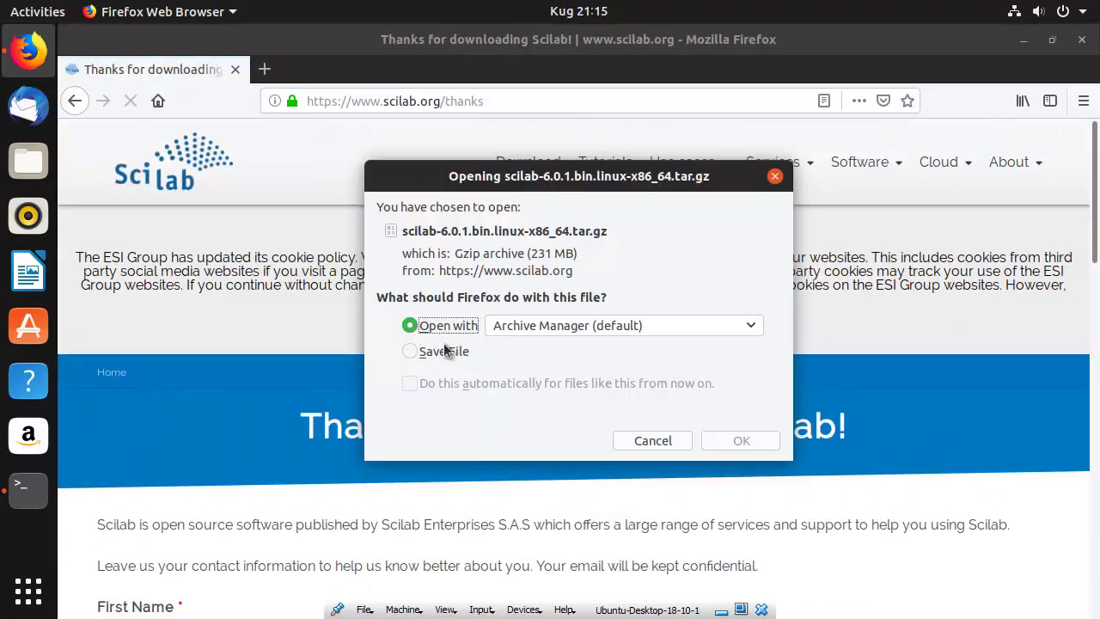
pyautogui.click(446, 352)
pyautogui.click(723, 441)
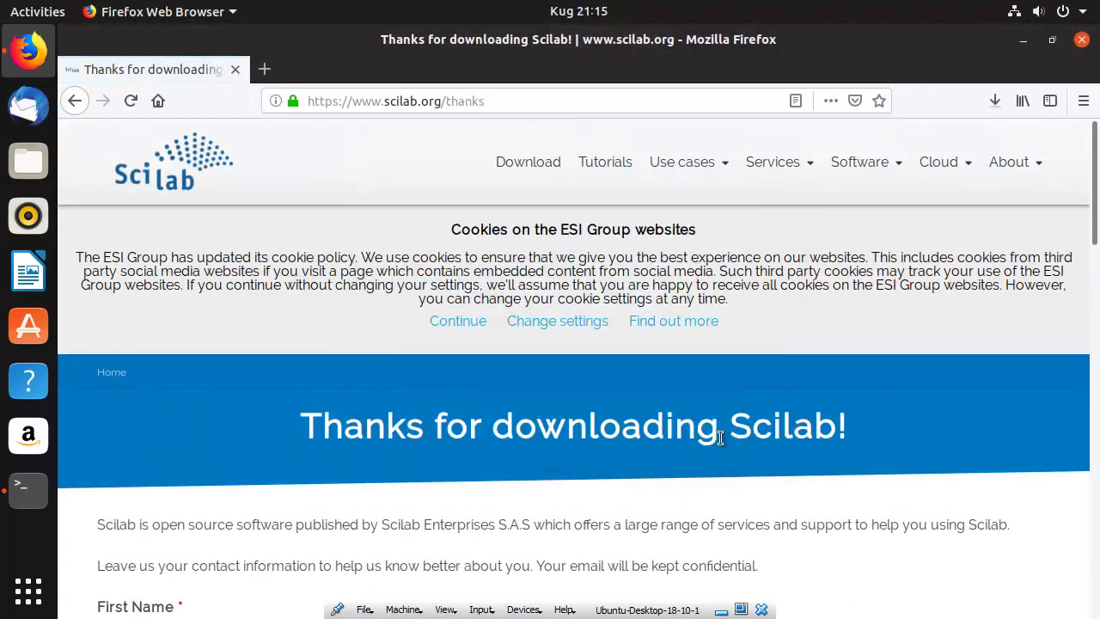
pyautogui.click(994, 100)
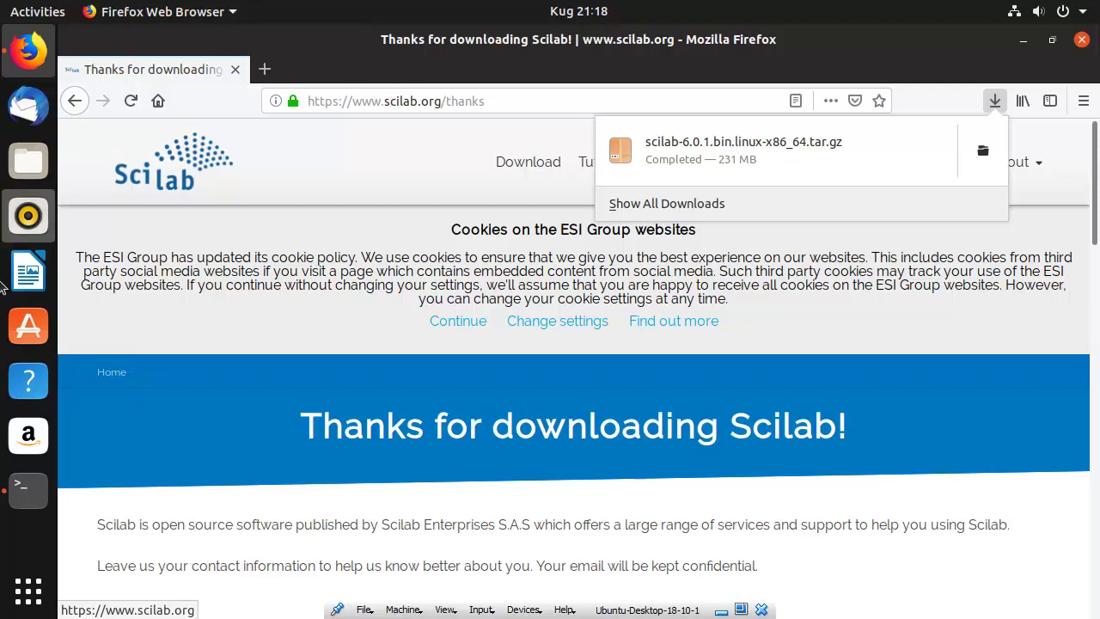
# - Locate the Scilab archive in the Downloads folder of the file manager, and minimize the file manager and browser windows
pyautogui.click(24, 168)
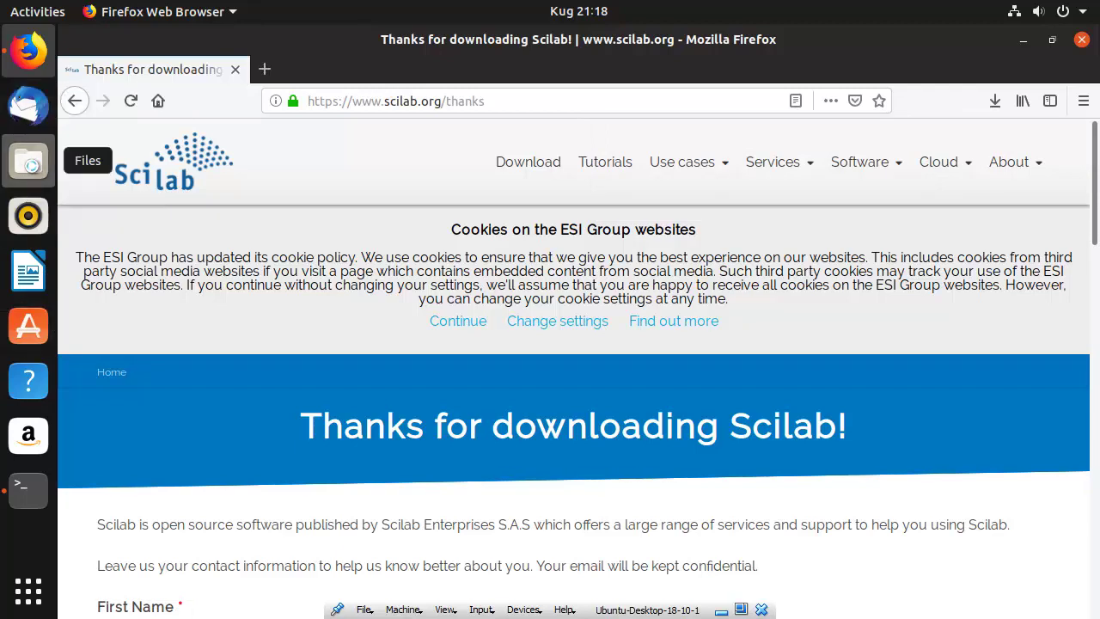
pyautogui.click(30, 163)
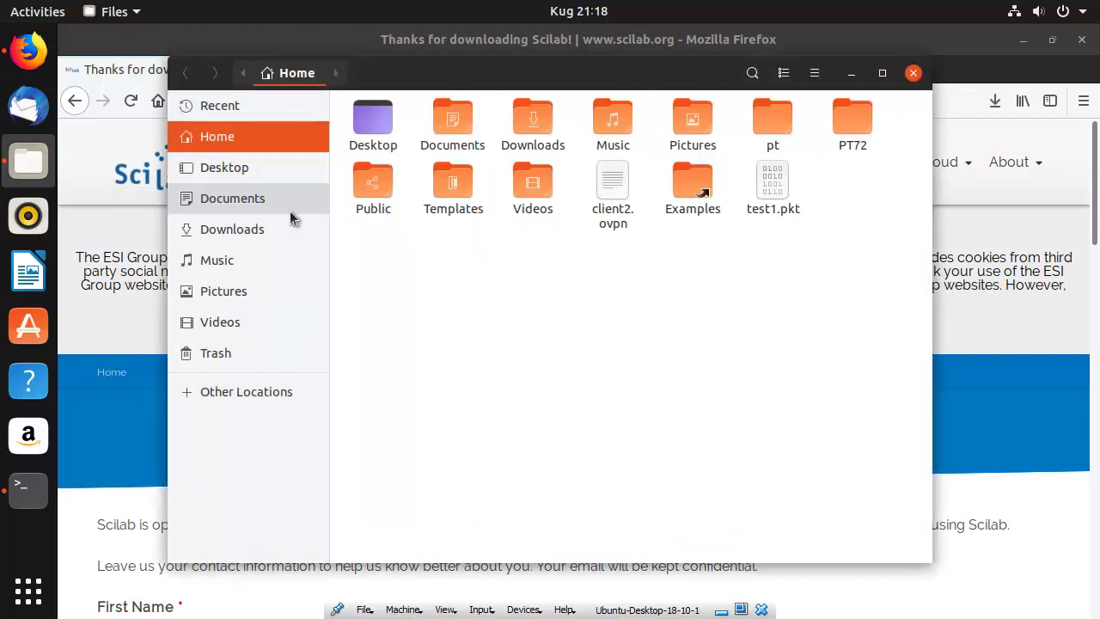
pyautogui.click(266, 229)
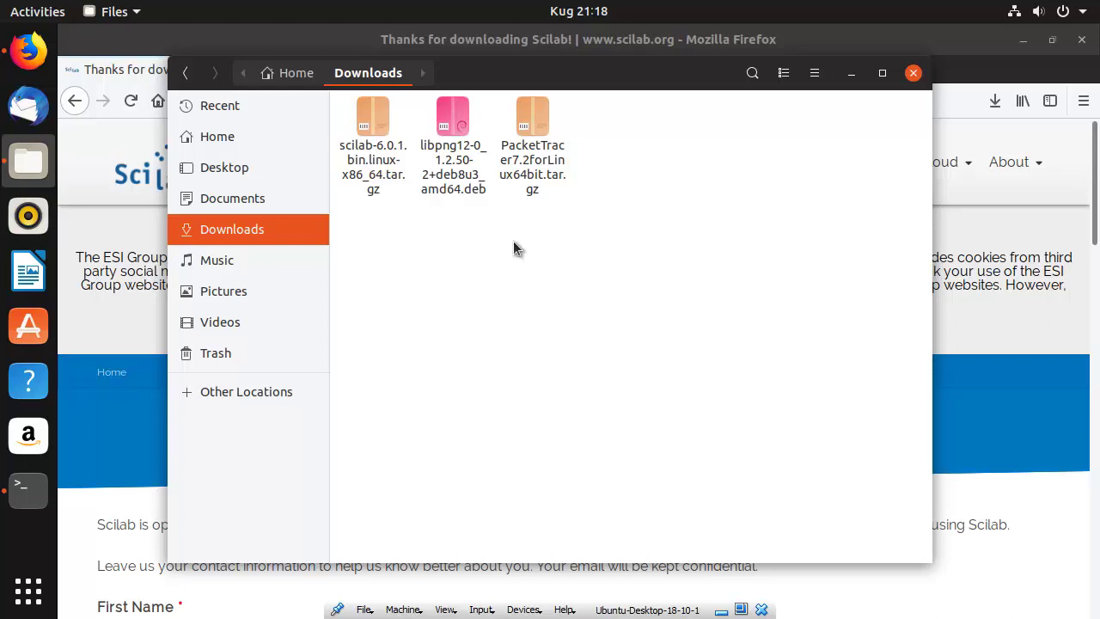
pyautogui.click(365, 124)
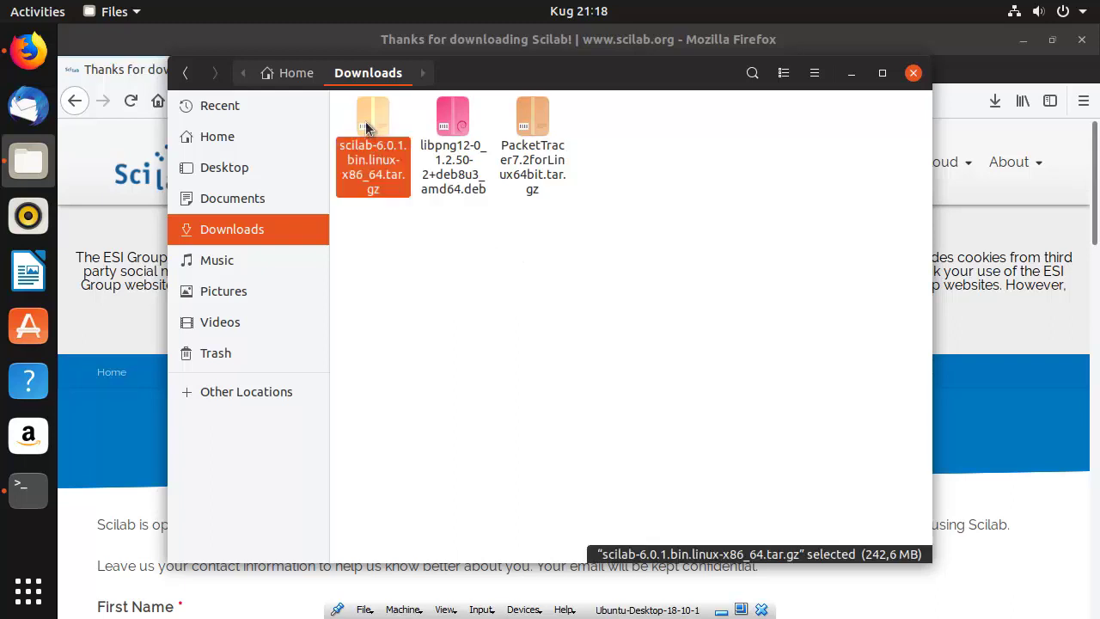
pyautogui.click(452, 279)
pyautogui.click(379, 133)
pyautogui.click(851, 73)
pyautogui.click(1014, 39)
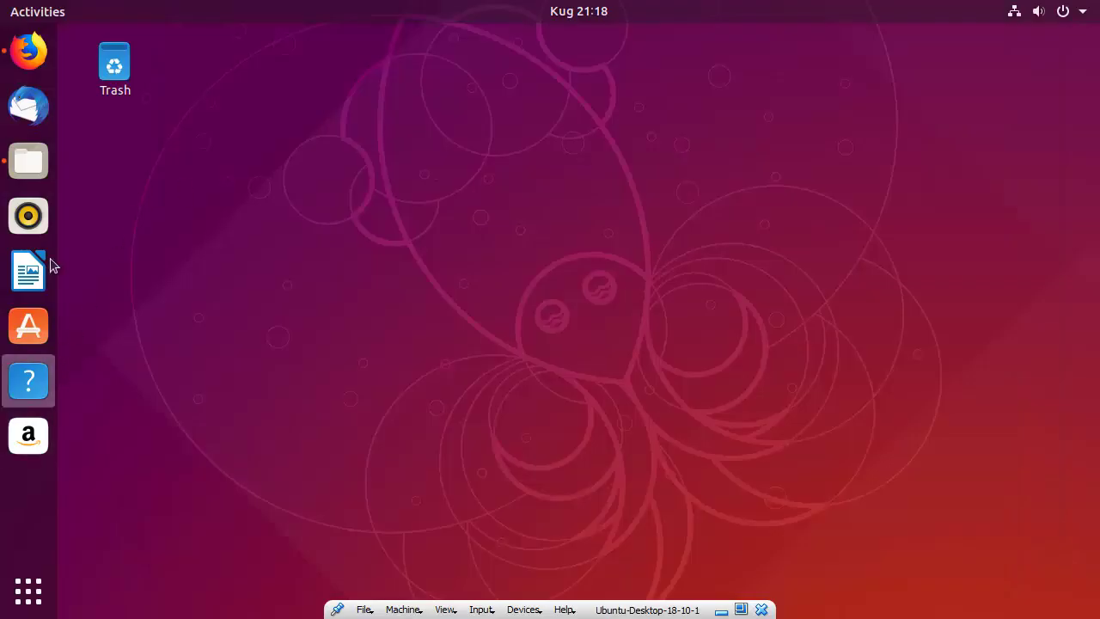
# - Open a Terminal via the application search, zoom in its text and enlarge the window to nearly fill the desktop
pyautogui.click(50, 11)
pyautogui.write('term')
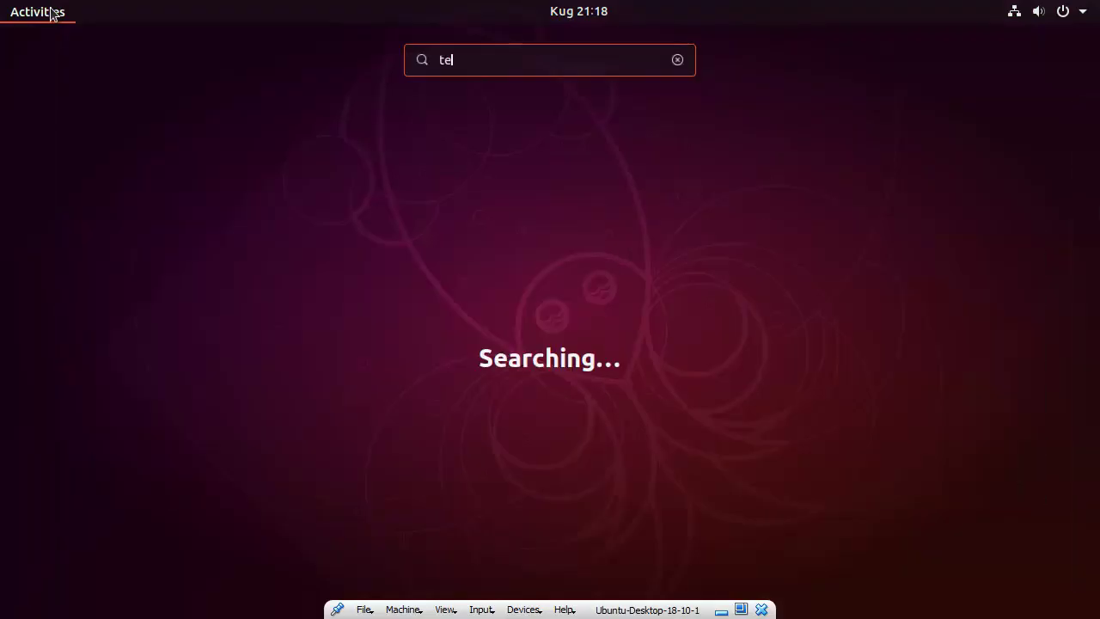
pyautogui.press('Return')
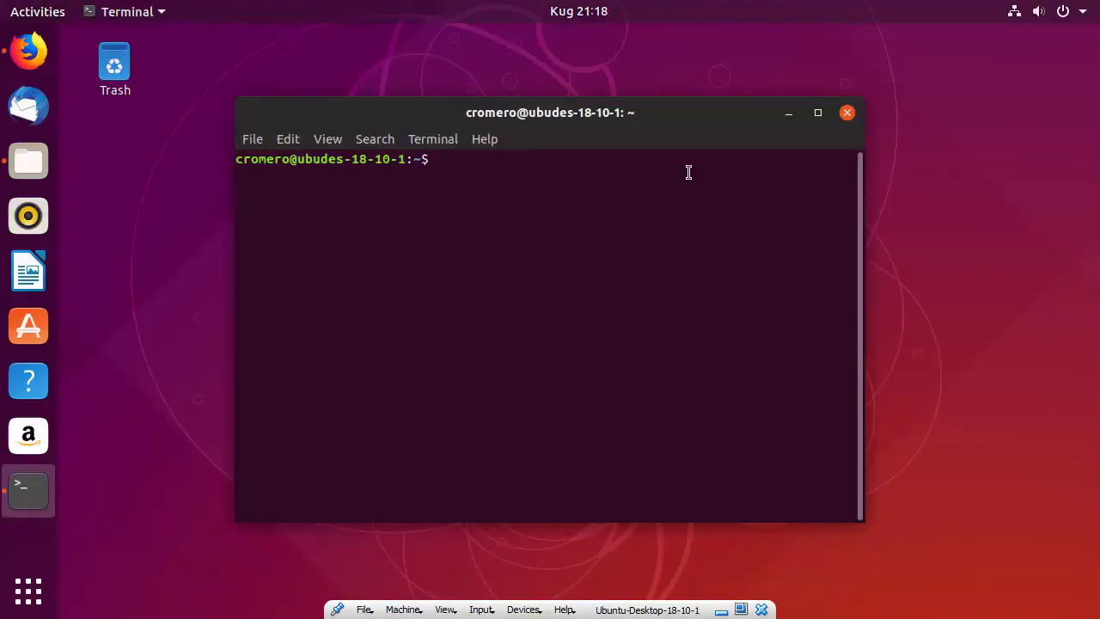
pyautogui.click(329, 139)
pyautogui.click(369, 215)
pyautogui.moveTo(537, 117); pyautogui.dragTo(379, 47)
pyautogui.moveTo(773, 532); pyautogui.dragTo(1090, 591)
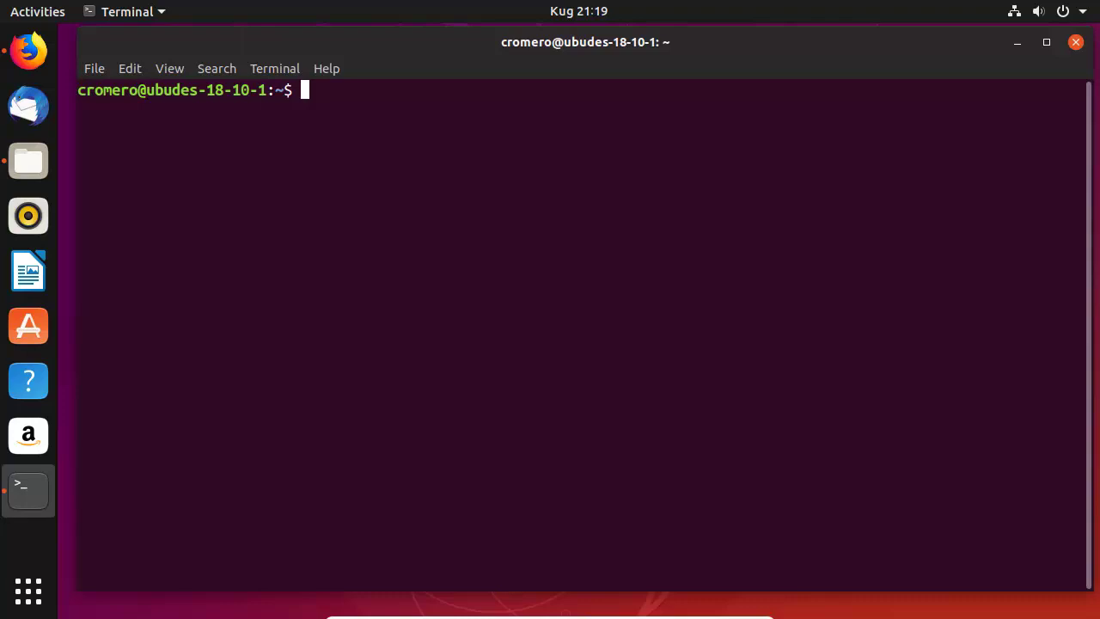
# - Create a directory named SCILAB in the home folder with mkdir
pyautogui.write('mkdir SC')
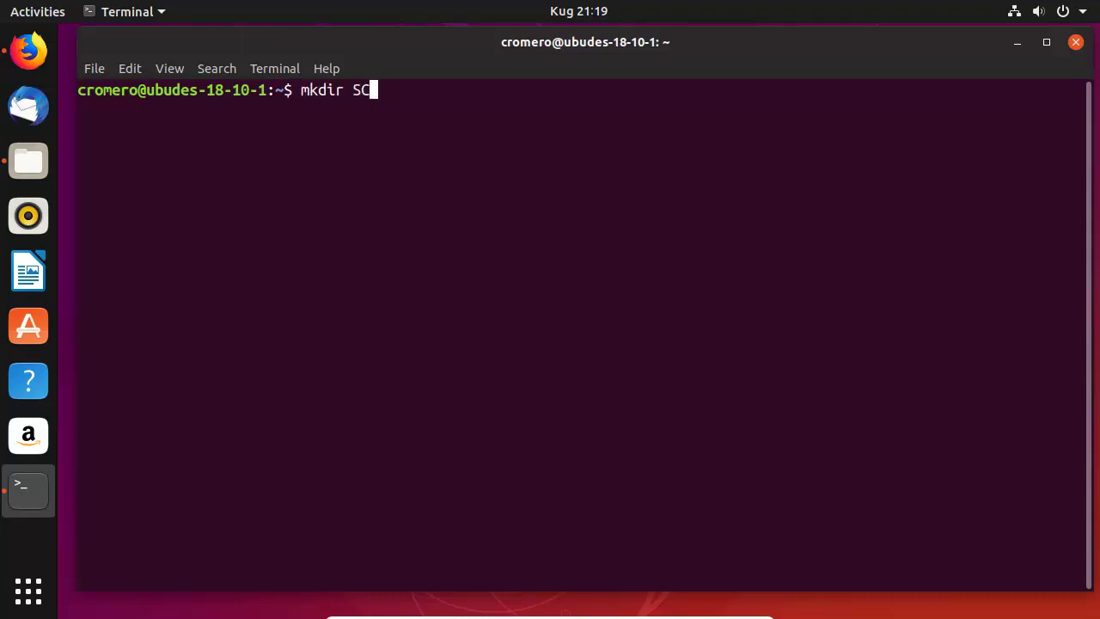
pyautogui.write('ILAB')
pyautogui.press('Return')
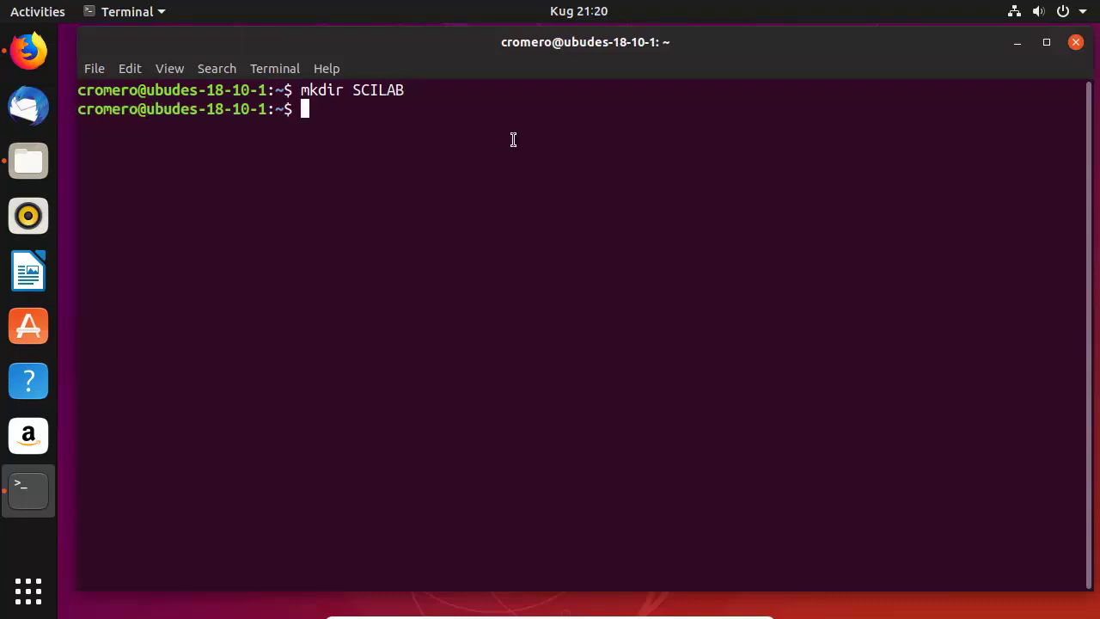
# - Extract Downloads/scilab-6.0.1.bin.linux-x86_64.tar.gz into SCILAB using sudo tar -xvzf with the -C option, and enter the sudo password
pyautogui.write('sudo t')
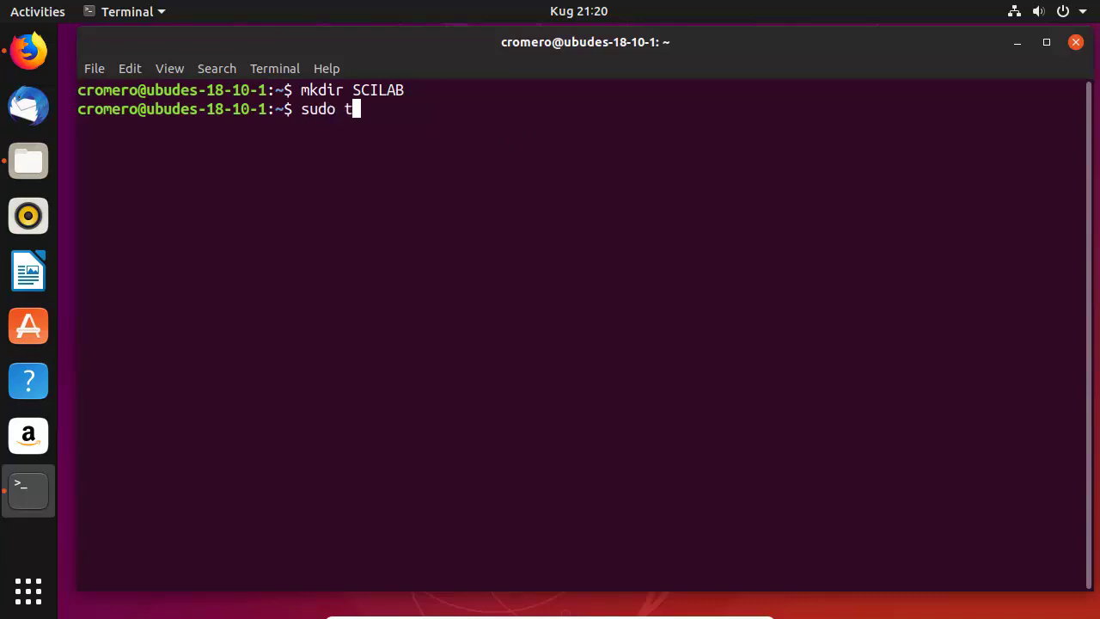
pyautogui.write('ar -xvzf Down')
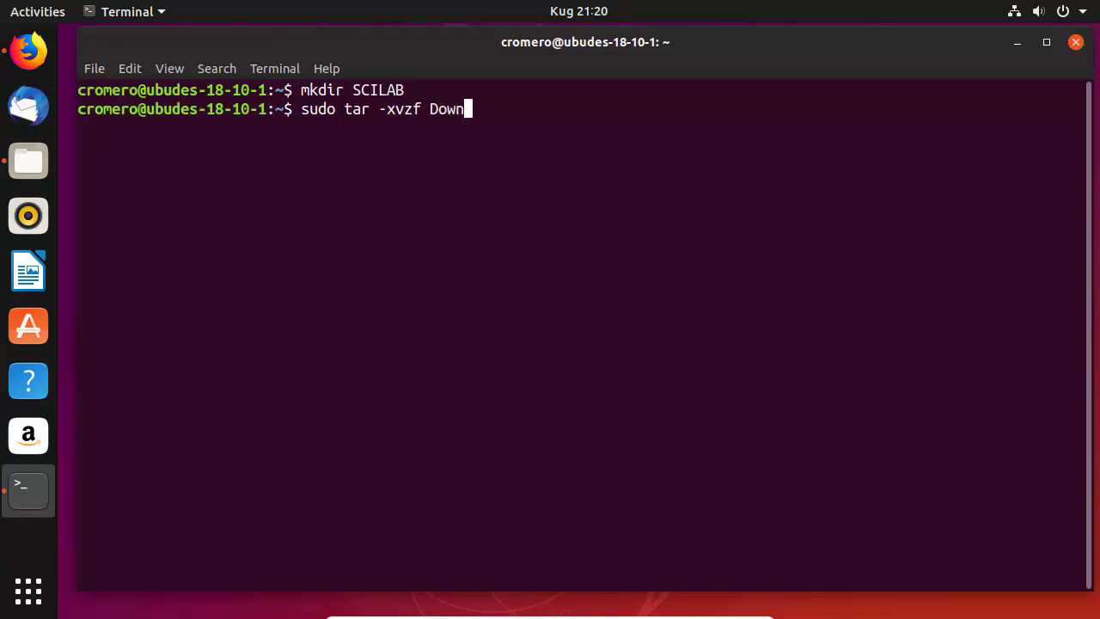
pyautogui.press('Tab')
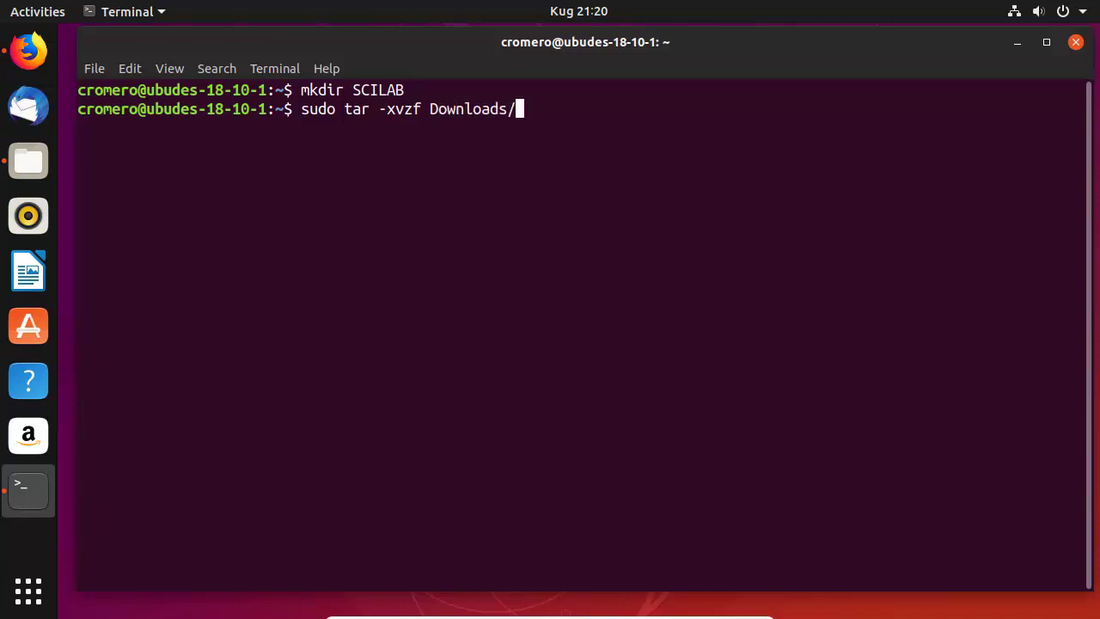
pyautogui.write('sc')
pyautogui.press('Tab')
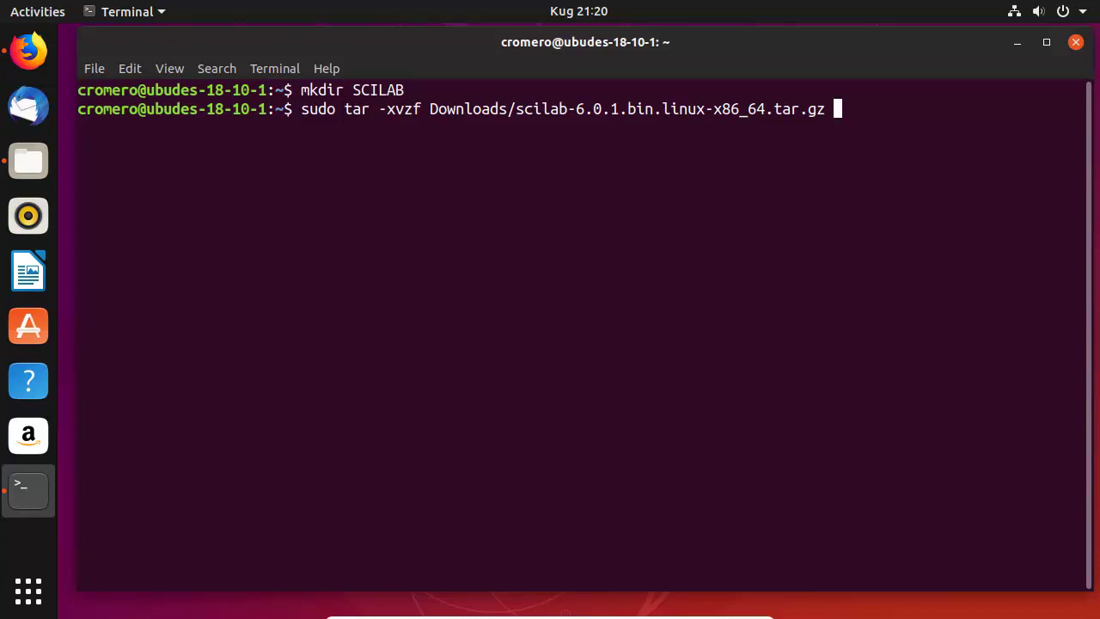
pyautogui.write('-C SCILAB')
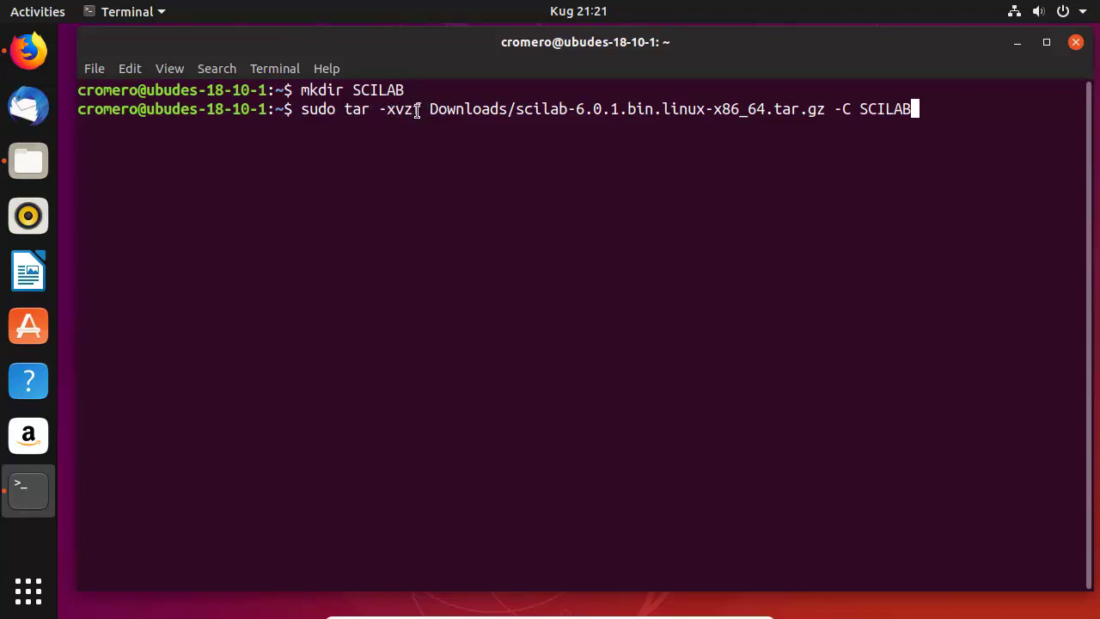
pyautogui.doubleClick(357, 109)
pyautogui.click(369, 114)
pyautogui.doubleClick(348, 109)
pyautogui.moveTo(517, 109); pyautogui.dragTo(1080, 109)
pyautogui.click(867, 112)
pyautogui.click(926, 109)
pyautogui.press('Return')
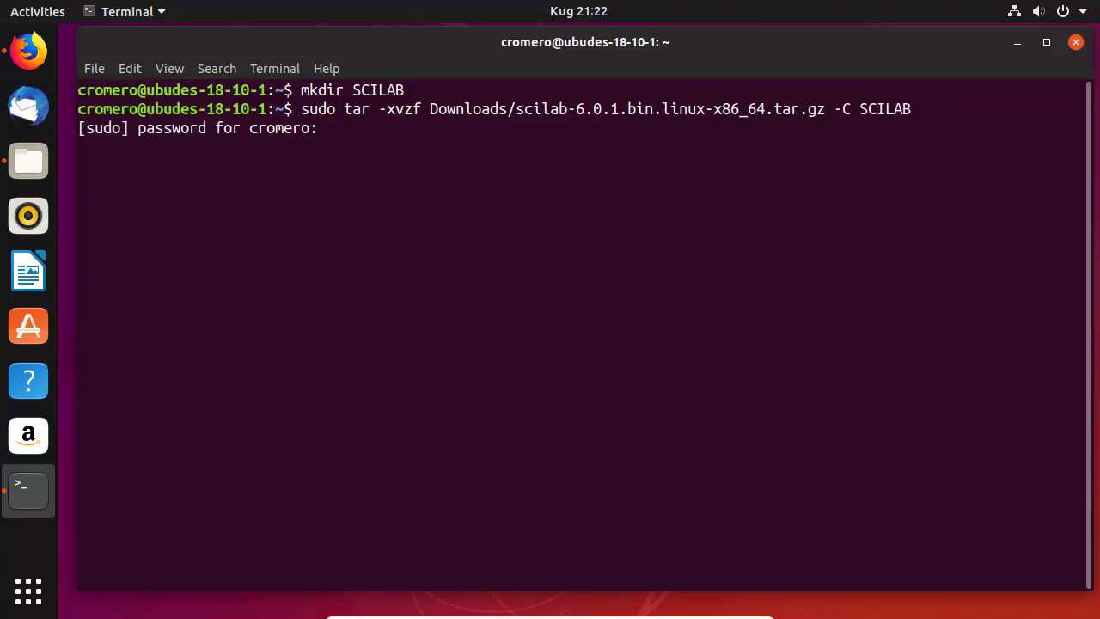
pyautogui.press('Return')
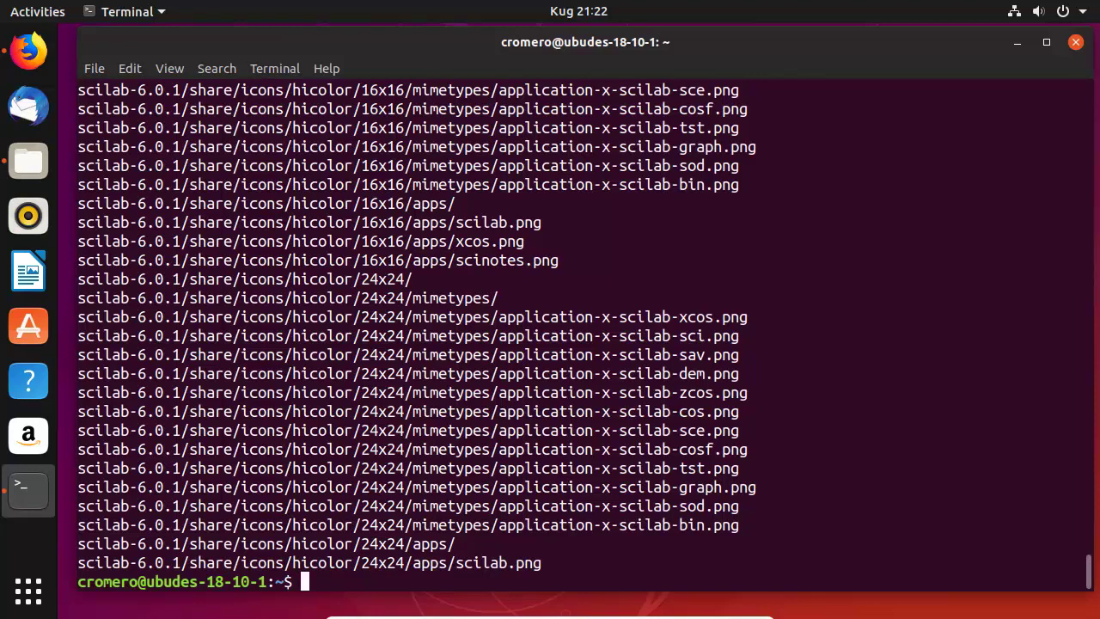
# - Change into the SCILAB directory and list its contents with ls
pyautogui.write('cd SCILAB')
pyautogui.press('Return')
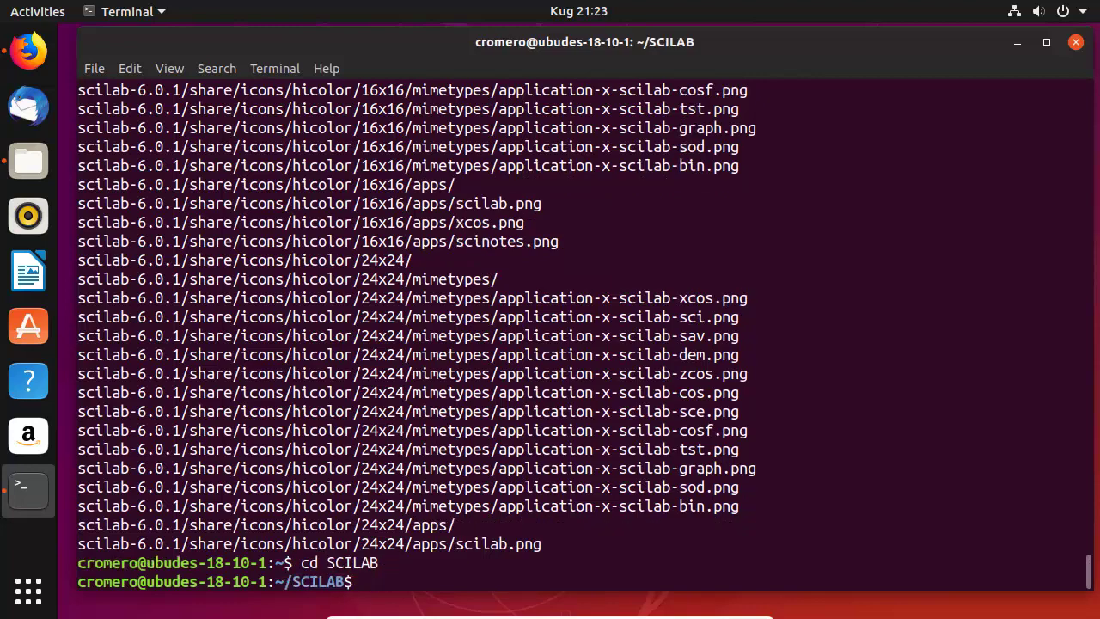
pyautogui.write('ls')
pyautogui.press('Return')
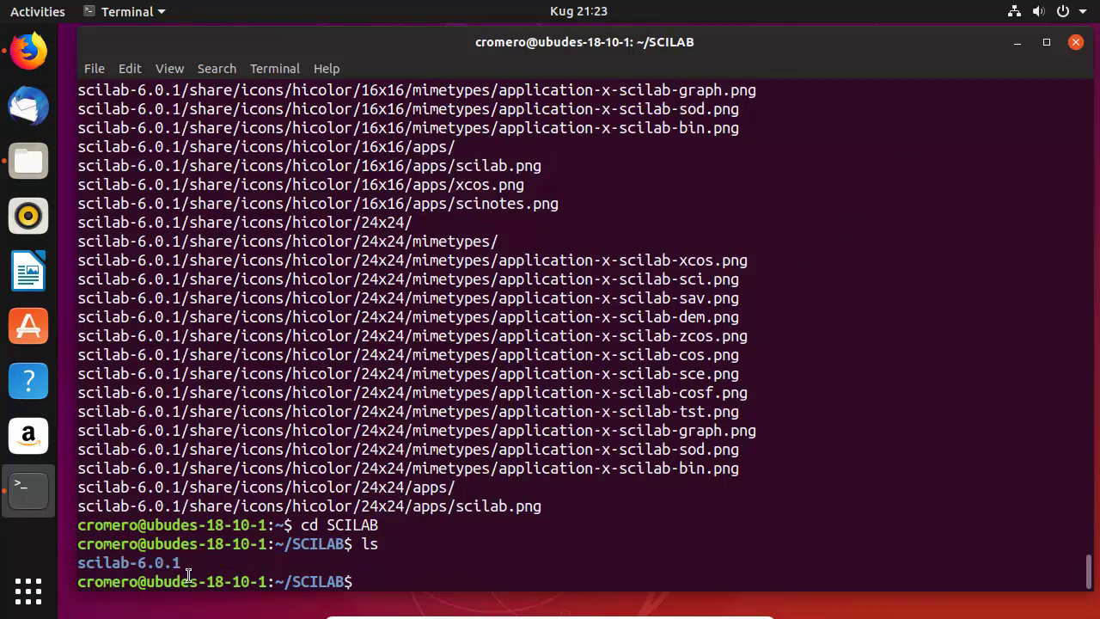
pyautogui.moveTo(181, 562); pyautogui.dragTo(103, 563)
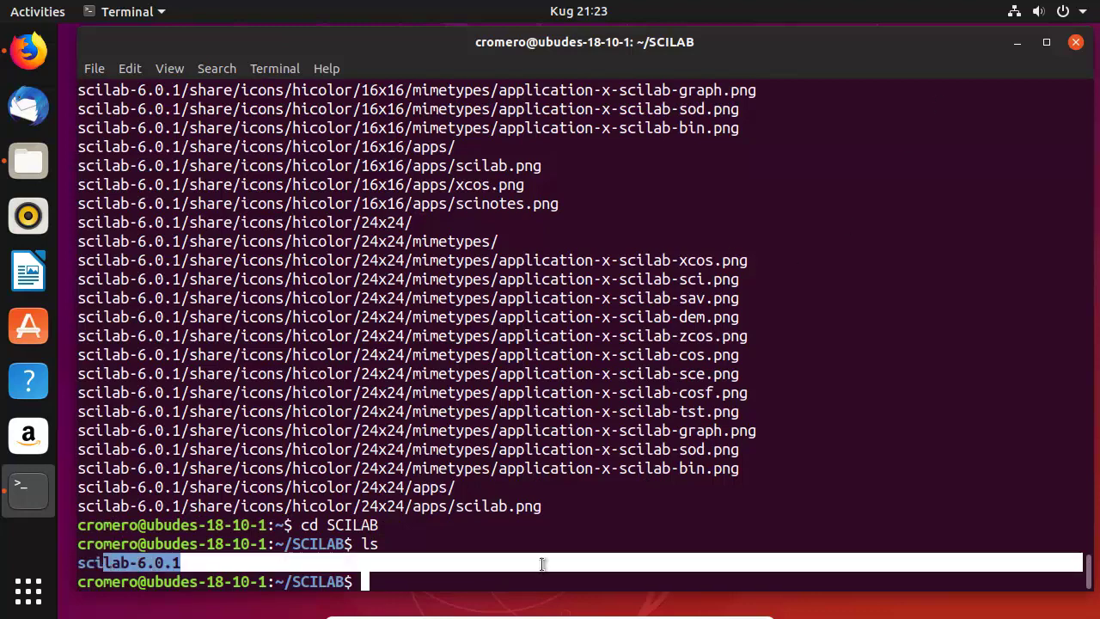
pyautogui.click(504, 530)
# - Change into the extracted scilab-6.0.1 directory and list its contents with ls
pyautogui.write('cd s')
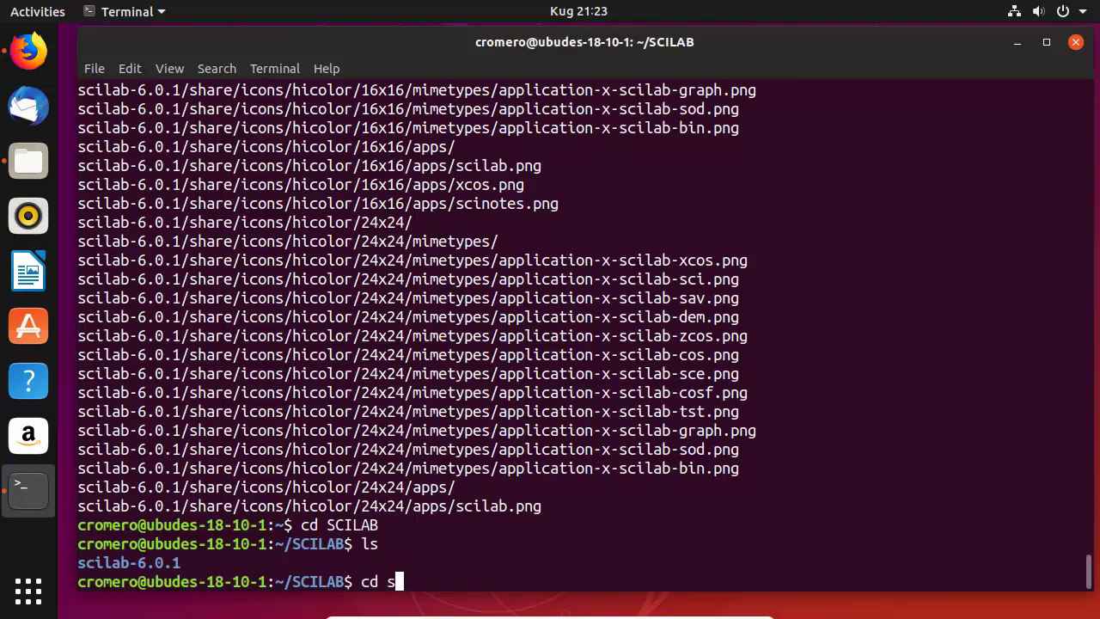
pyautogui.press('Tab')
pyautogui.press('Return')
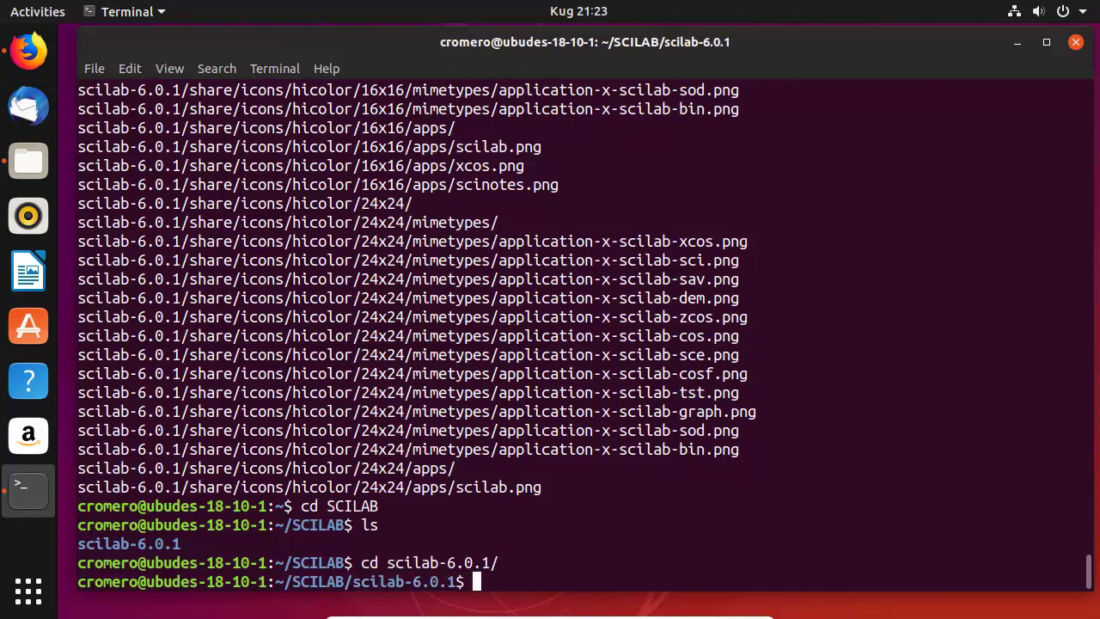
pyautogui.write('ls')
pyautogui.press('Return')
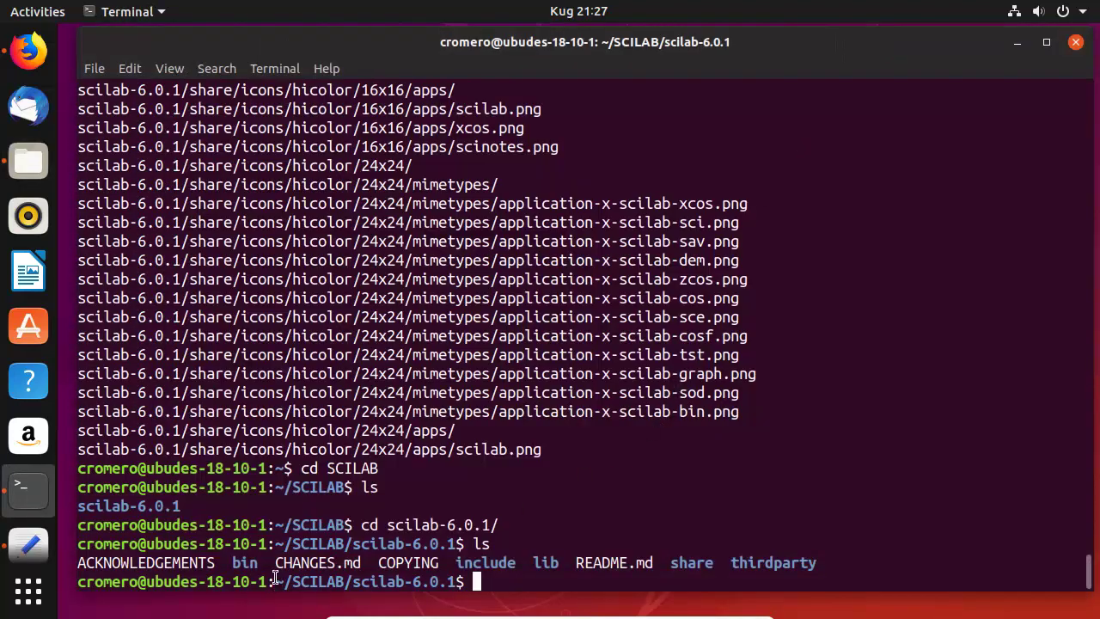
pyautogui.doubleClick(245, 562)
pyautogui.click(653, 461)
# - Change into the bin directory and list the available Scilab executables
pyautogui.write('cd bin')
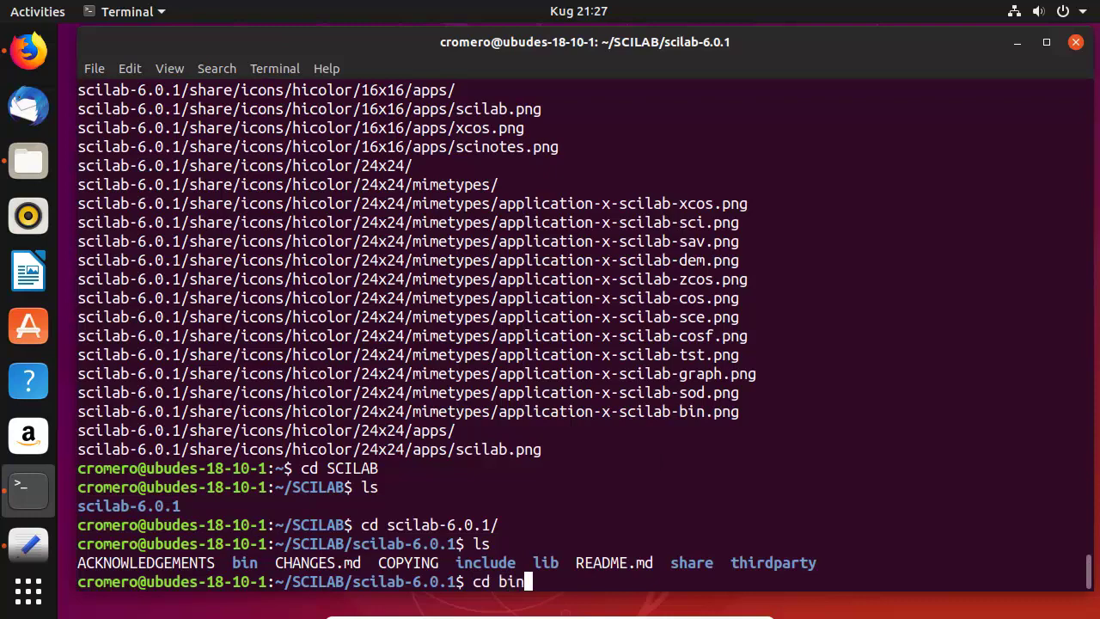
pyautogui.press('Return')
pyautogui.write('ls')
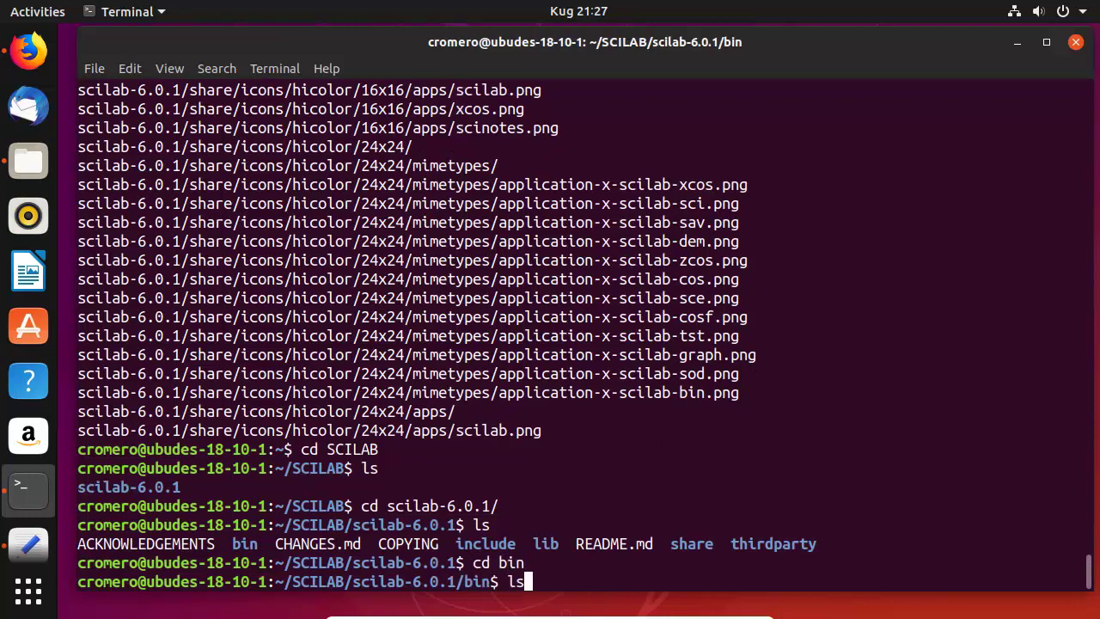
pyautogui.press('Return')
pyautogui.moveTo(328, 563); pyautogui.dragTo(260, 567)
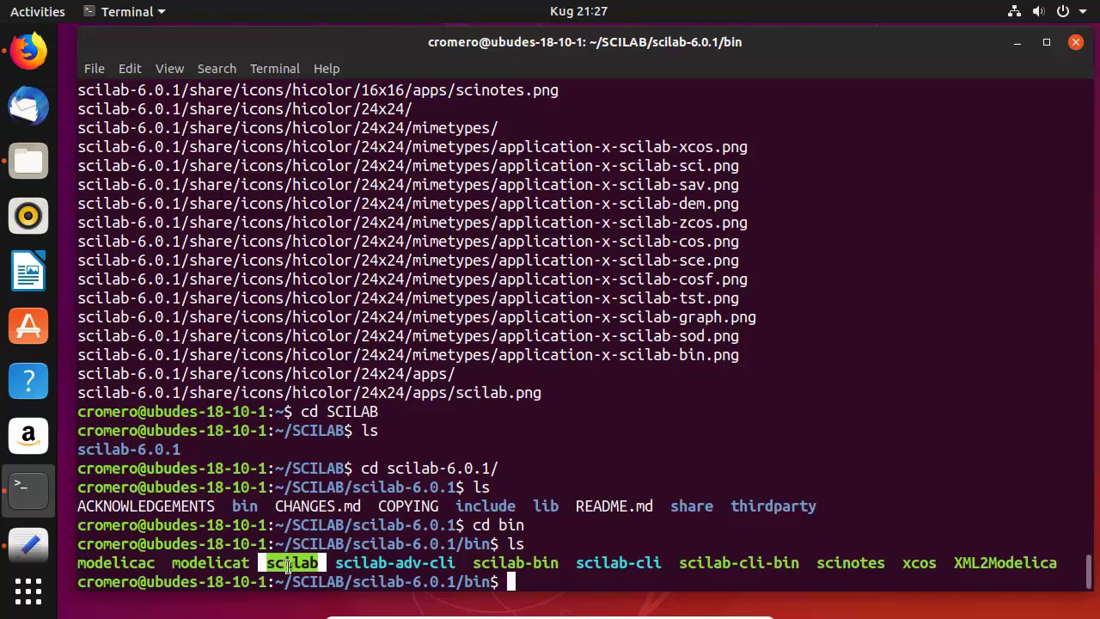
pyautogui.click(566, 577)
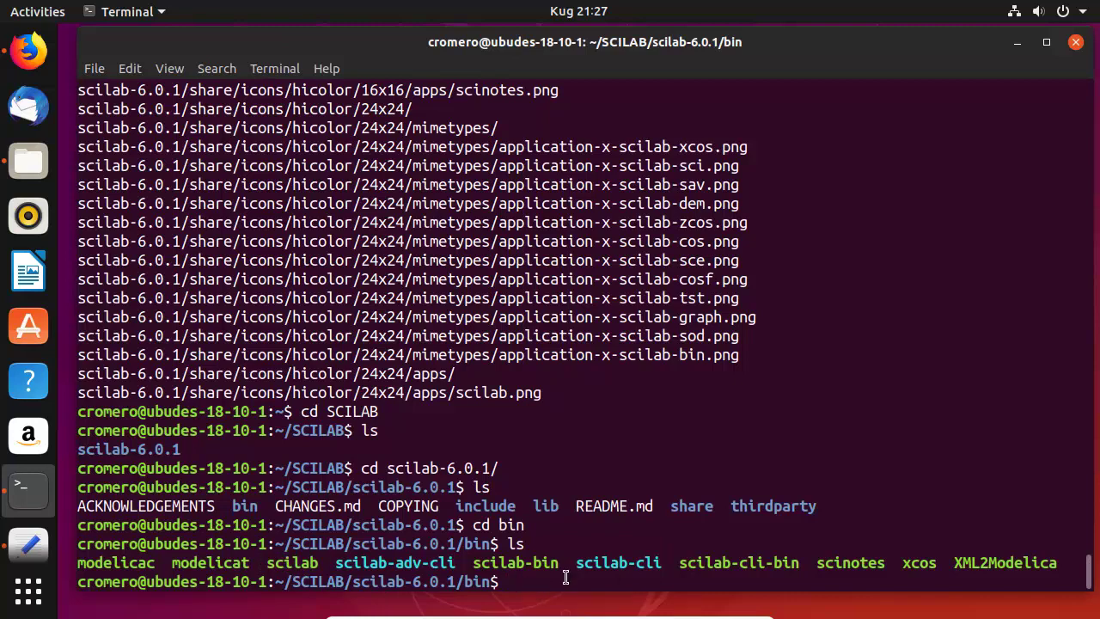
# - Launch Scilab with ./scilab to test it, and close its console window, confirming the exit
pyautogui.write('./scilab')
pyautogui.press('Return')
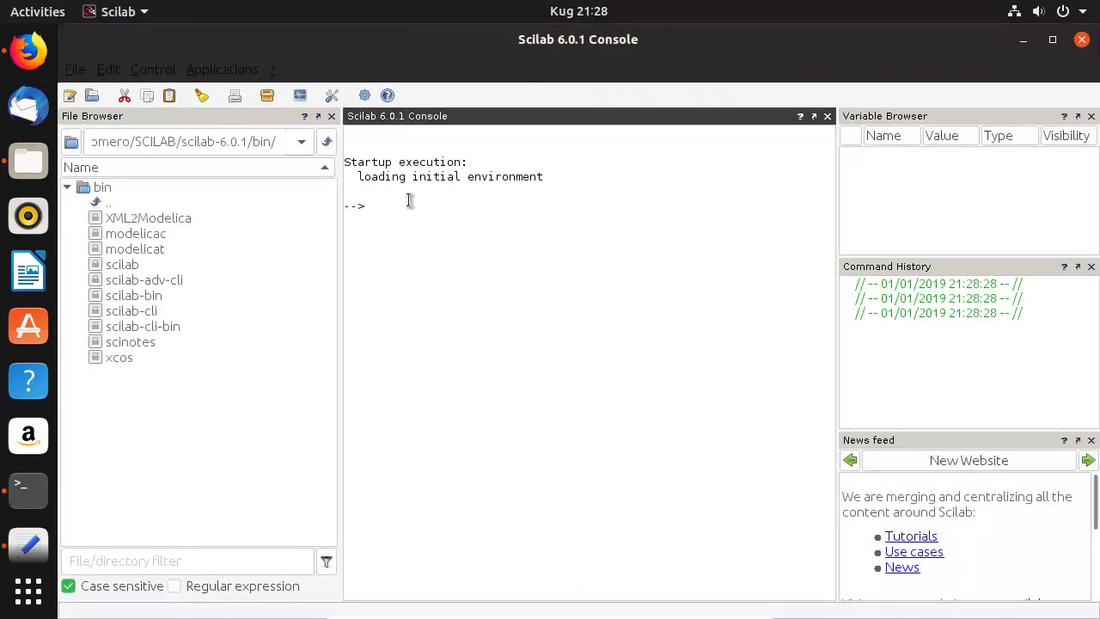
pyautogui.click(1082, 40)
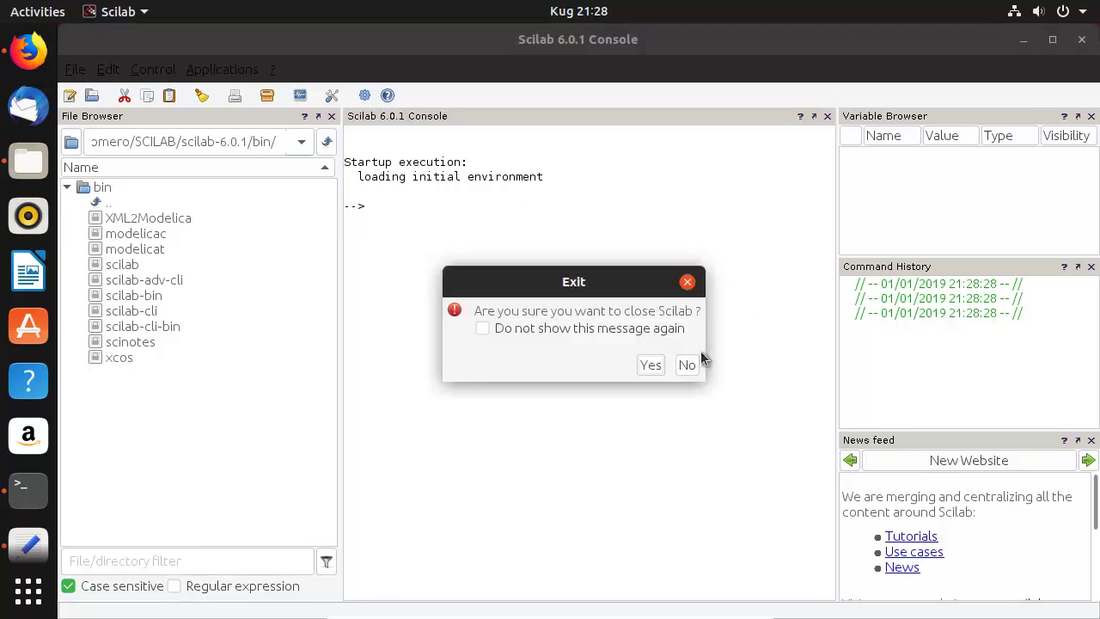
pyautogui.click(650, 365)
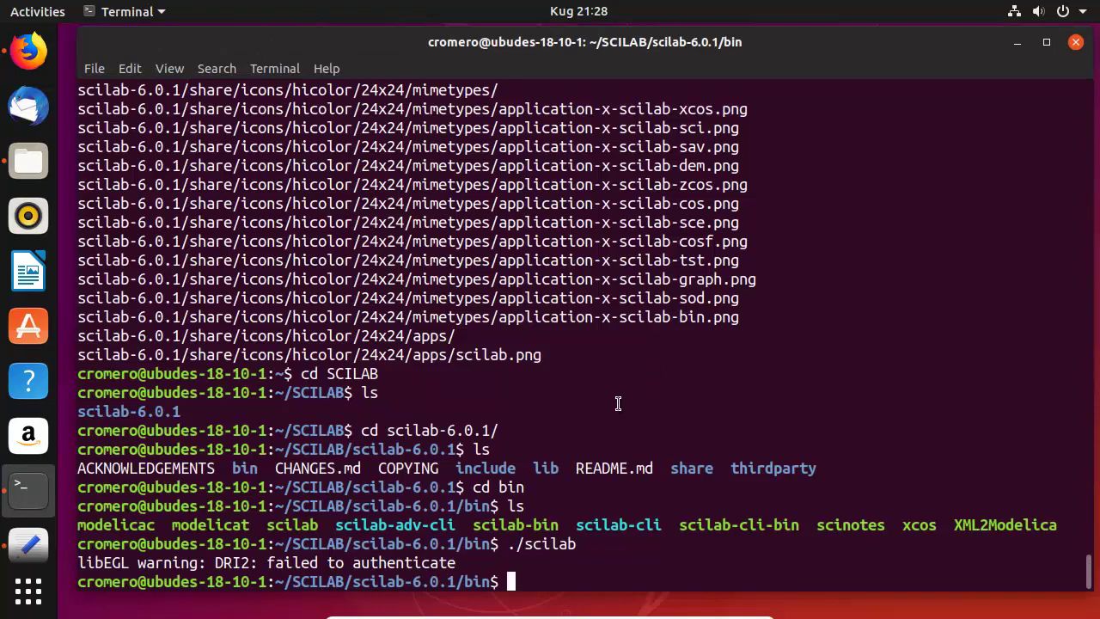
# - Switch to Firefox, search for gnu octave, and open the official GNU Octave website
pyautogui.click(29, 51)
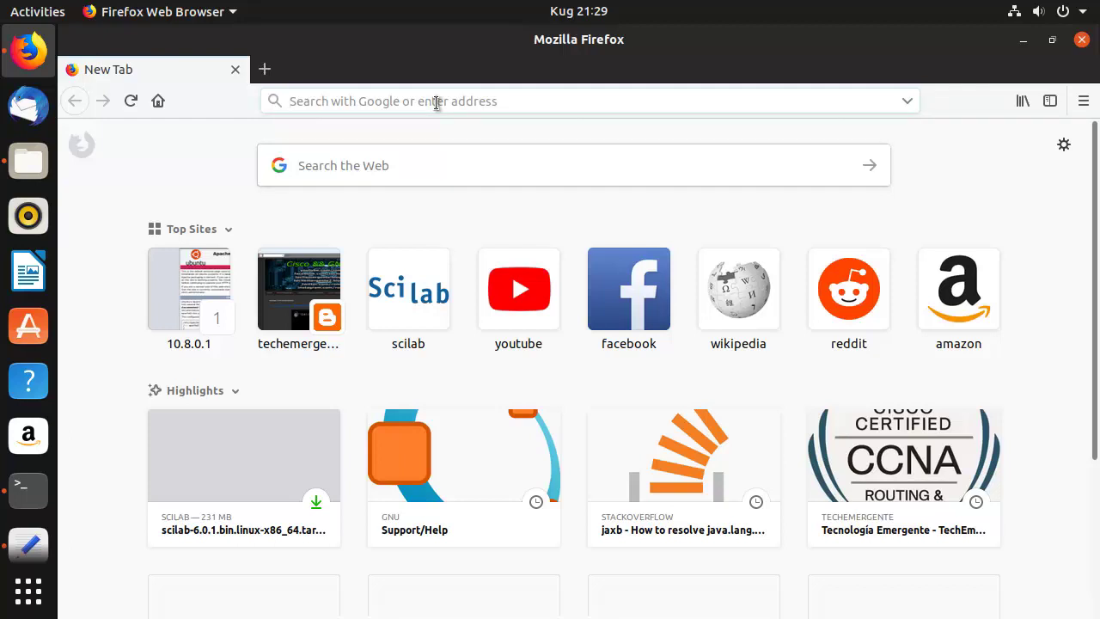
pyautogui.write('gnu o')
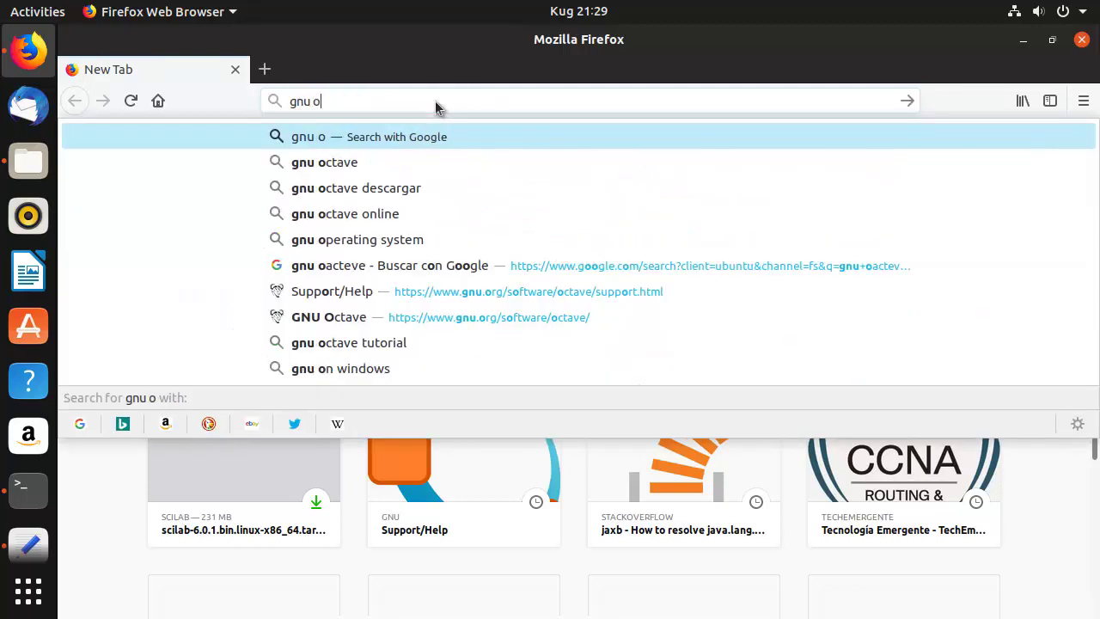
pyautogui.write('ctave')
pyautogui.press('Return')
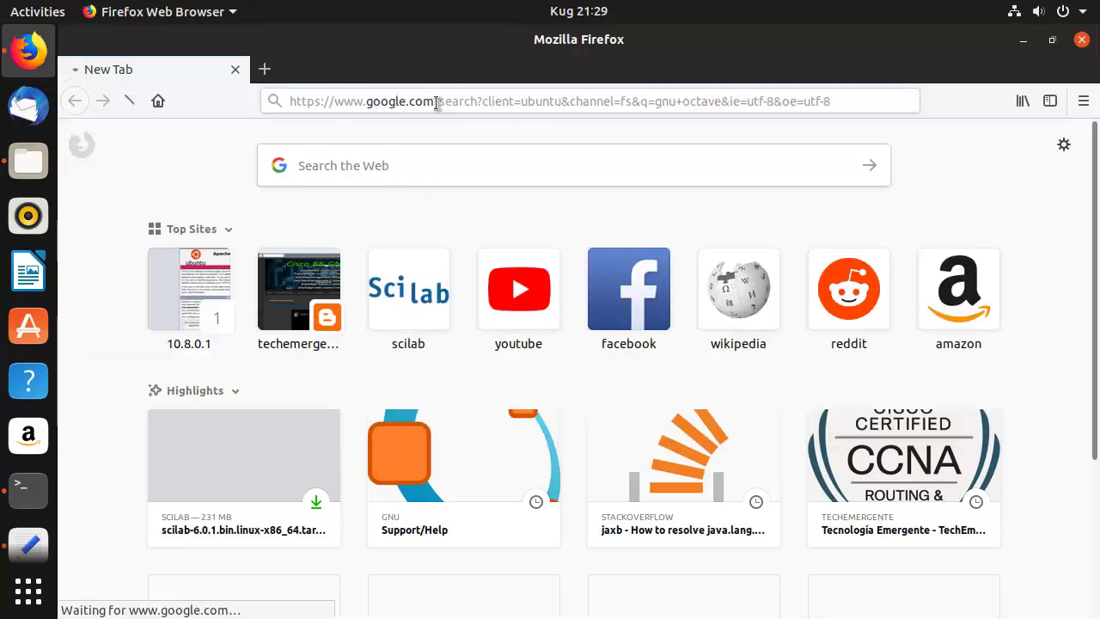
pyautogui.click(255, 282)
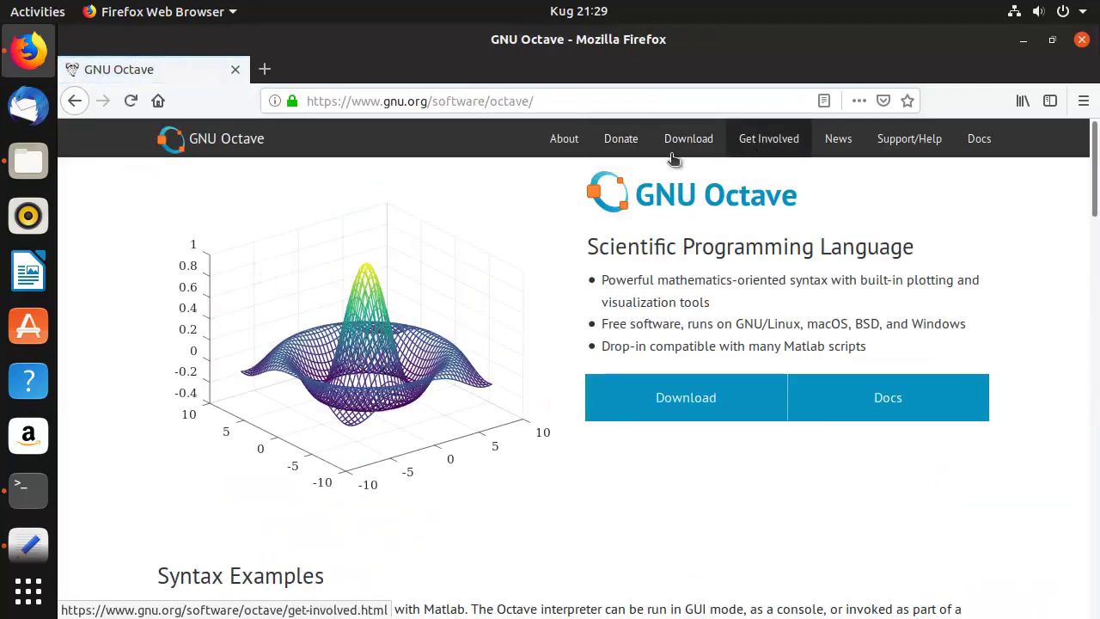
# - Go to the Support/Help page and open the PDF version of the Octave manual in a new tab
pyautogui.click(886, 138)
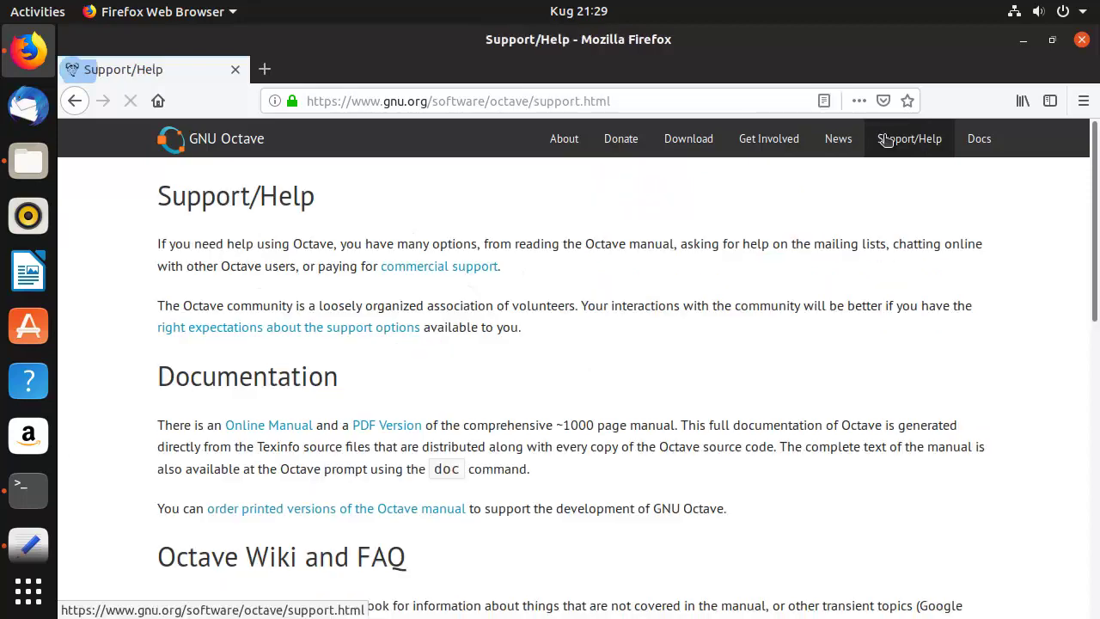
pyautogui.scroll(-3, 463, 337)
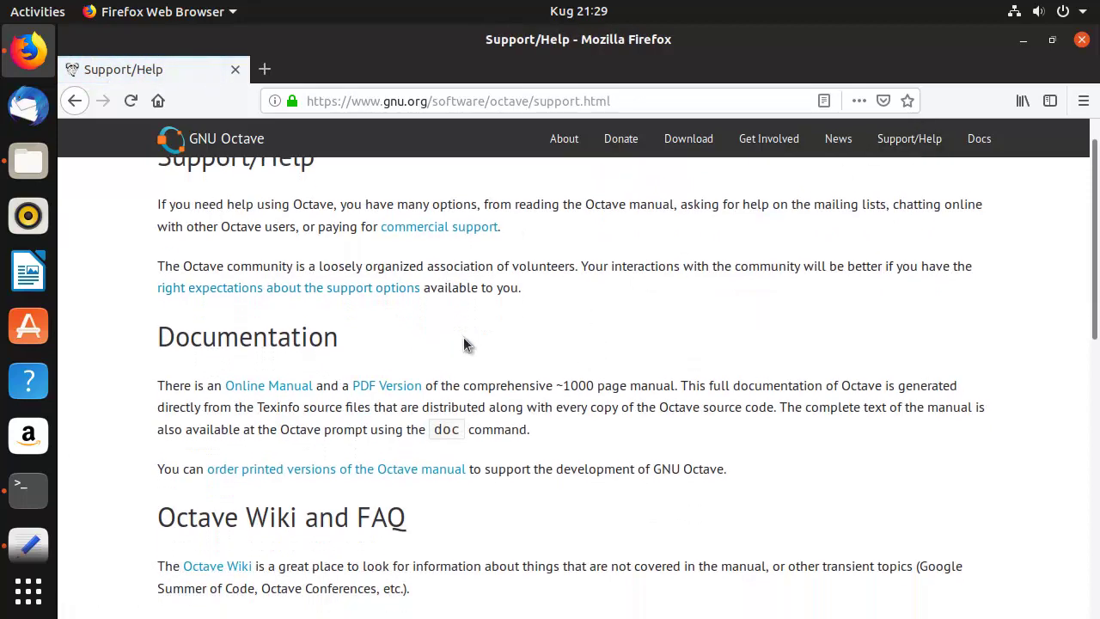
pyautogui.rightClick(386, 336)
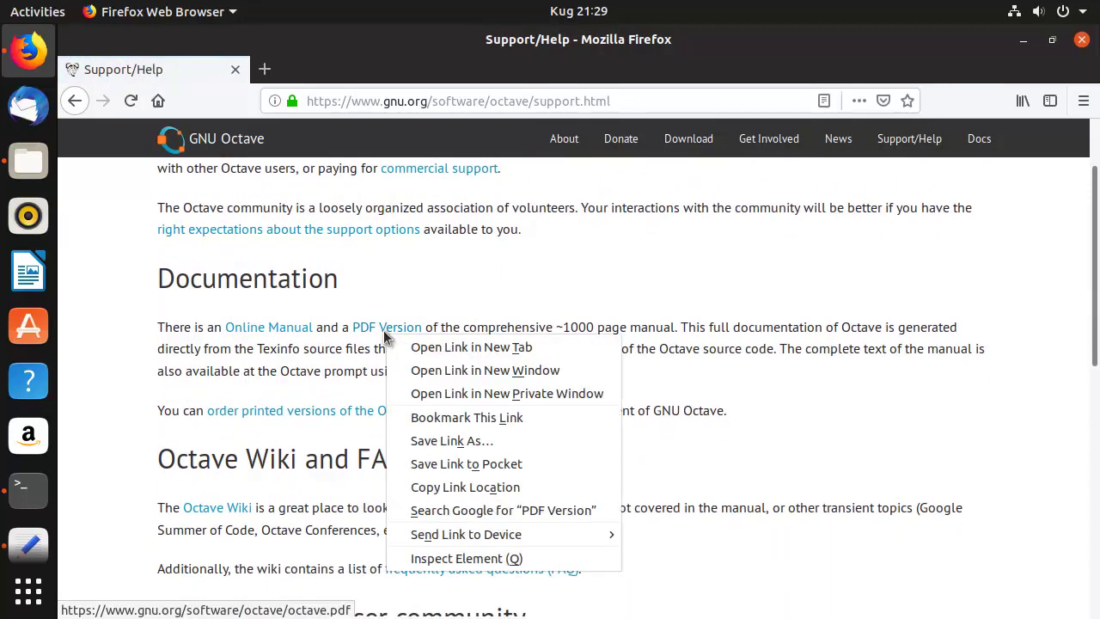
pyautogui.click(419, 346)
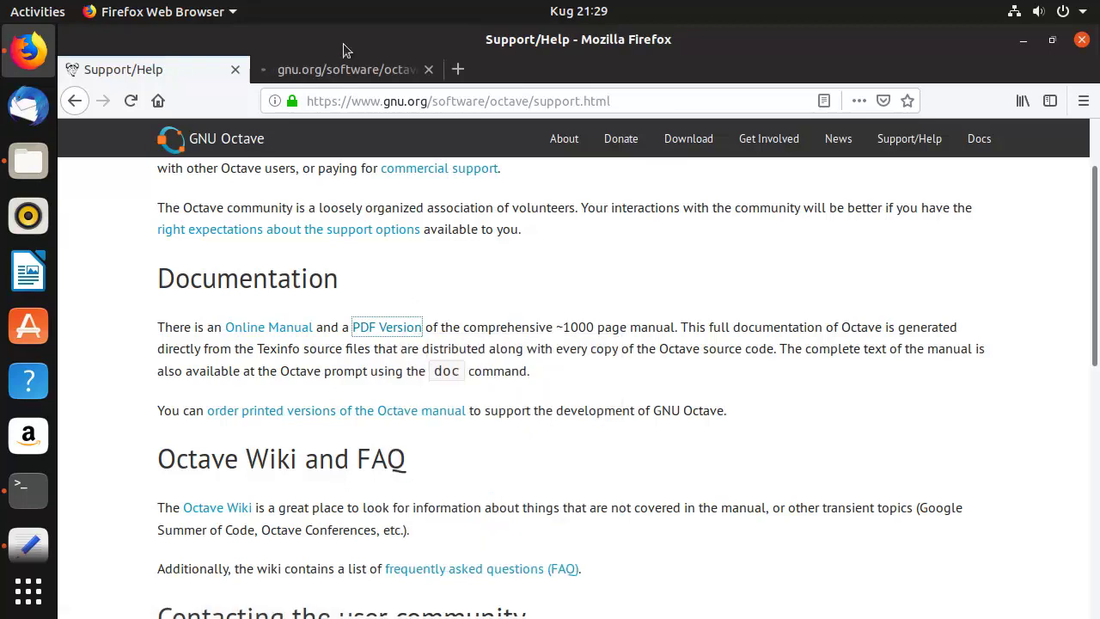
pyautogui.scroll(-4, 468, 339)
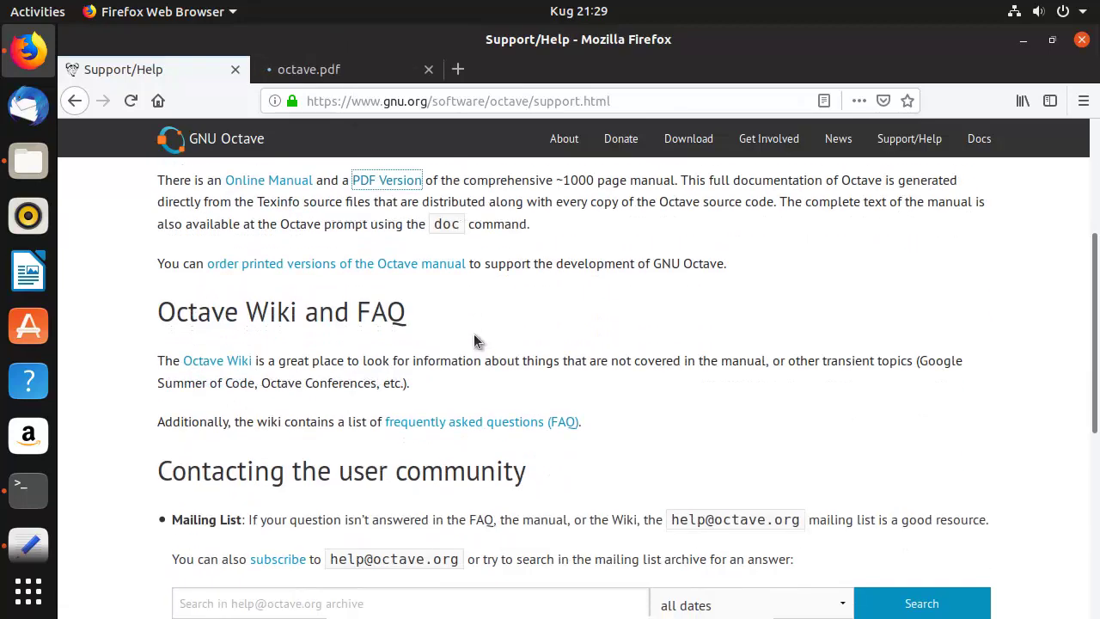
pyautogui.scroll(-3, 474, 333)
pyautogui.scroll(-6, 475, 335)
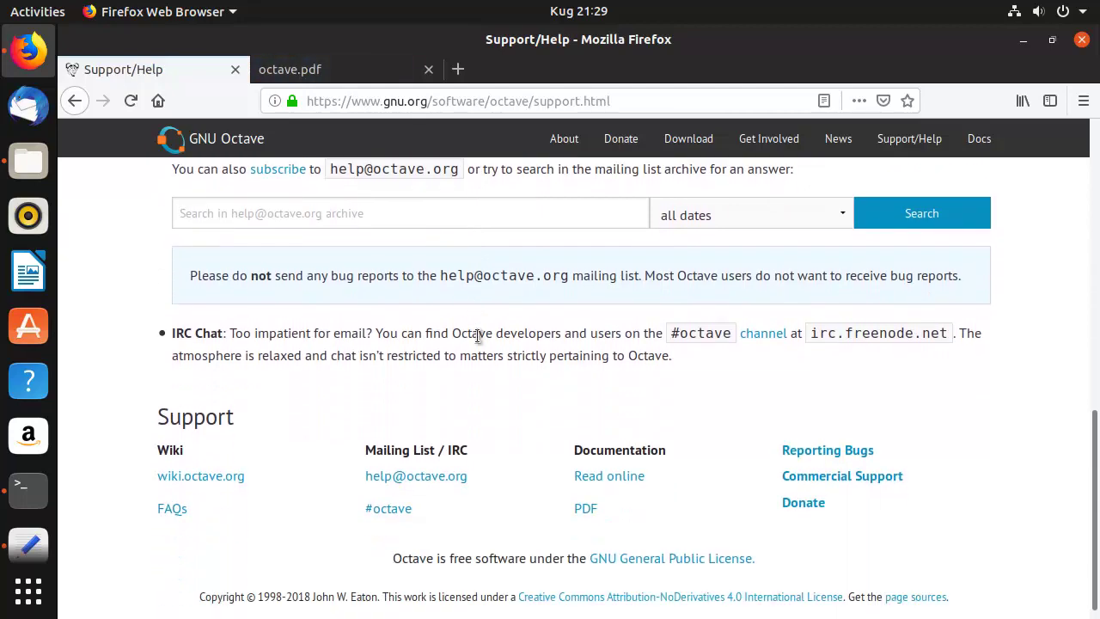
pyautogui.scroll(12, 475, 344)
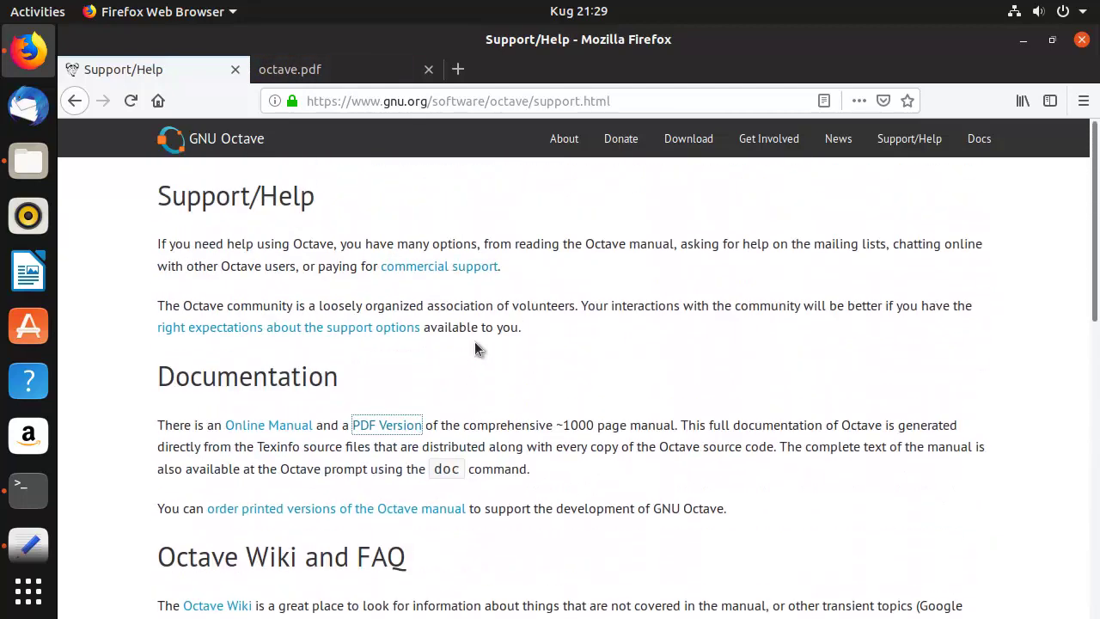
# - View the title page of the octave.pdf manual and save the file to disk
pyautogui.click(333, 73)
pyautogui.scroll(-1, 653, 292)
pyautogui.scroll(-8, 696, 301)
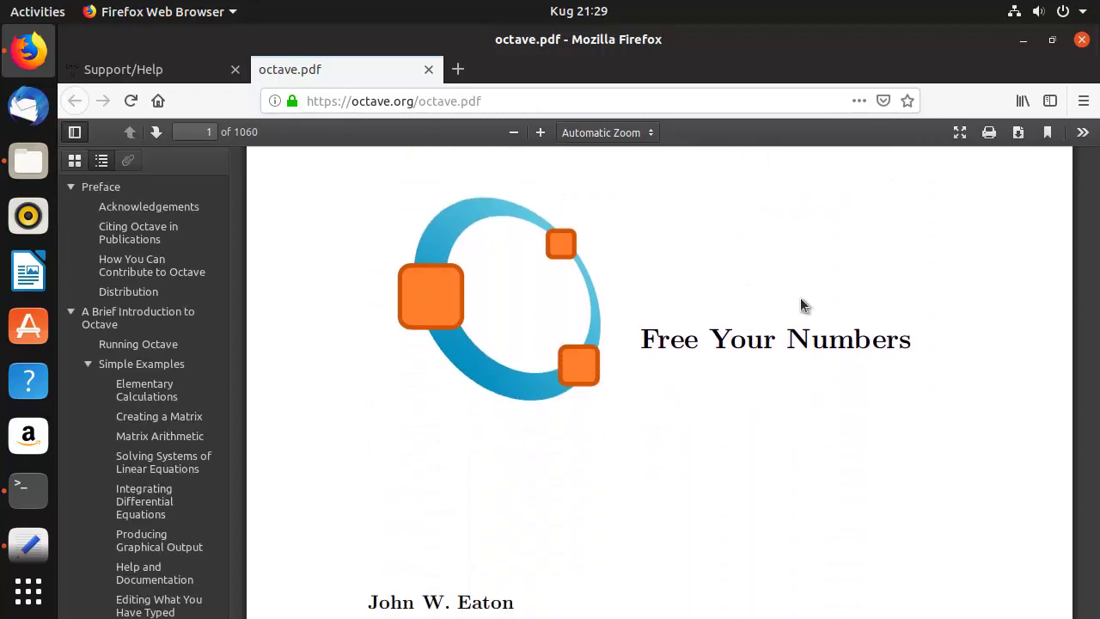
pyautogui.scroll(-6, 800, 302)
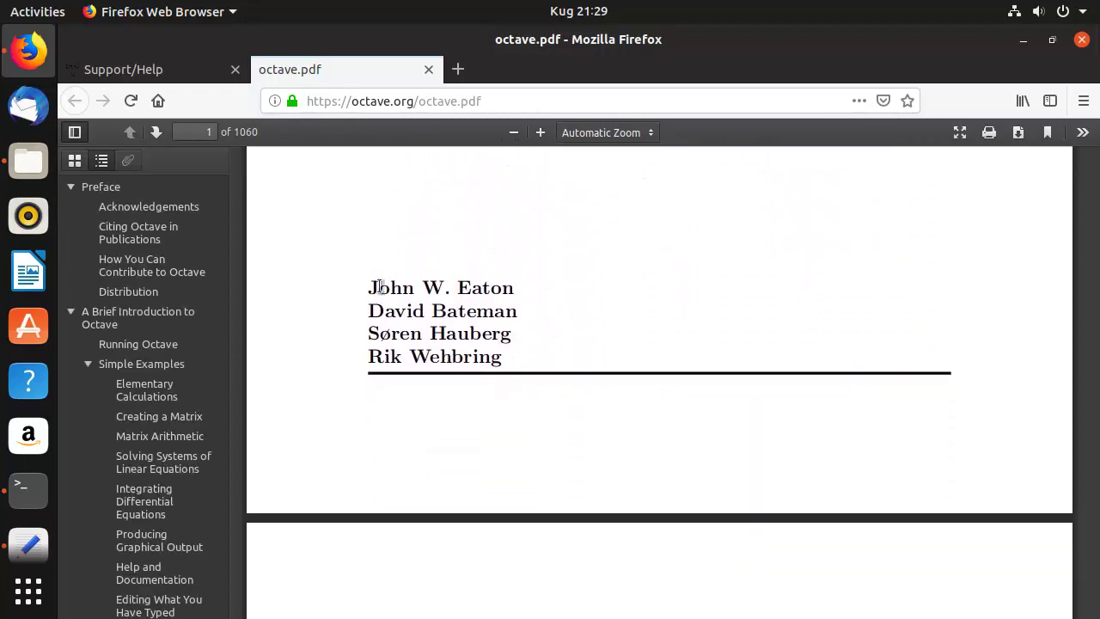
pyautogui.scroll(9, 808, 262)
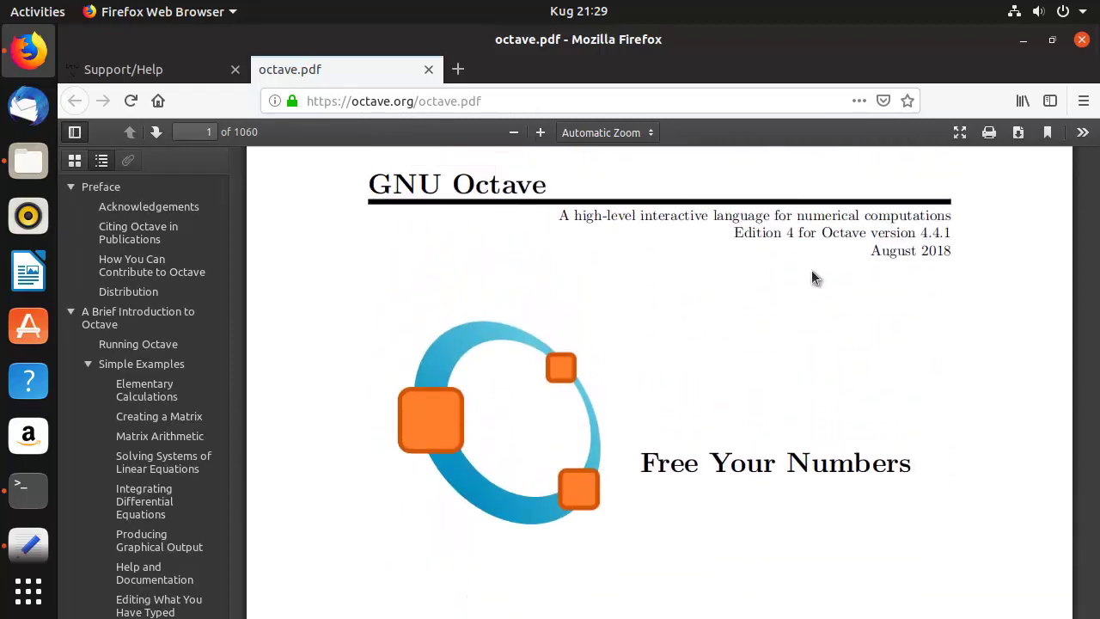
pyautogui.moveTo(871, 283); pyautogui.dragTo(952, 254)
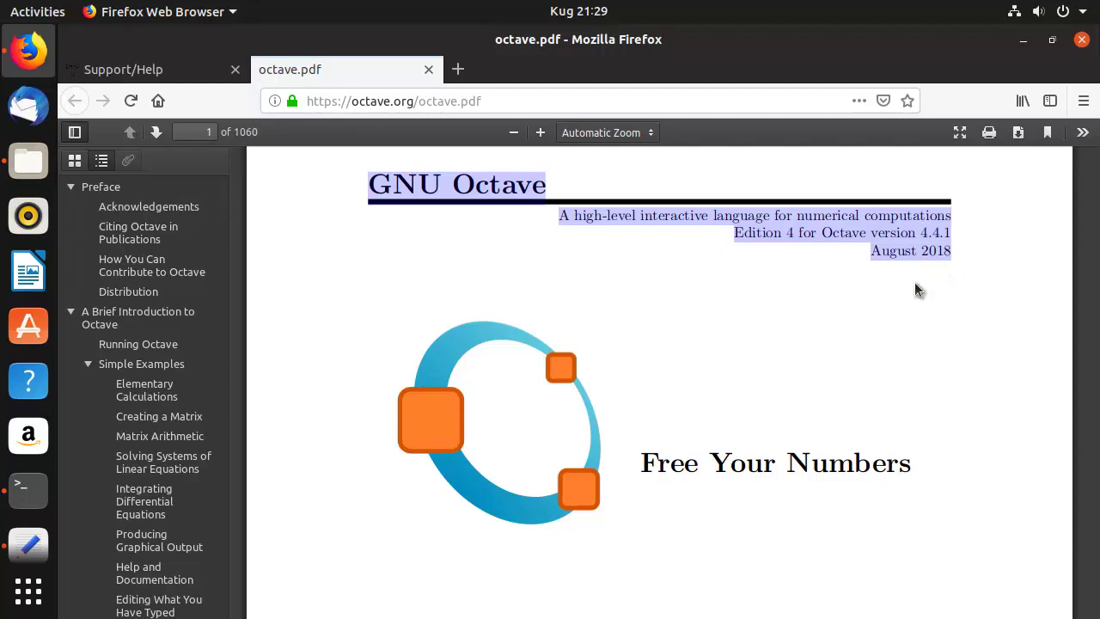
pyautogui.click(920, 270)
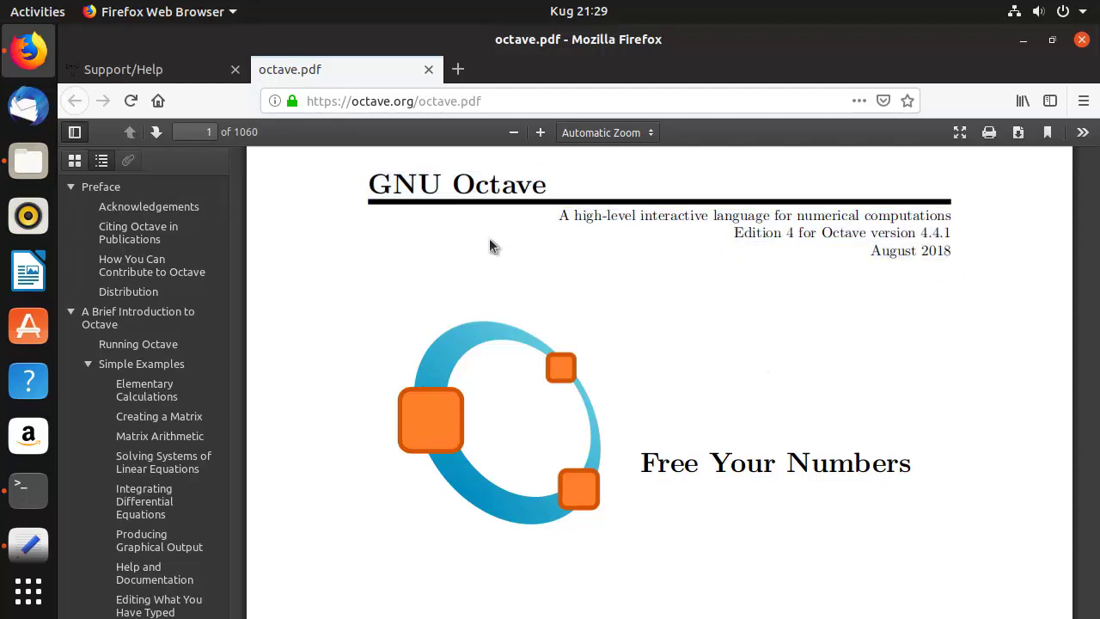
pyautogui.click(1018, 132)
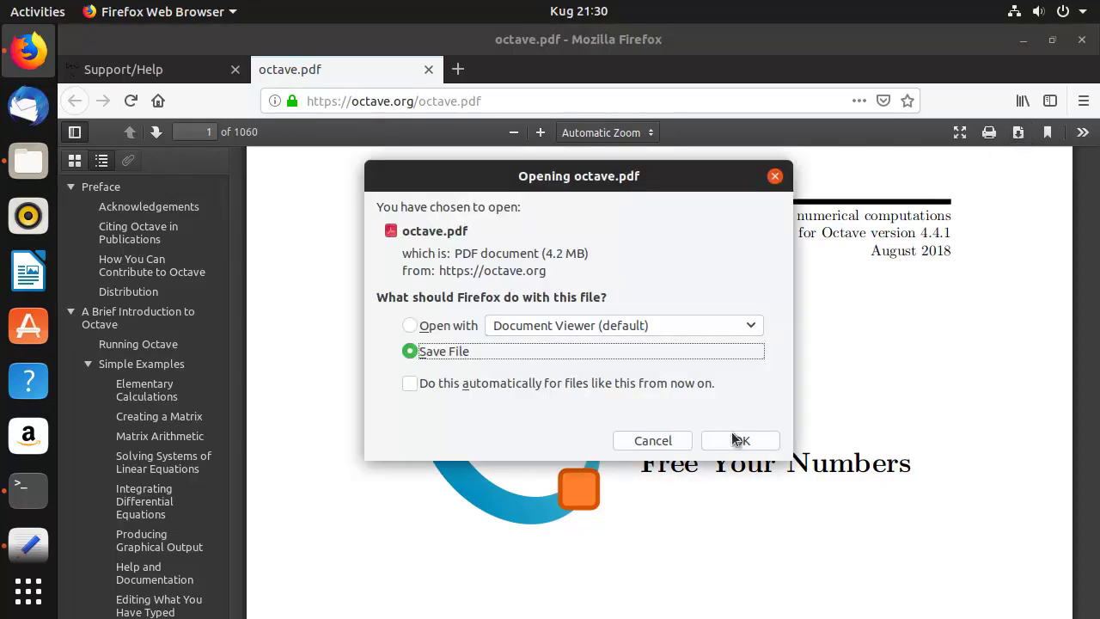
pyautogui.click(732, 439)
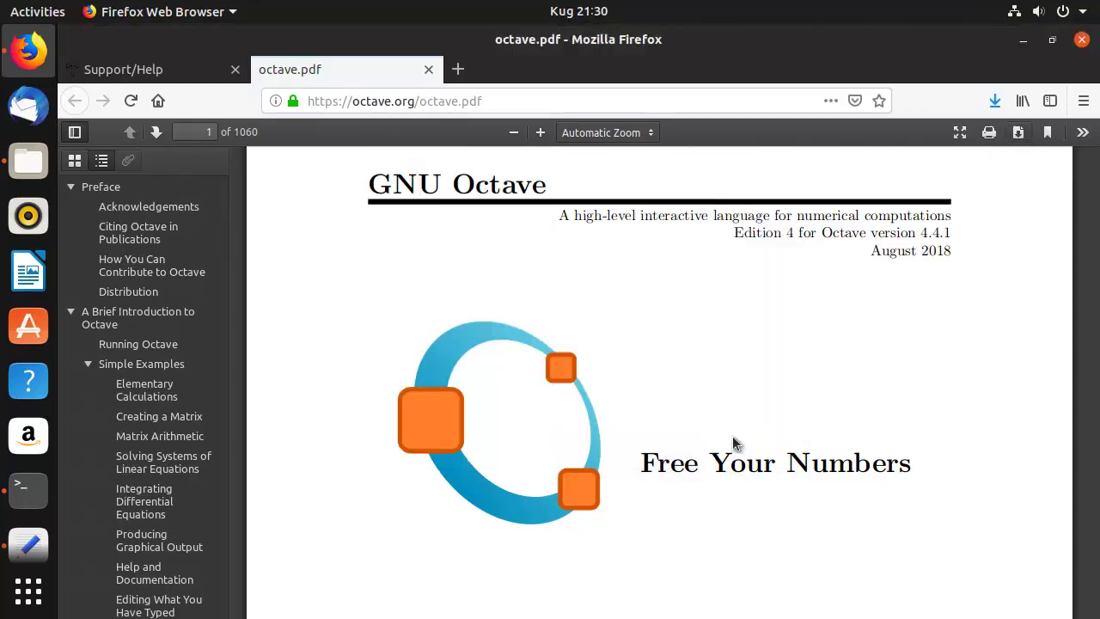
pyautogui.hotkey('ctrl', 'n')
pyautogui.write('dc')
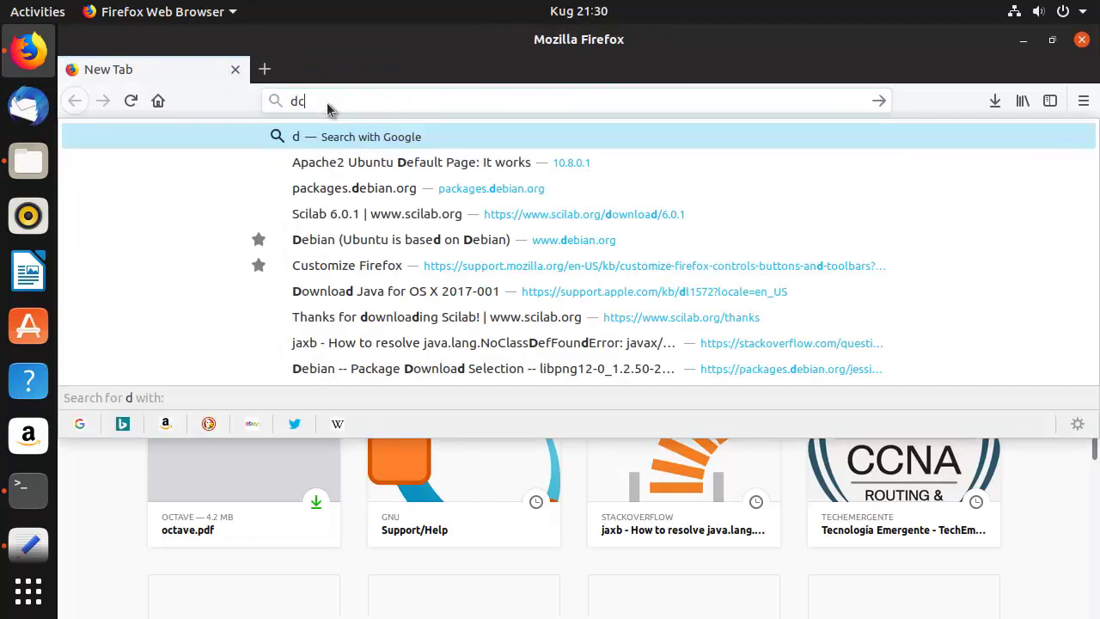
pyautogui.press('BackSpace')
pyautogui.write('cilab')
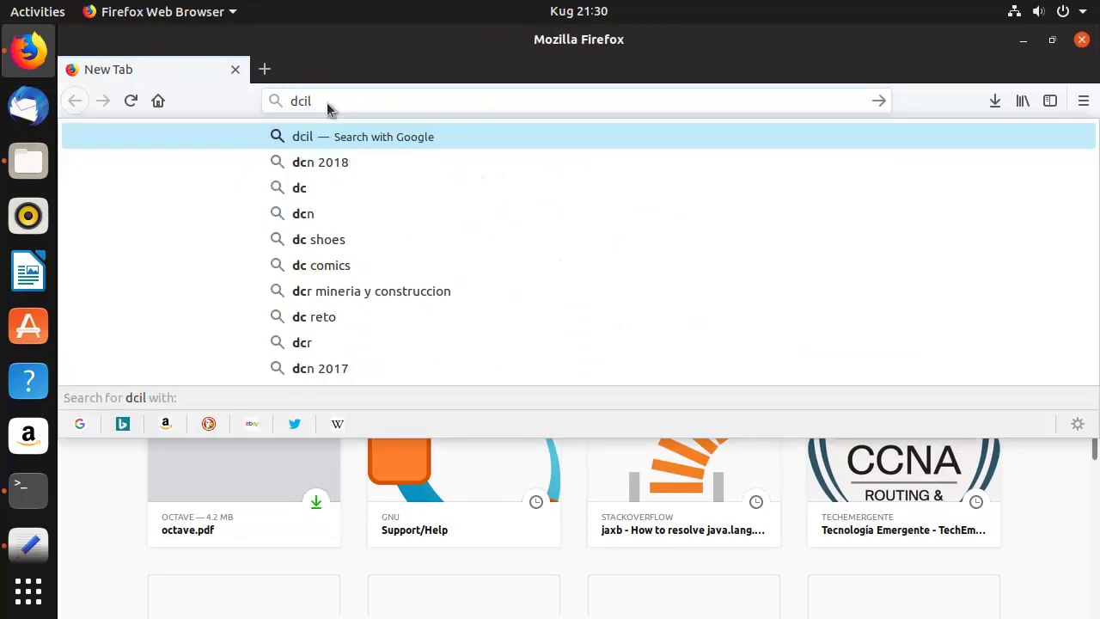
pyautogui.press('BackSpace')
pyautogui.press('BackSpace')
pyautogui.press('BackSpace')
pyautogui.press('BackSpace')
pyautogui.press('BackSpace')
pyautogui.press('BackSpace')
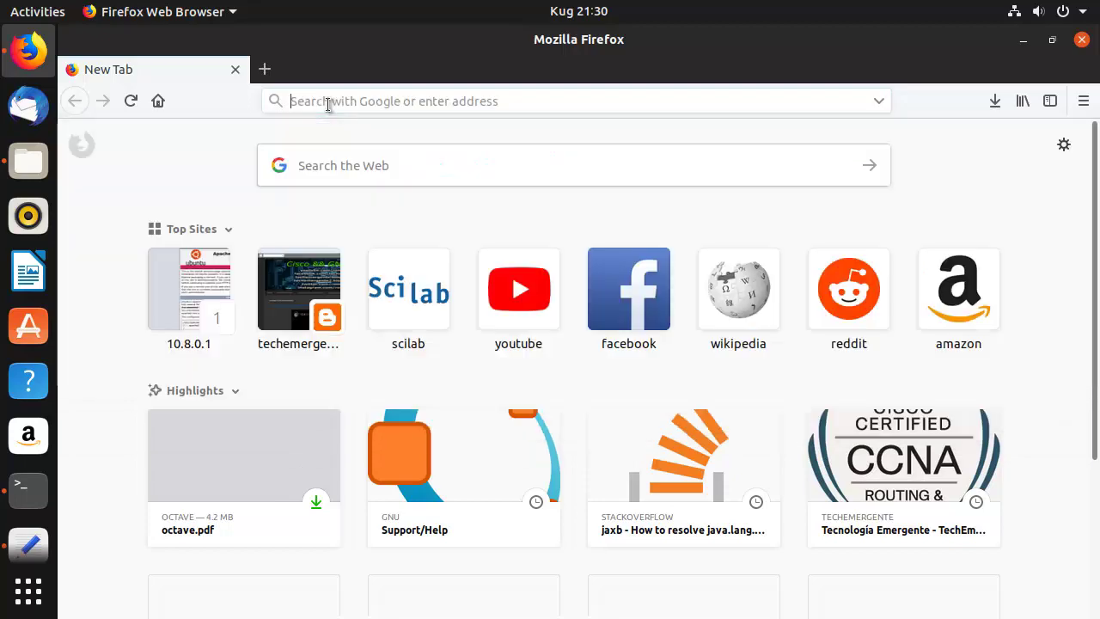
pyautogui.write('scilab')
pyautogui.press('Return')
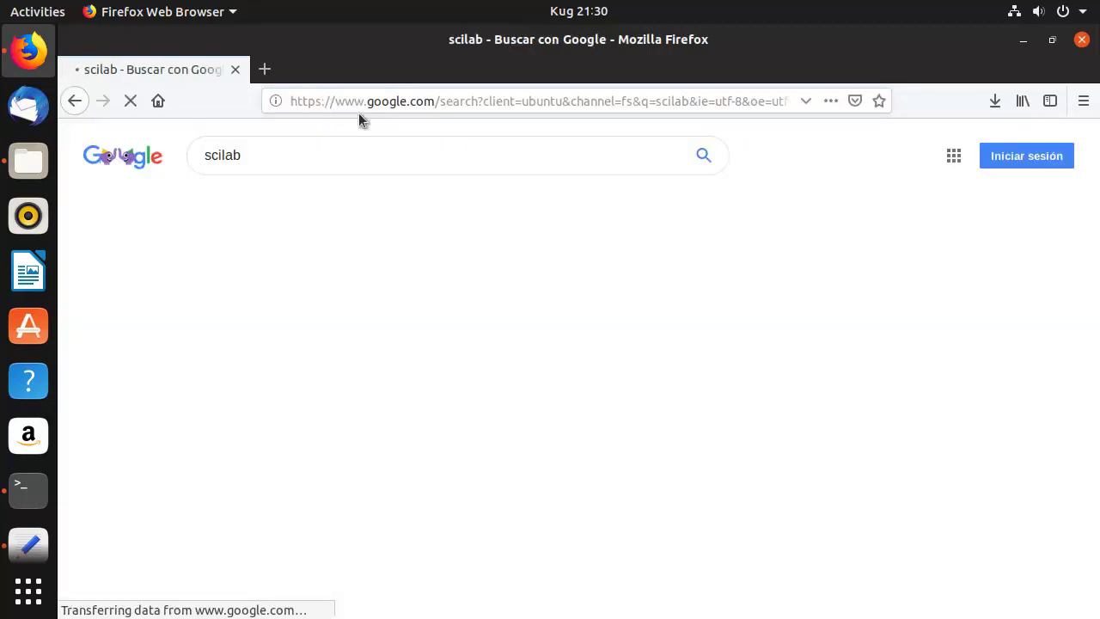
pyautogui.click(320, 284)
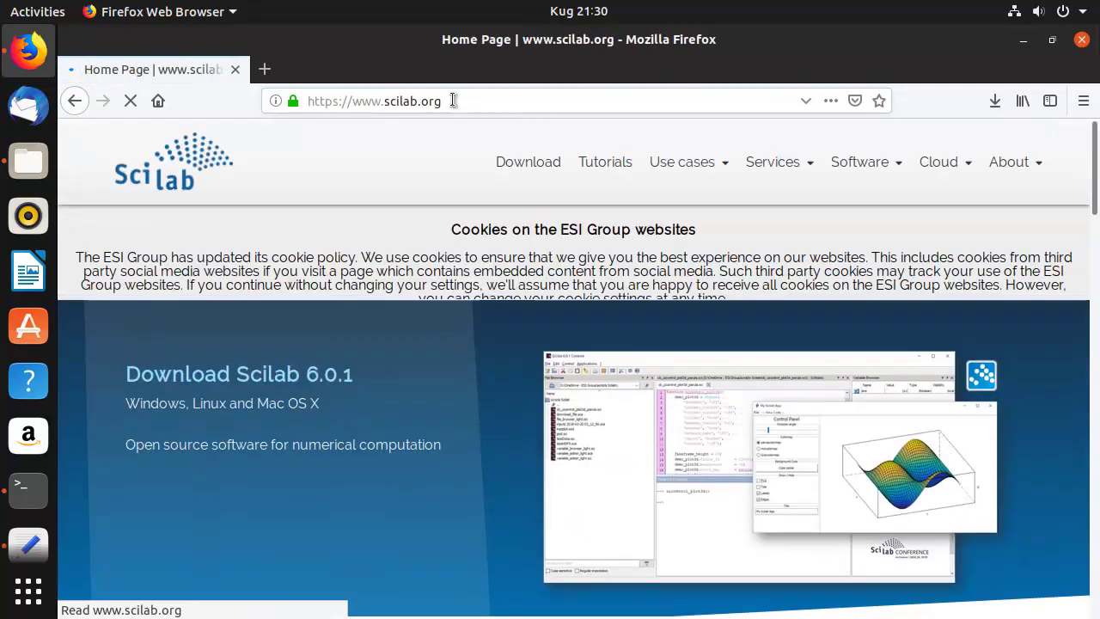
# - Open the Tutorials page of the Scilab site and look over its categories and tutorials
pyautogui.click(453, 100)
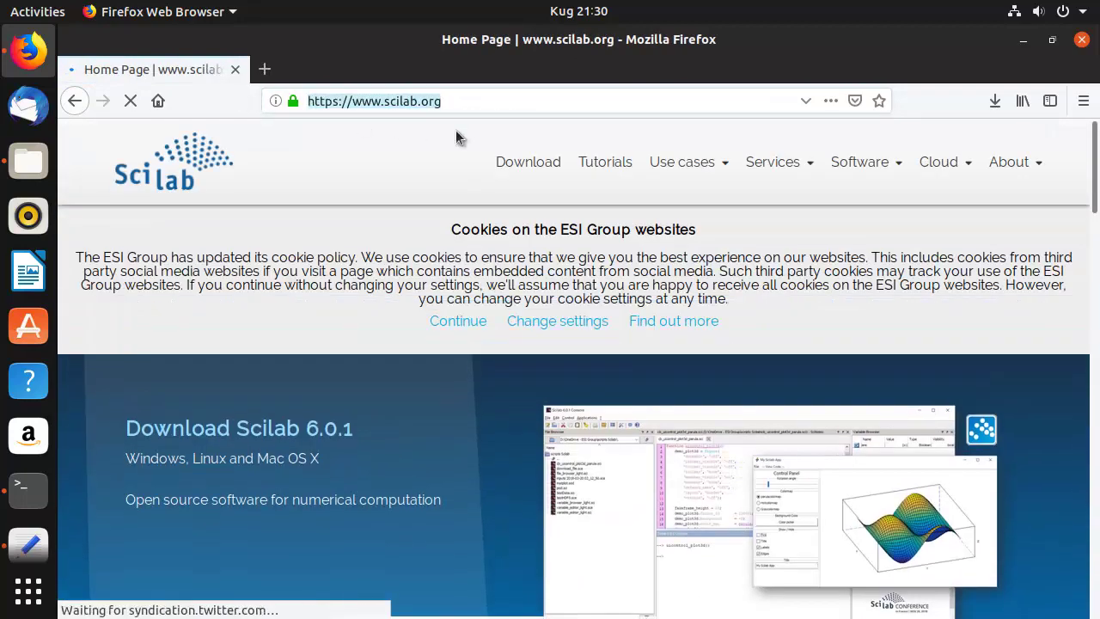
pyautogui.click(607, 165)
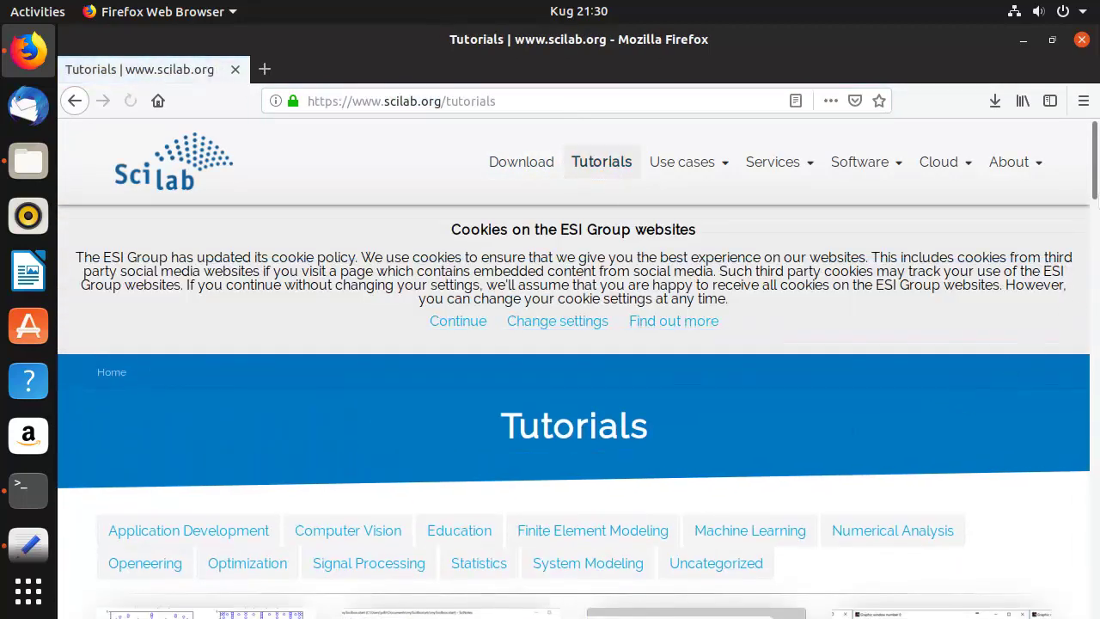
pyautogui.moveTo(1097, 174); pyautogui.dragTo(1087, 232)
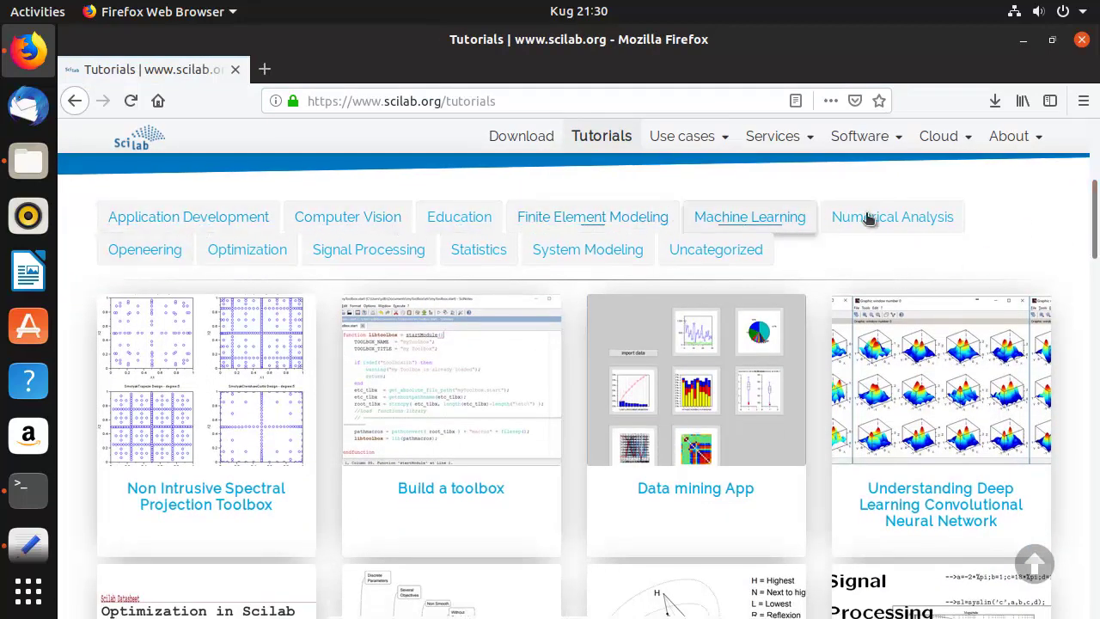
pyautogui.moveTo(1088, 215); pyautogui.dragTo(1087, 387)
# - Replace the Tutorials tab with a new one and search the web for scilab ebook pdf
pyautogui.click(264, 69)
pyautogui.click(235, 69)
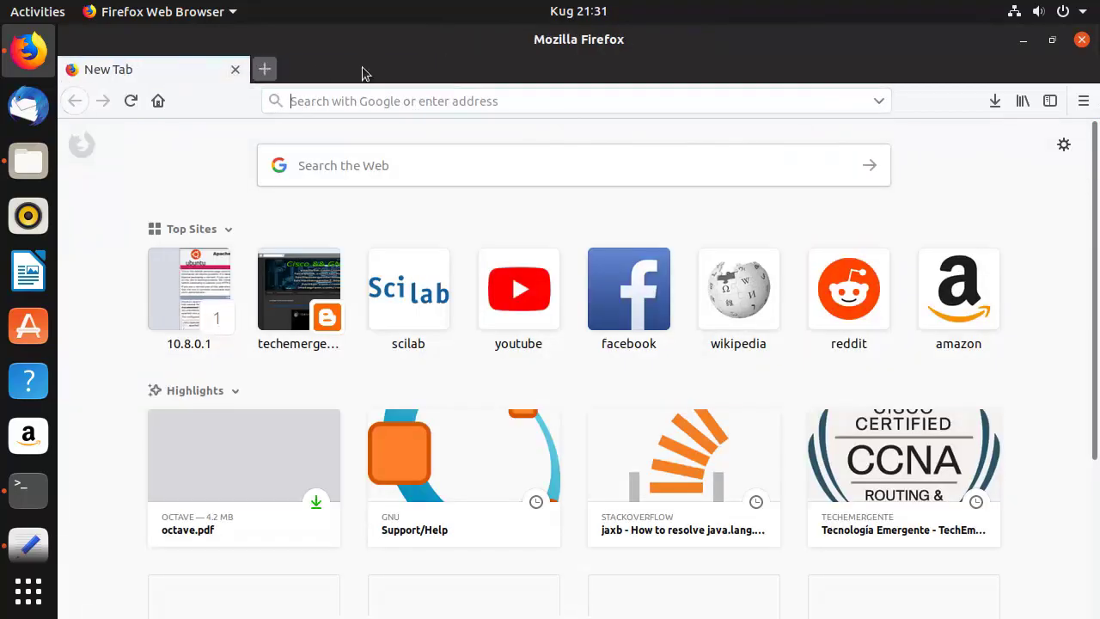
pyautogui.write('scilab ')
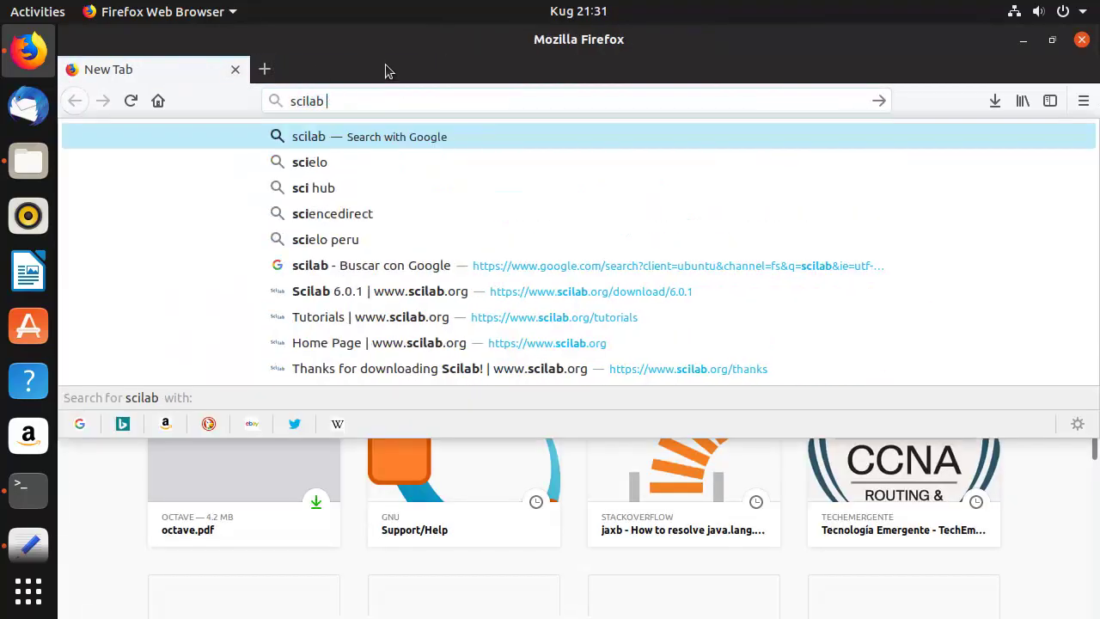
pyautogui.write('ebook')
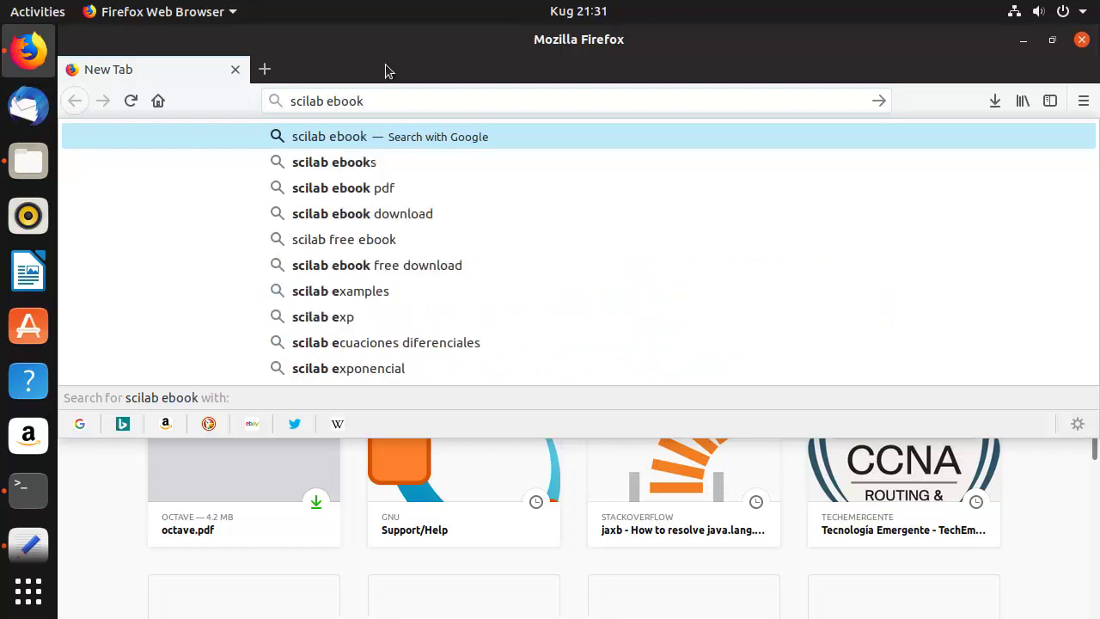
pyautogui.write(' pdf')
pyautogui.press('Return')
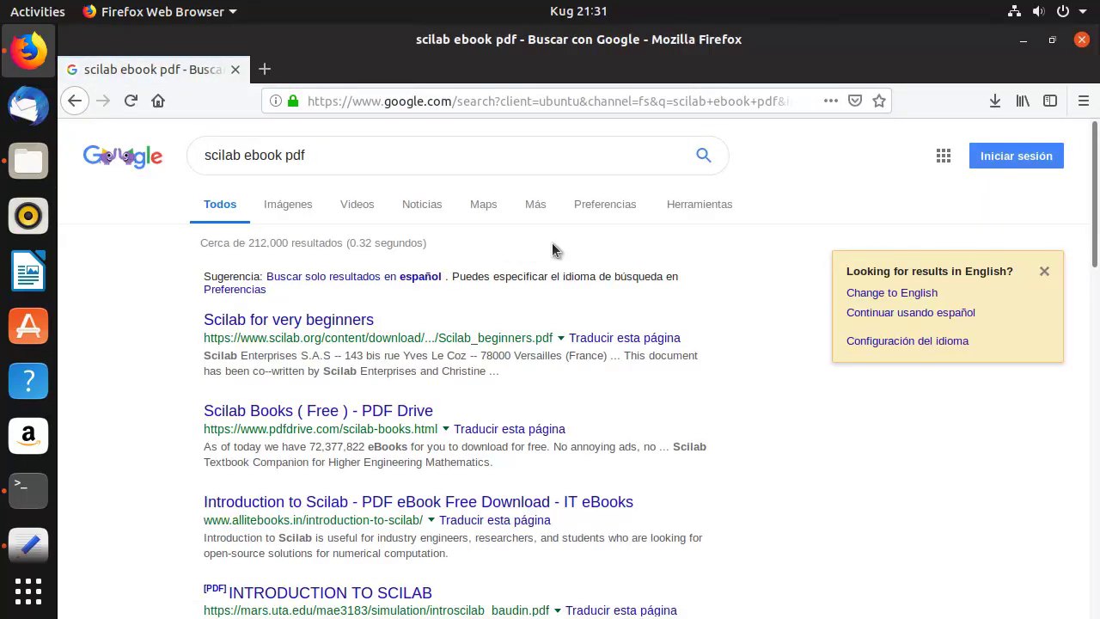
# - Look through the search results for Scilab PDF books and introductions
pyautogui.scroll(-8, 554, 239)
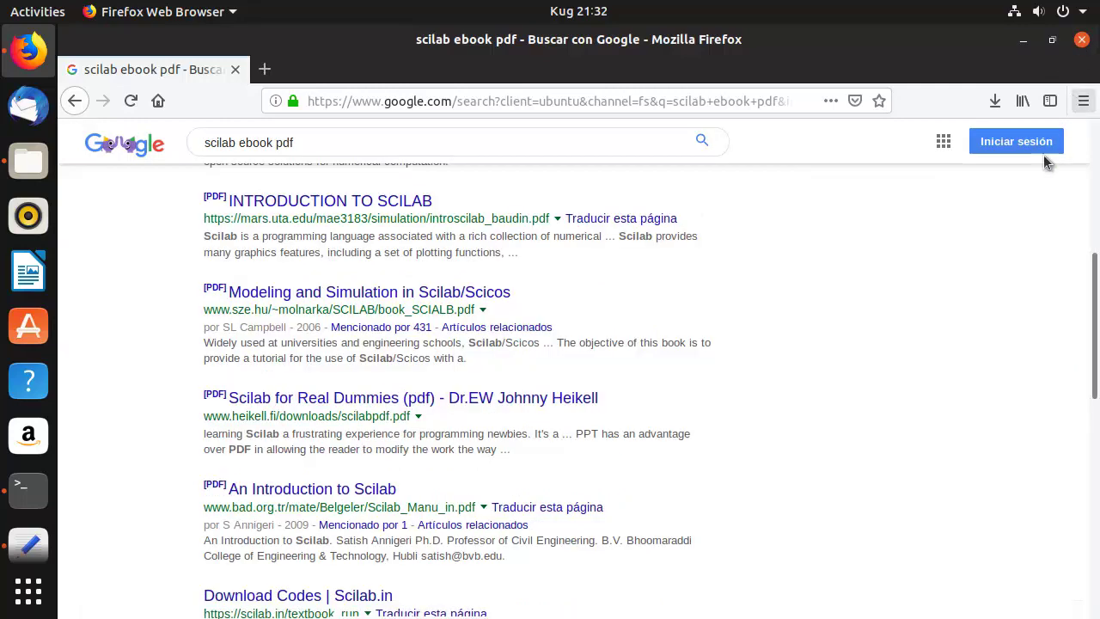
pyautogui.scroll(4, 934, 316)
pyautogui.scroll(-10, 933, 310)
pyautogui.scroll(3, 933, 308)
pyautogui.scroll(5, 931, 308)
pyautogui.scroll(-6, 933, 306)
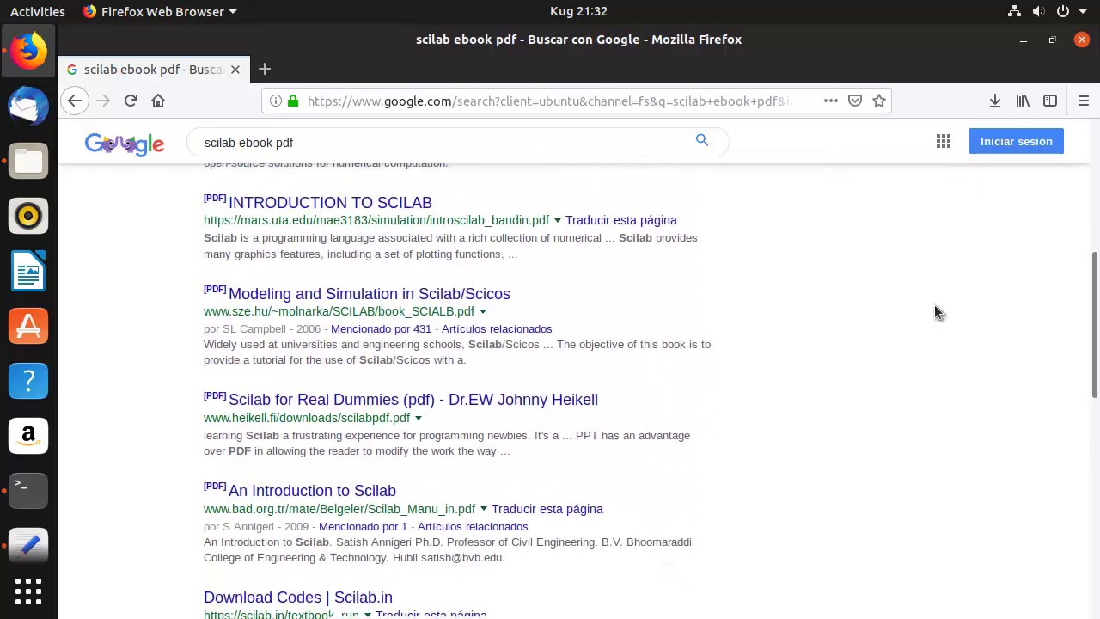
pyautogui.scroll(-8, 934, 309)
pyautogui.scroll(18, 934, 295)
# - Close the browser window and the terminal window
pyautogui.click(1085, 41)
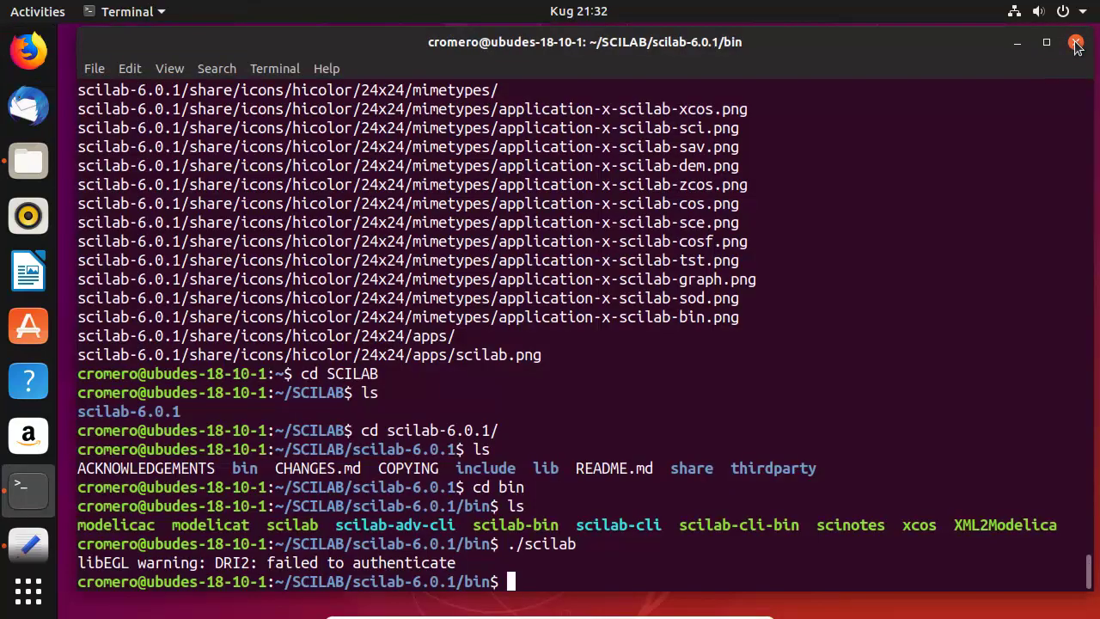
pyautogui.click(1075, 43)
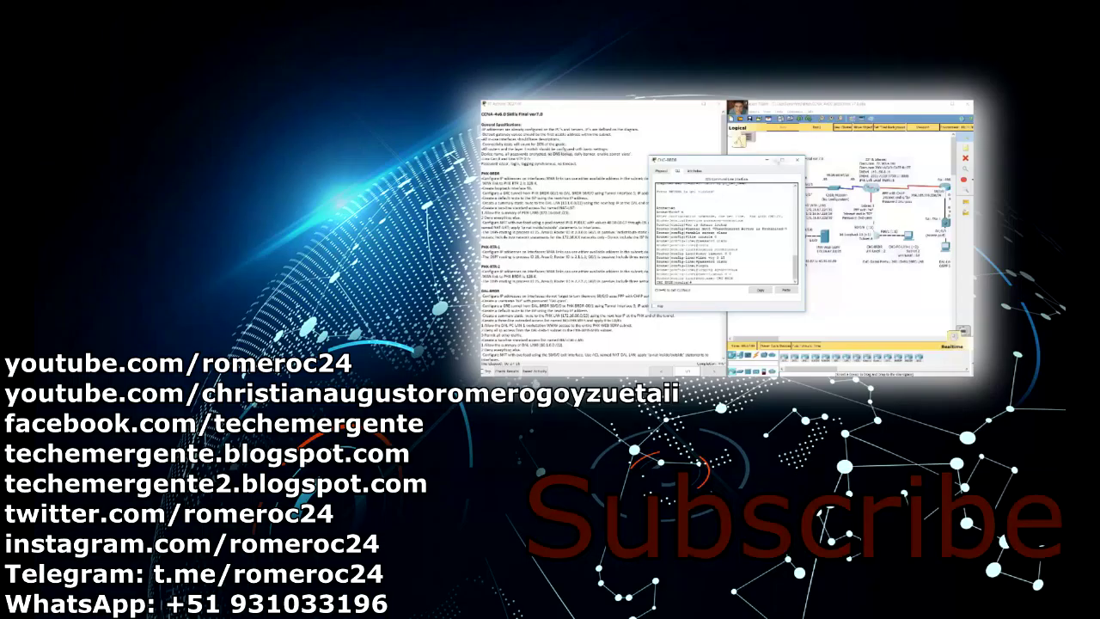